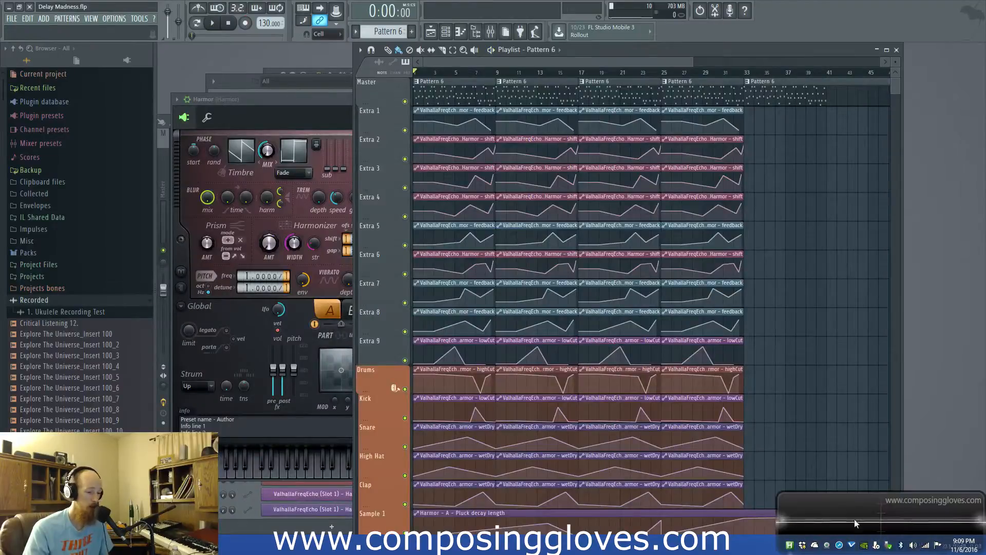
# - Open the mixer, view the first ValhallaFreqEcho on the Harmor track, and close the plugin window
pyautogui.press('F6')
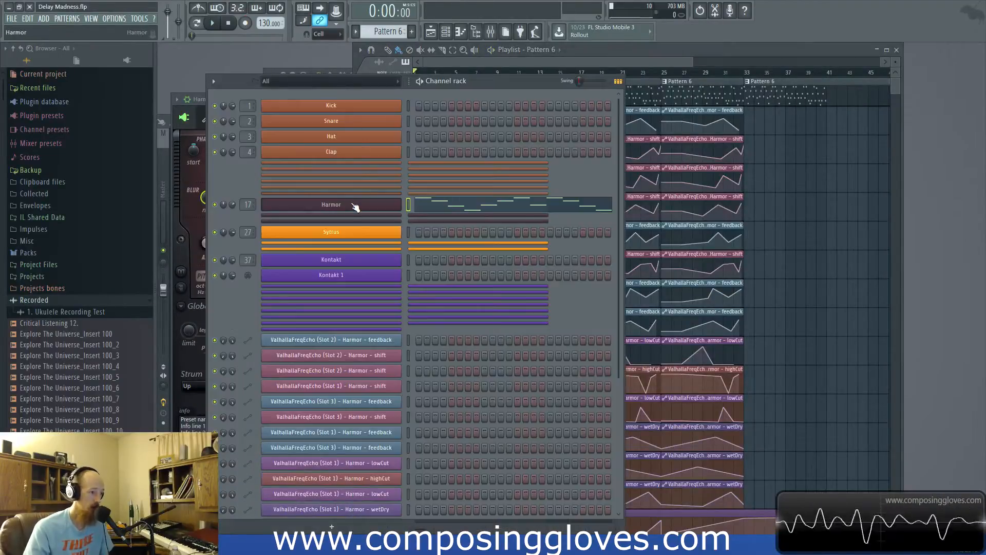
pyautogui.click(490, 32)
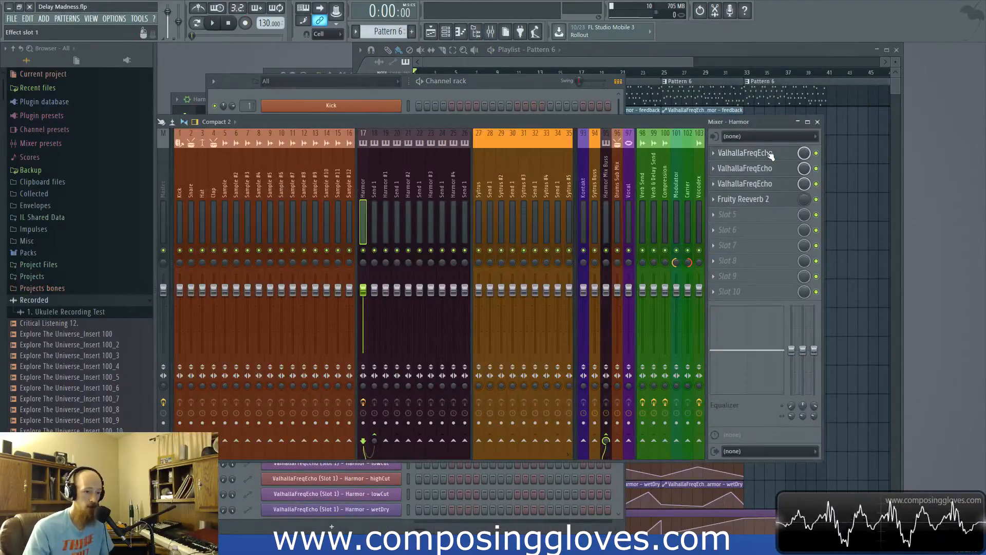
pyautogui.click(745, 152)
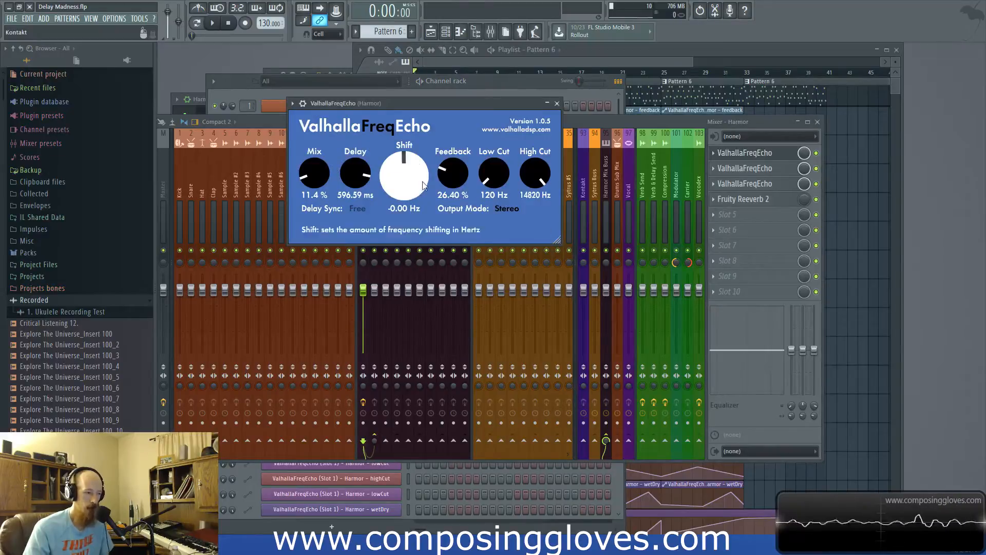
pyautogui.click(557, 103)
# - Bring the playlist forward and look over the automation clips under the repeated Pattern 6 clips
pyautogui.click(648, 64)
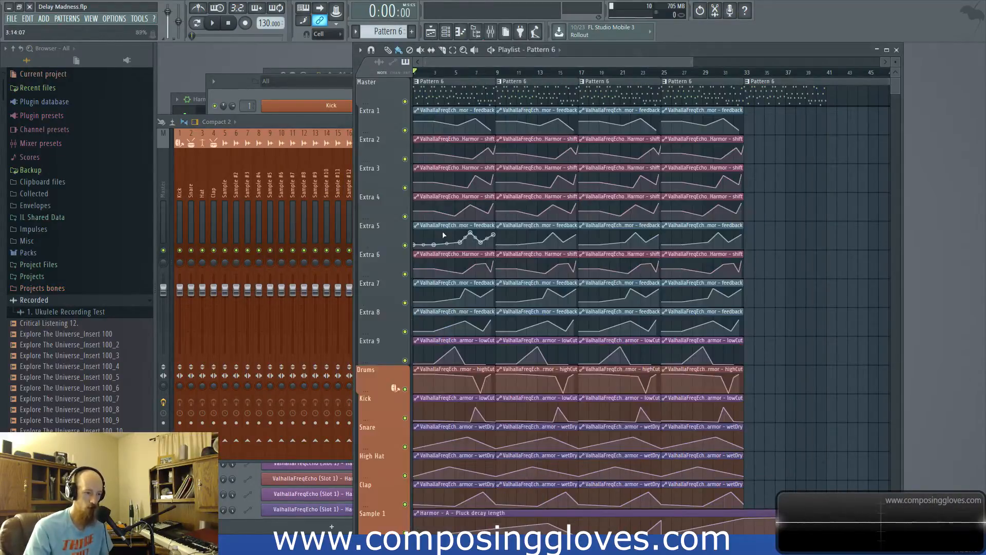
pyautogui.scroll(3, 512, 233)
pyautogui.scroll(-4, 628, 284)
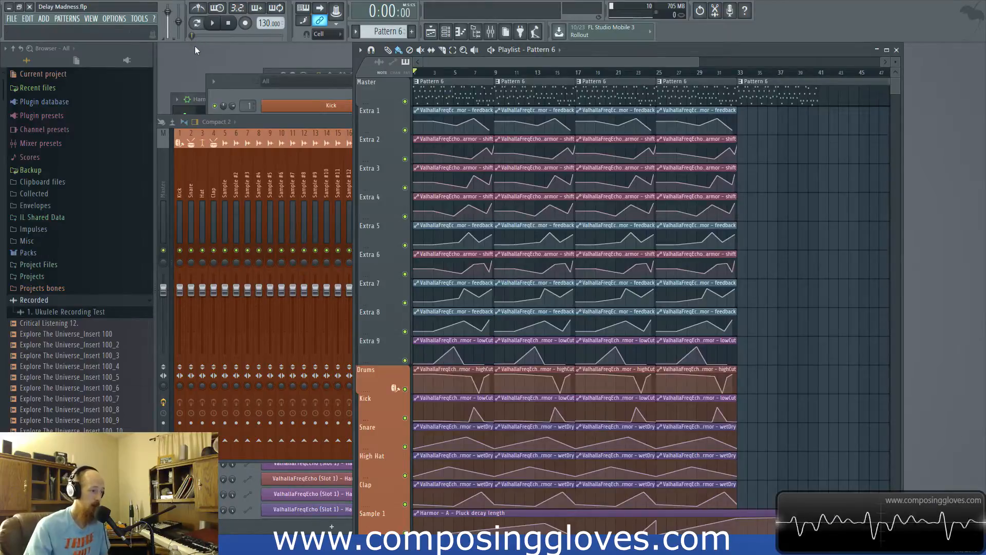
# - Open the Harmor synthesizer from the channel rack and move its window so the playlist is partly uncovered
pyautogui.press('F6')
pyautogui.click(320, 210)
pyautogui.click(320, 209)
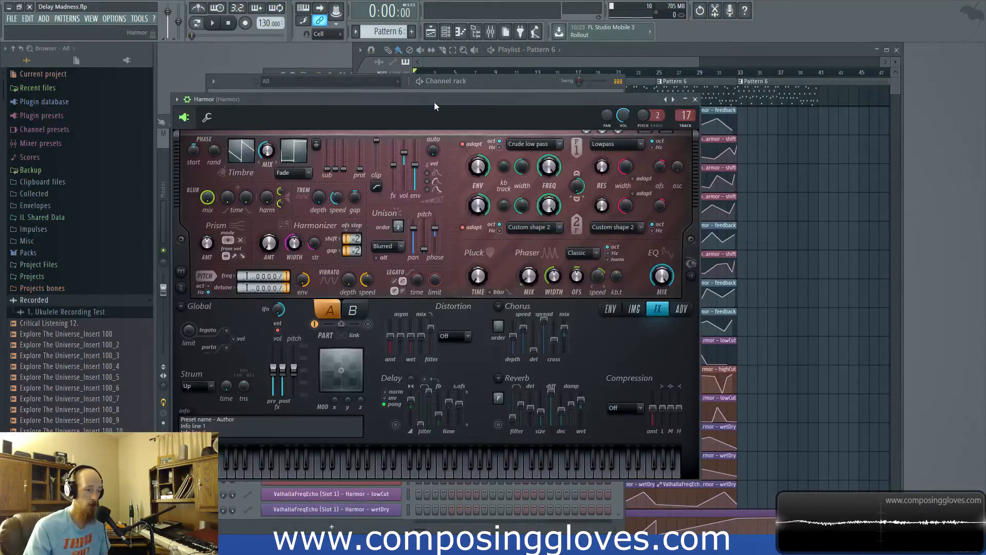
pyautogui.moveTo(434, 102); pyautogui.dragTo(495, 135)
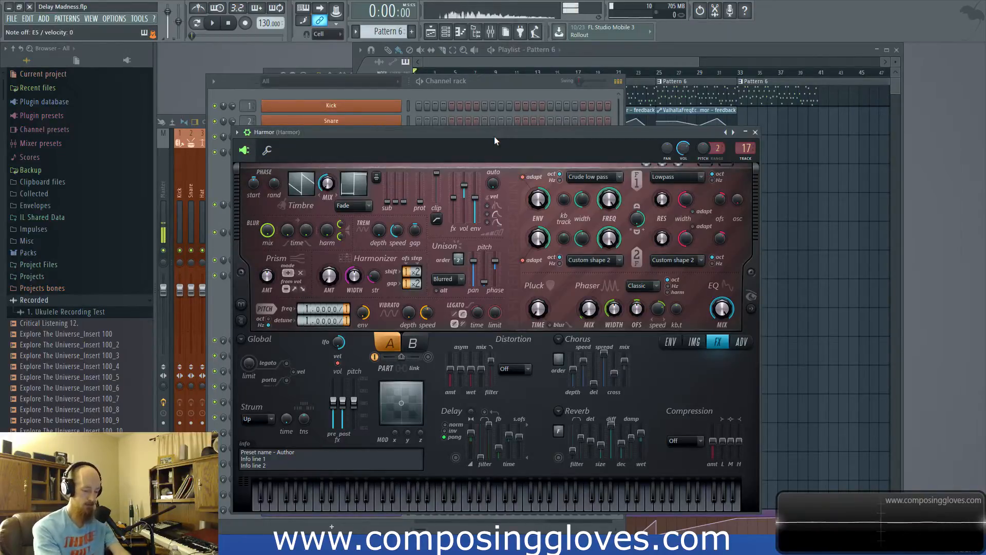
pyautogui.moveTo(494, 137); pyautogui.dragTo(381, 109)
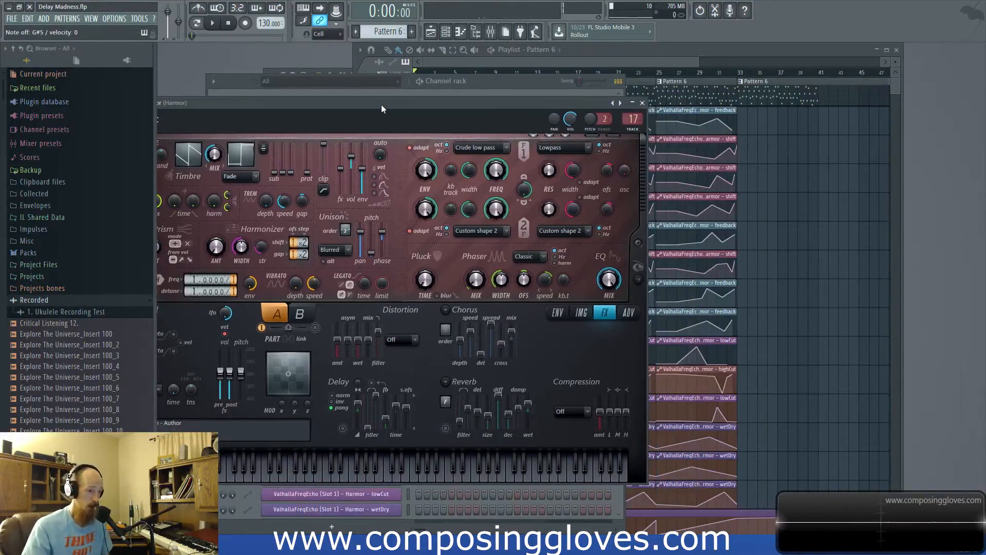
# - Bring the playlist forward, fit the arrangement in view, play the song from the start to about bar 16, and stop
pyautogui.click(655, 58)
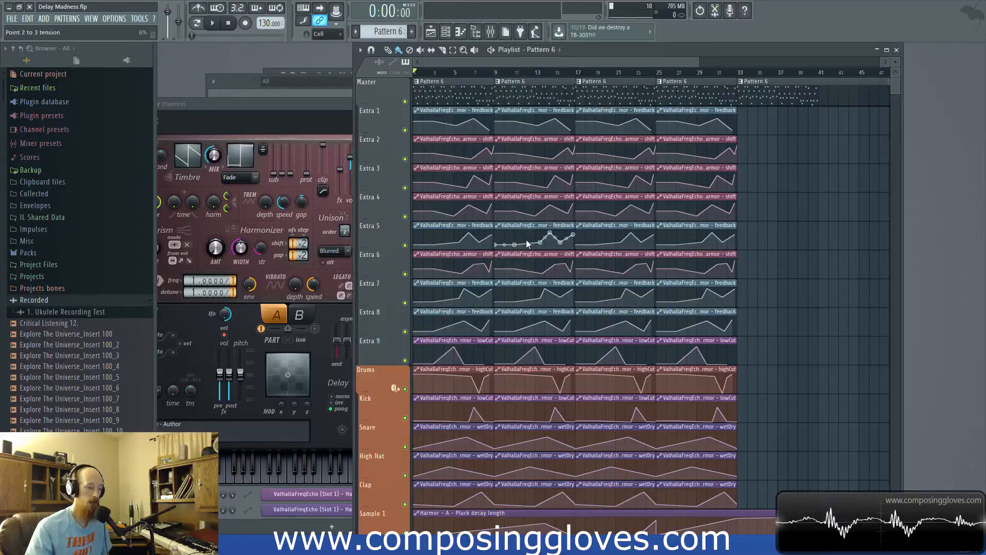
pyautogui.press('super')
pyautogui.press('super')
pyautogui.scroll(2, 510, 254)
pyautogui.scroll(-3, 719, 280)
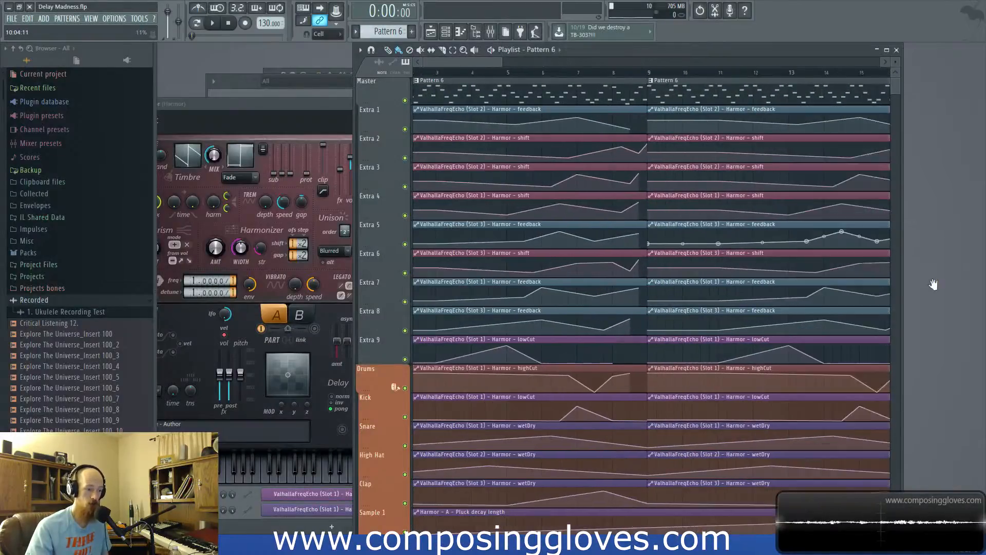
pyautogui.scroll(-1, 638, 281)
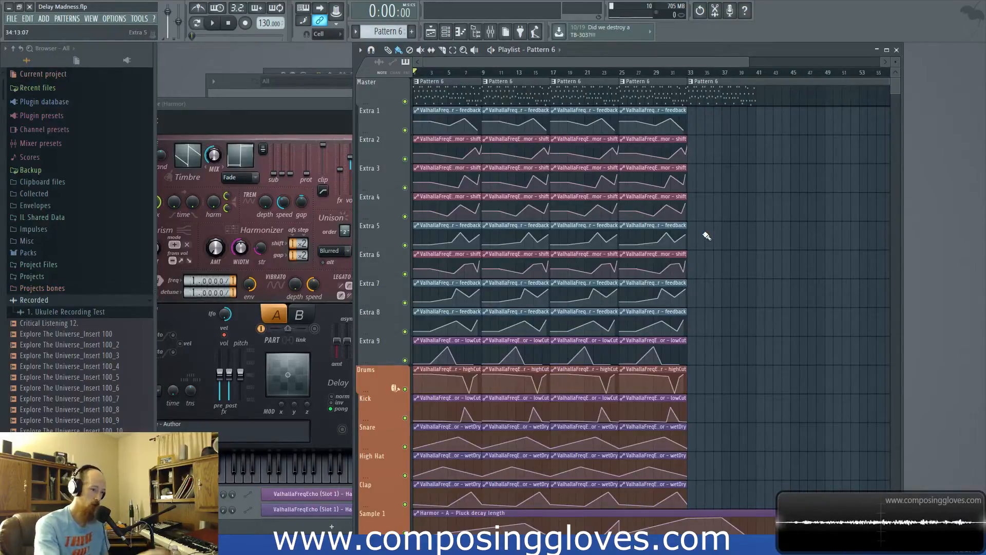
pyautogui.press('space')
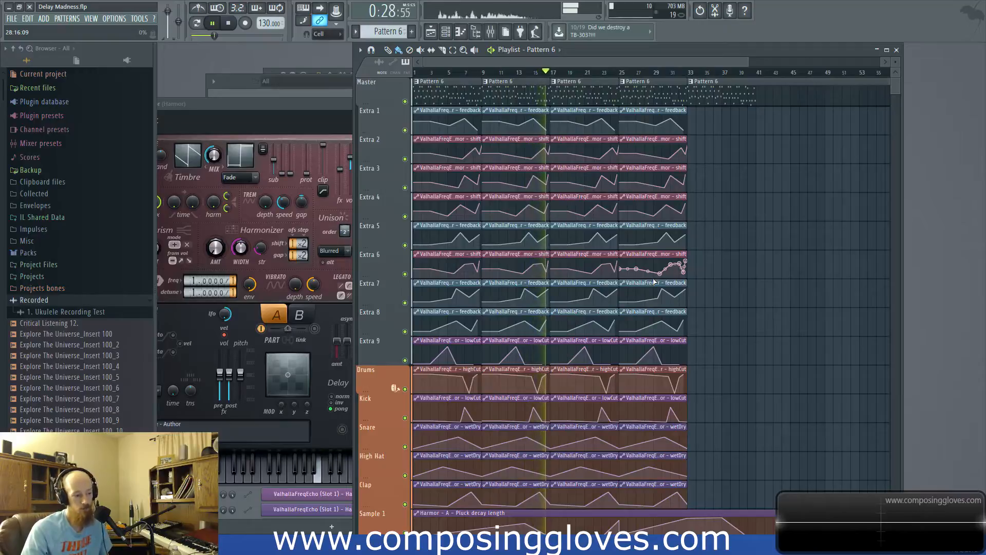
pyautogui.press('space')
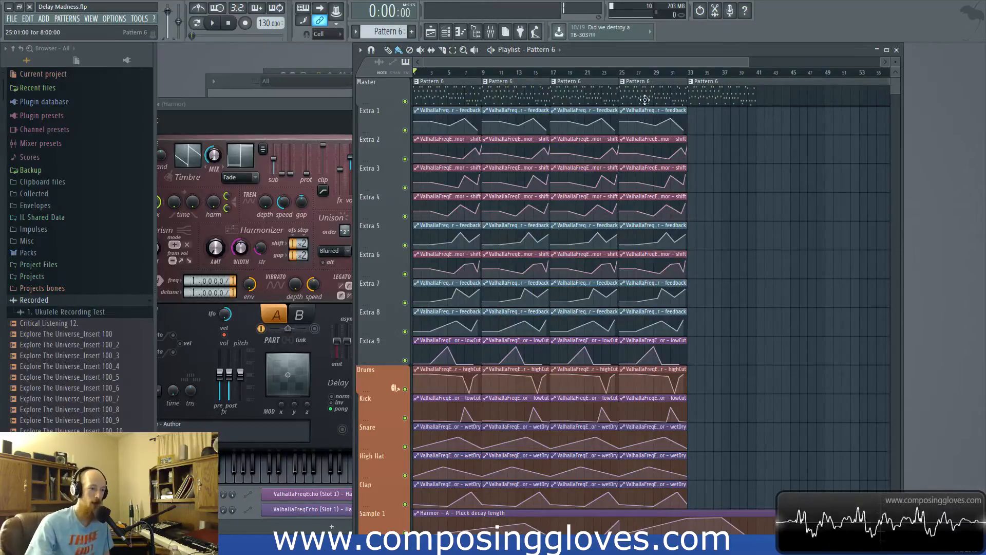
# - Review the lower automation clips, scrub the playhead to about bar 47 where the master volume fade ends, and reset it to the song start
pyautogui.scroll(-5, 717, 239)
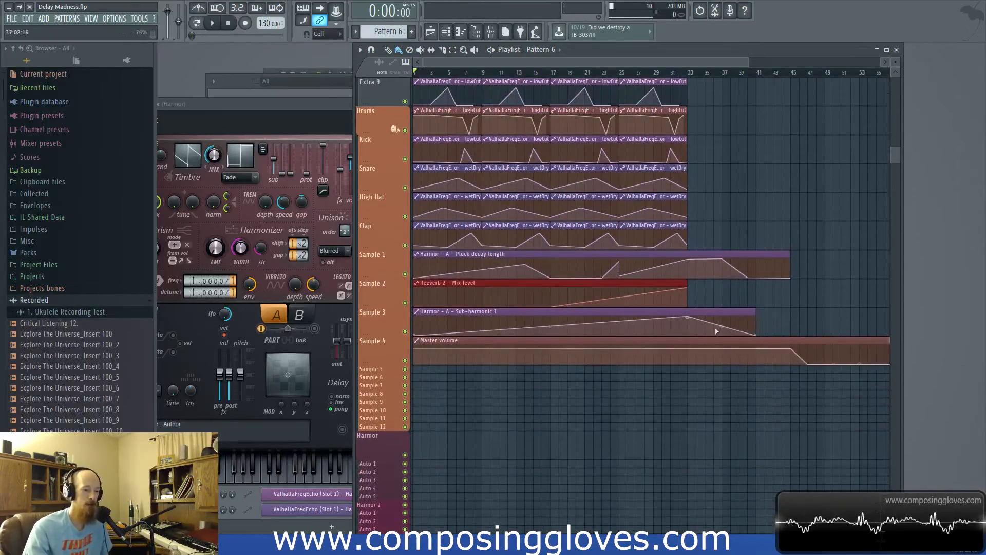
pyautogui.scroll(3, 565, 354)
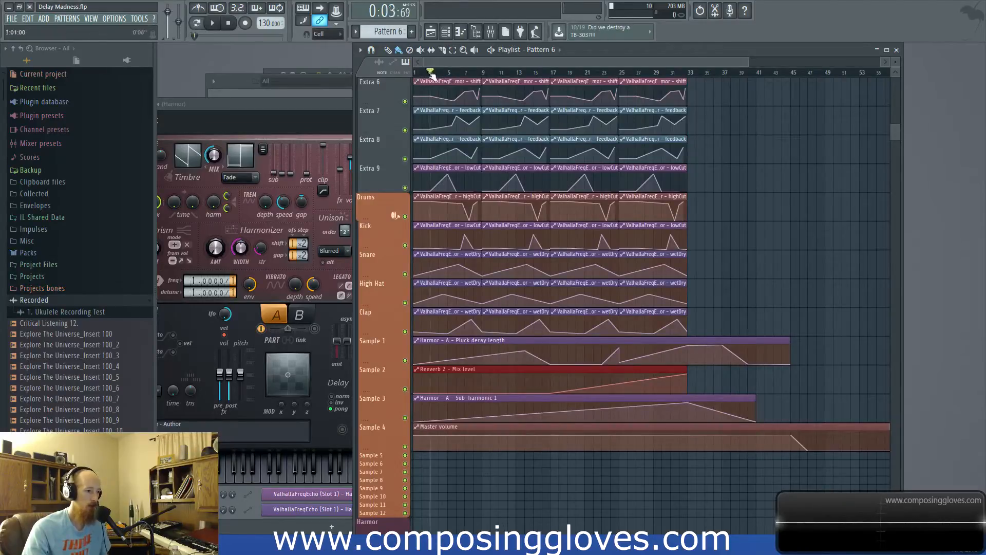
pyautogui.moveTo(418, 74); pyautogui.dragTo(810, 77)
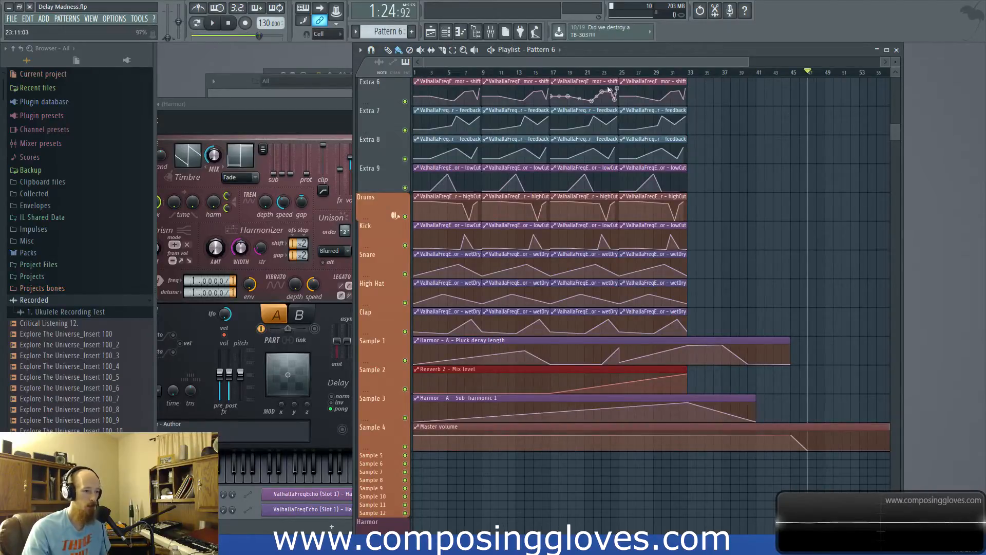
pyautogui.scroll(6, 599, 97)
pyautogui.moveTo(433, 93); pyautogui.dragTo(690, 378)
pyautogui.keyDown('ctrl'); pyautogui.click(709, 328); pyautogui.keyUp('ctrl')
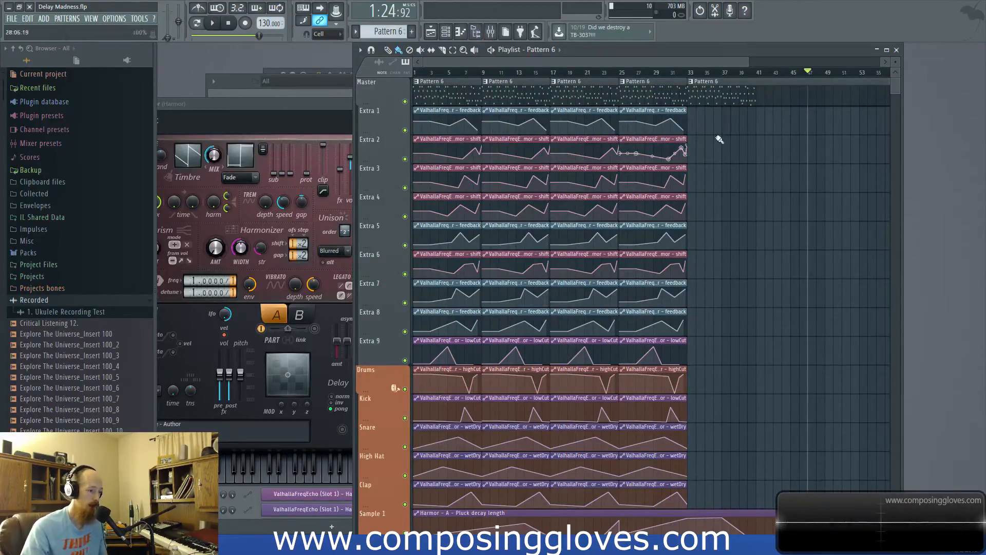
pyautogui.press('space')
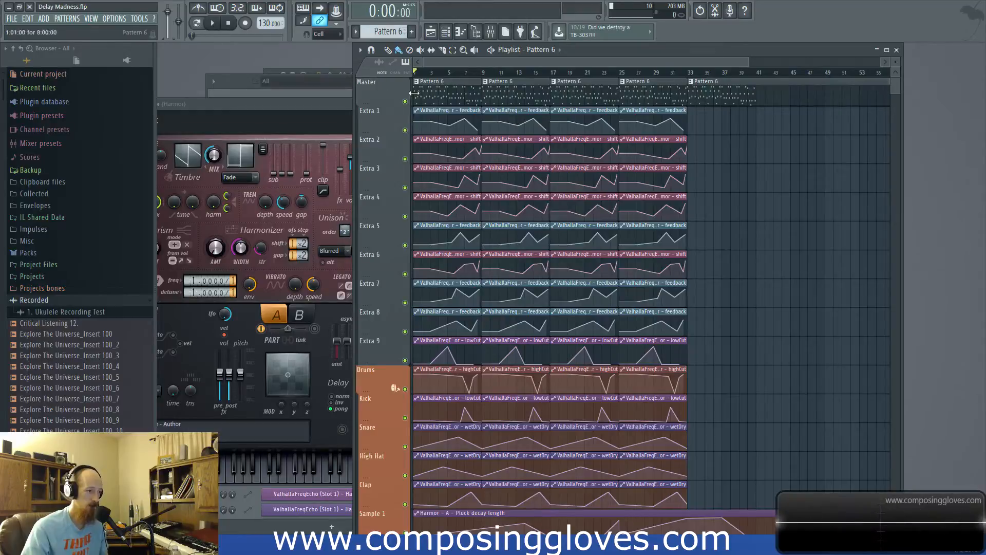
# - Show the mixer and inspect each of the three ValhallaFreqEcho instances on the Harmor track, ending with the first one open
pyautogui.press('F6')
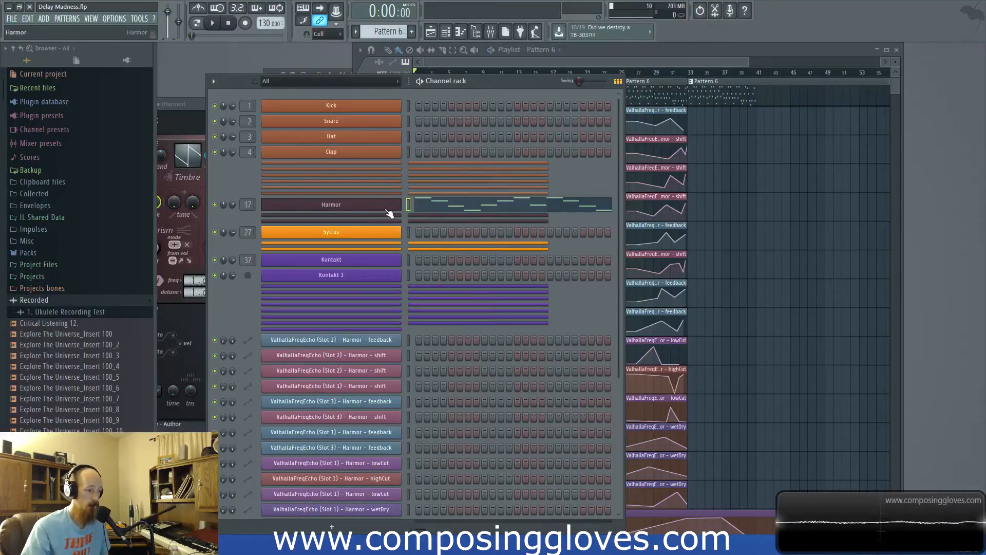
pyautogui.click(491, 32)
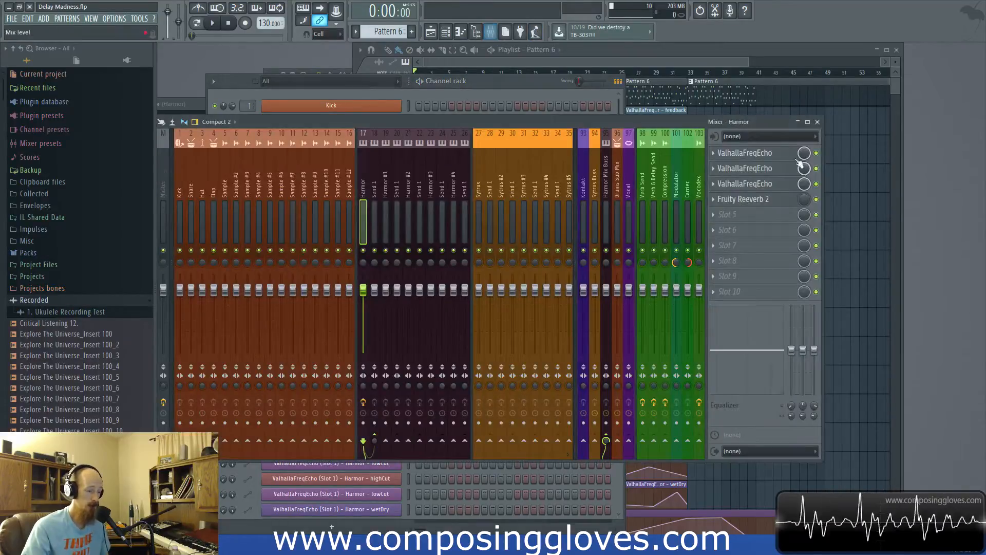
pyautogui.click(775, 154)
pyautogui.click(758, 170)
pyautogui.click(764, 184)
pyautogui.click(764, 184)
pyautogui.click(766, 168)
pyautogui.click(766, 155)
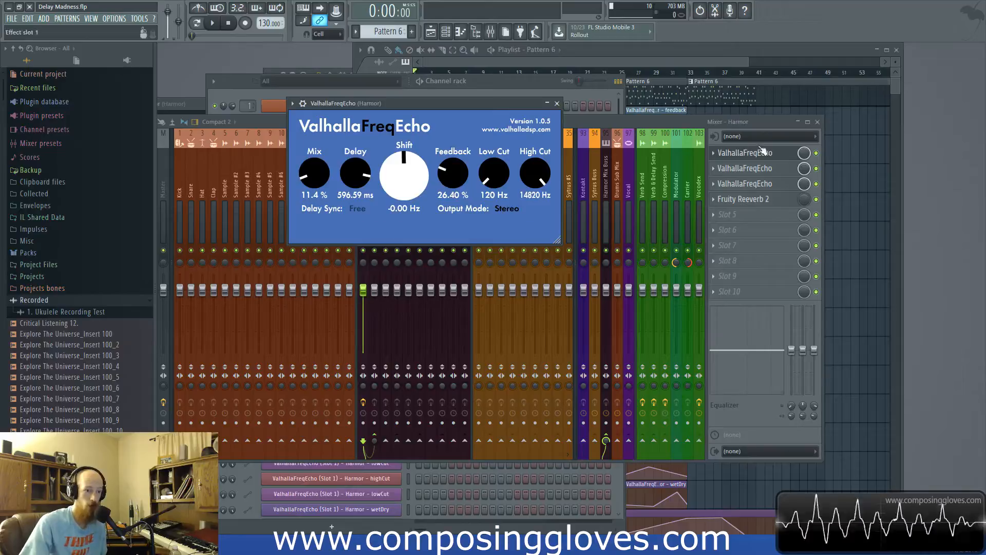
# - Mark bars 9 to 13 in the playlist timeline, then clear the time selection, keeping the playhead at bar 9
pyautogui.click(587, 63)
pyautogui.scroll(4, 485, 95)
pyautogui.moveTo(486, 75); pyautogui.dragTo(569, 78)
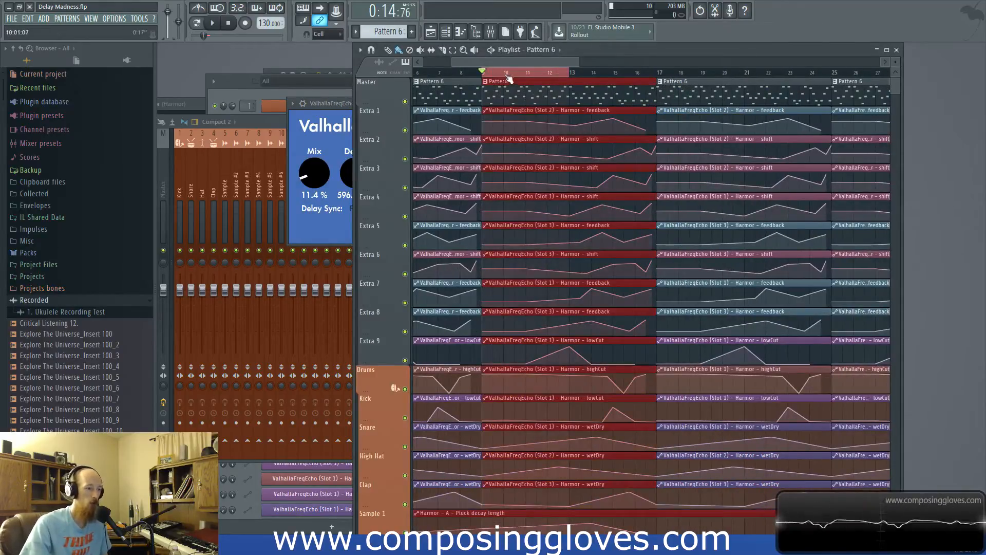
pyautogui.click(508, 76)
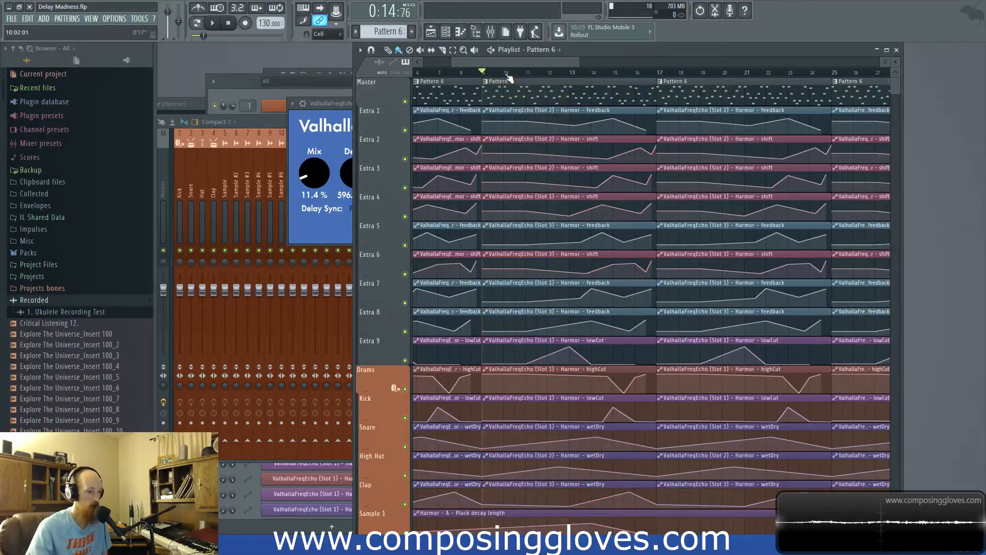
pyautogui.scroll(-4, 514, 76)
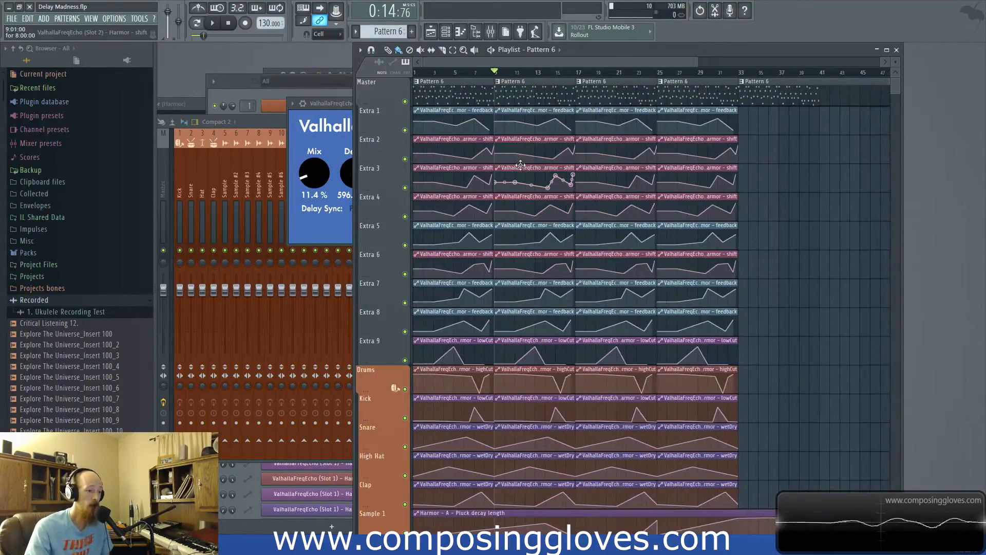
# - Move the first ValhallaFreqEcho window aside and open the second and third instances from the Harmor mixer track
pyautogui.click(298, 125)
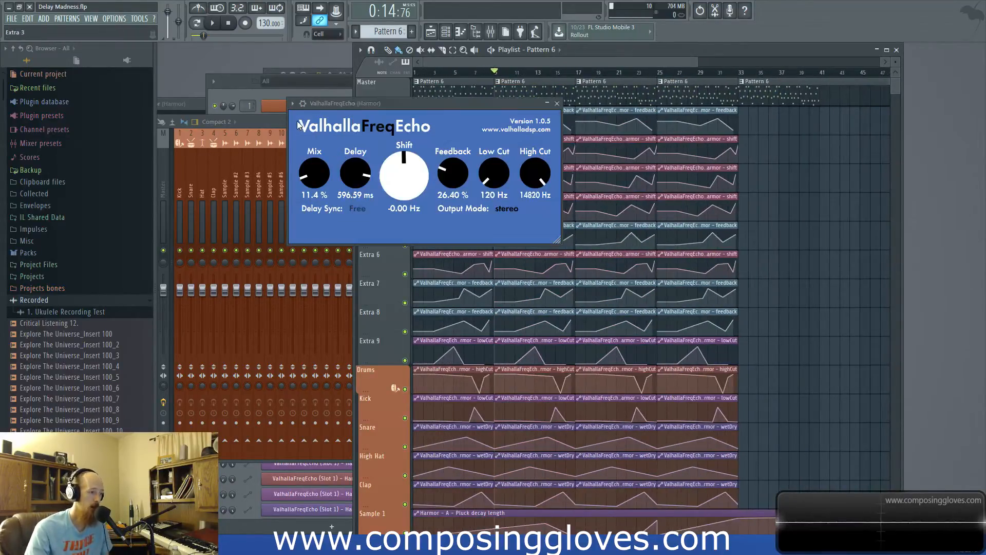
pyautogui.moveTo(449, 106); pyautogui.dragTo(373, 73)
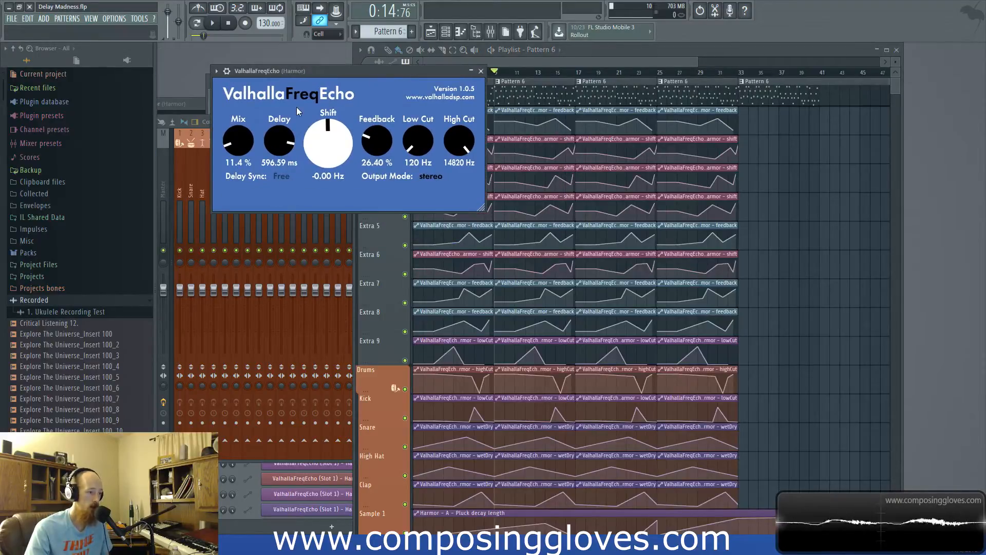
pyautogui.click(491, 31)
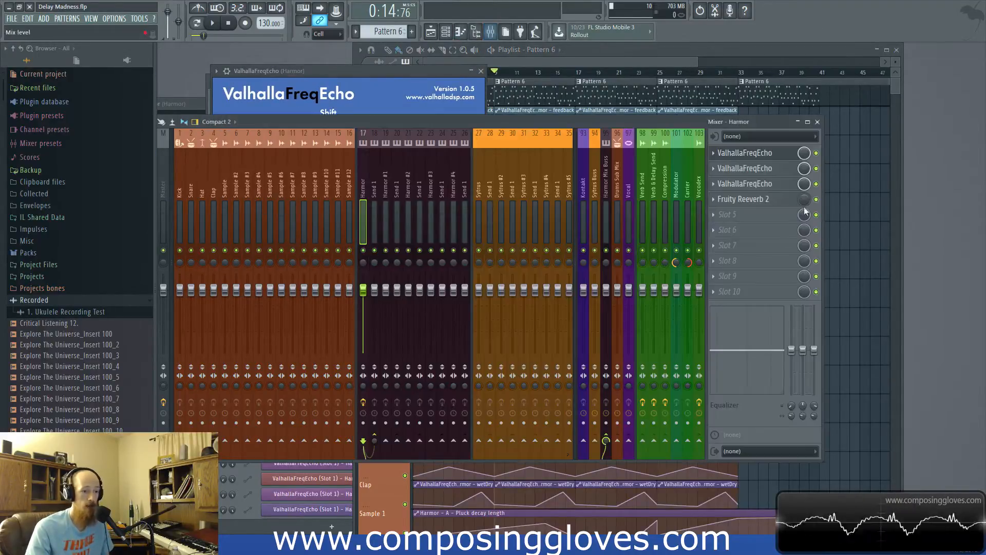
pyautogui.click(764, 174)
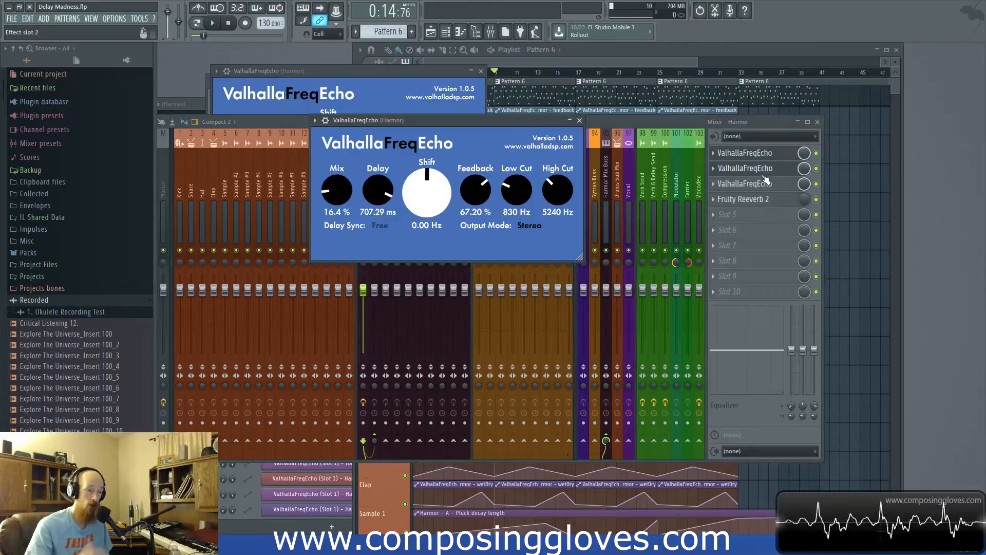
pyautogui.click(765, 183)
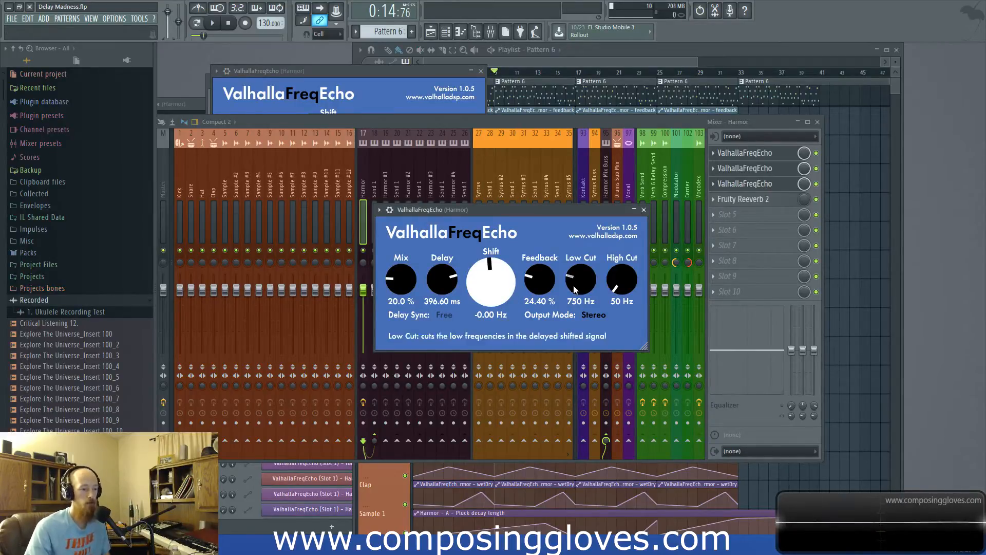
# - Compare the delay, feedback and cut settings of the three ValhallaFreqEcho instances and close their windows
pyautogui.click(760, 155)
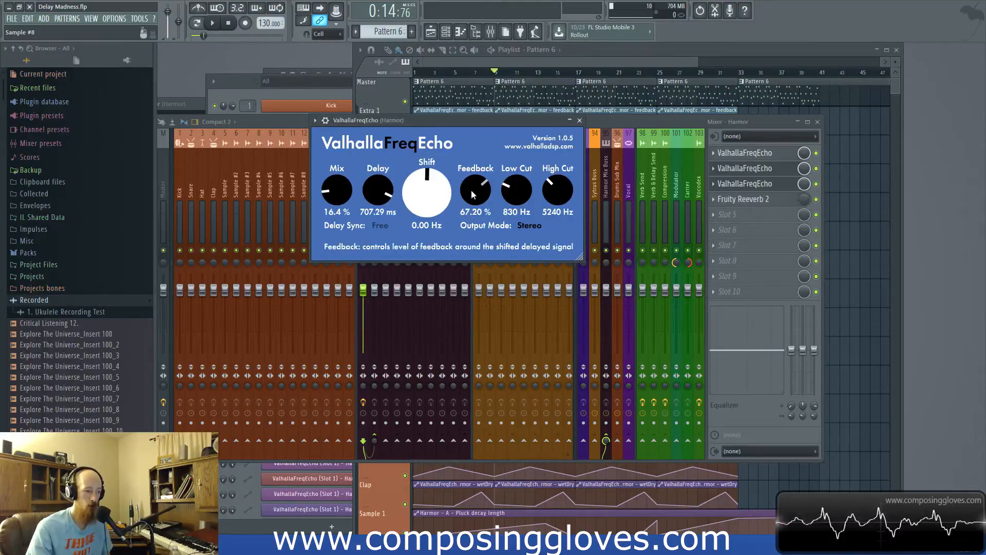
pyautogui.click(757, 185)
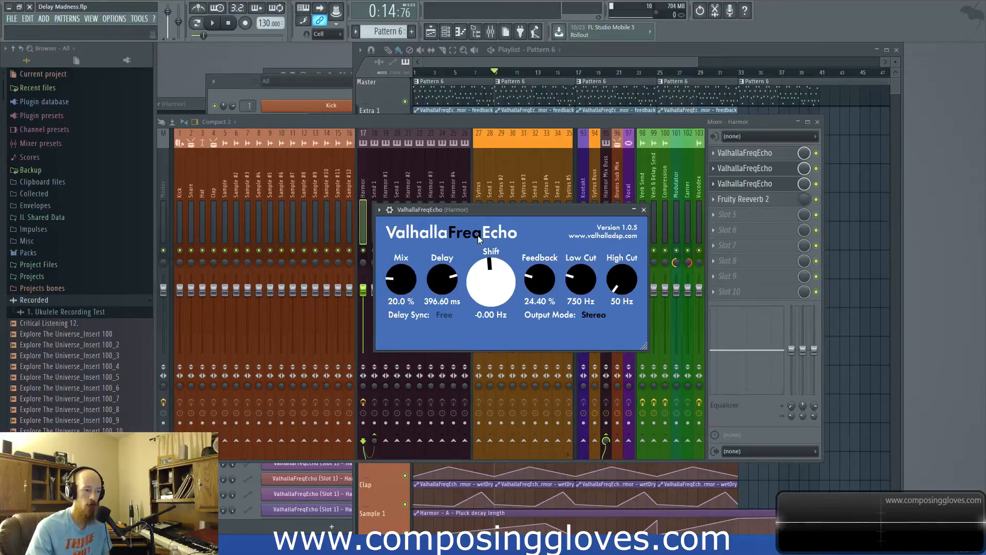
pyautogui.moveTo(513, 210); pyautogui.dragTo(506, 174)
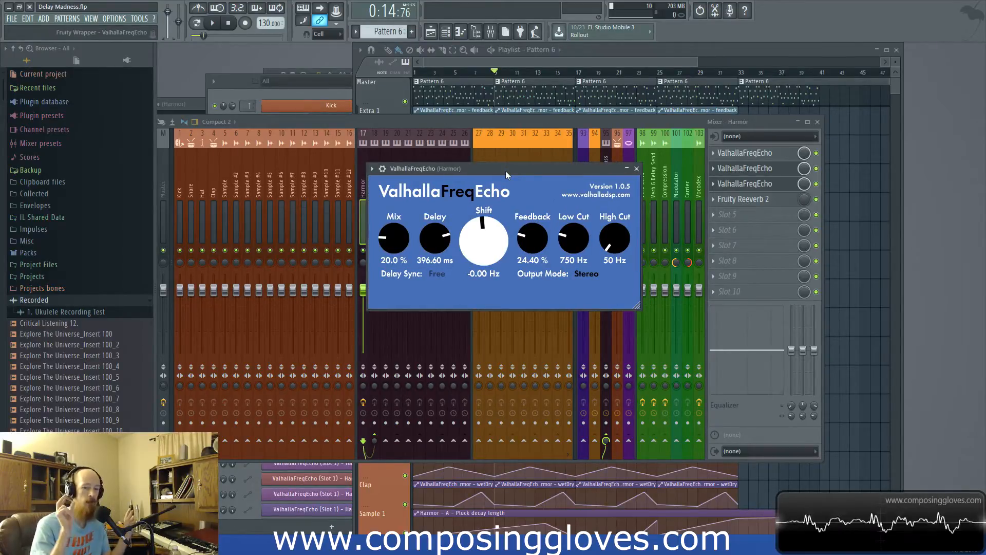
pyautogui.click(745, 168)
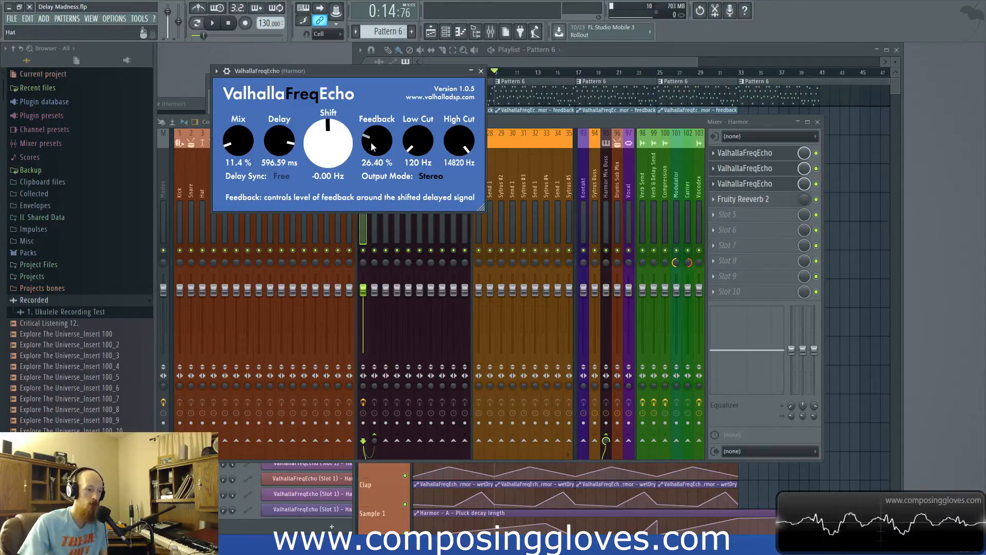
pyautogui.click(482, 71)
pyautogui.click(579, 120)
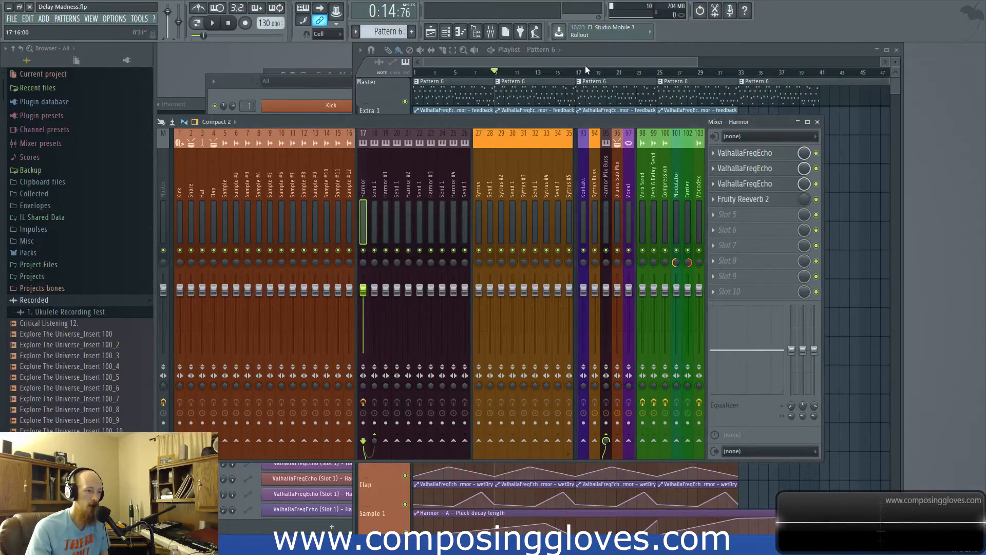
# - Return to the playlist and examine the wetDry, pluck decay, reverb mix, sub-harmonic and master volume automation clips
pyautogui.click(592, 95)
pyautogui.scroll(-5, 569, 264)
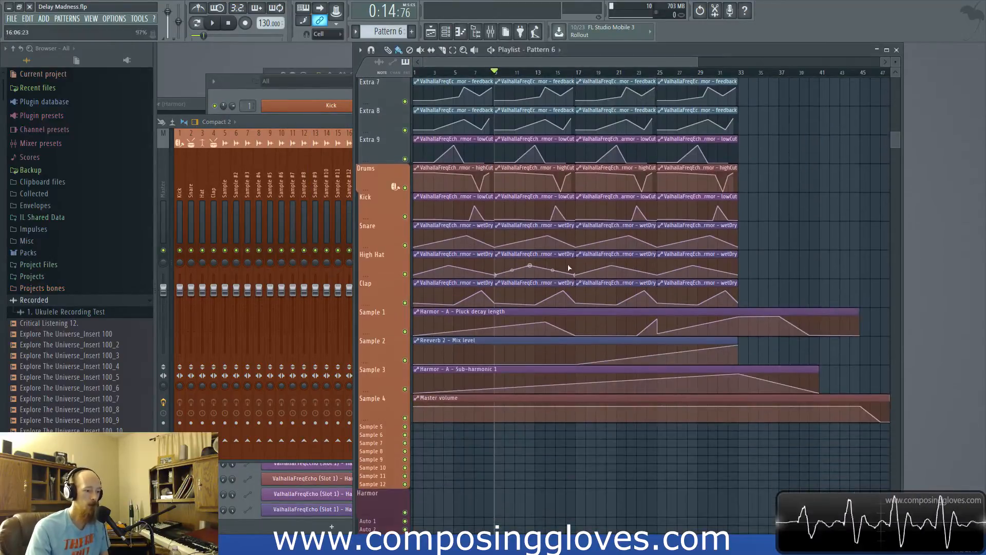
# - Open the Harmor synth from the channel rack and examine its sub-harmonic slider
pyautogui.click(222, 93)
pyautogui.click(330, 204)
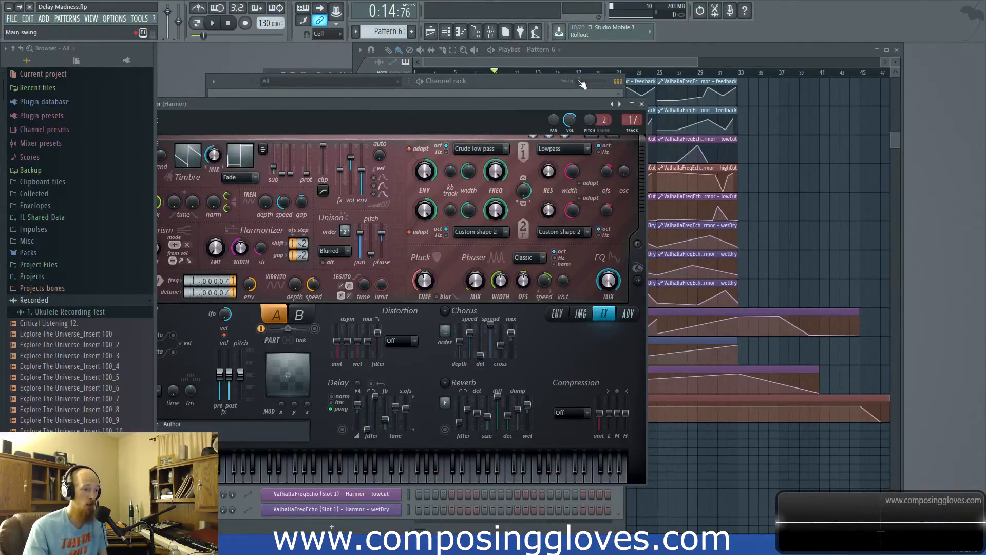
pyautogui.click(560, 60)
pyautogui.click(325, 115)
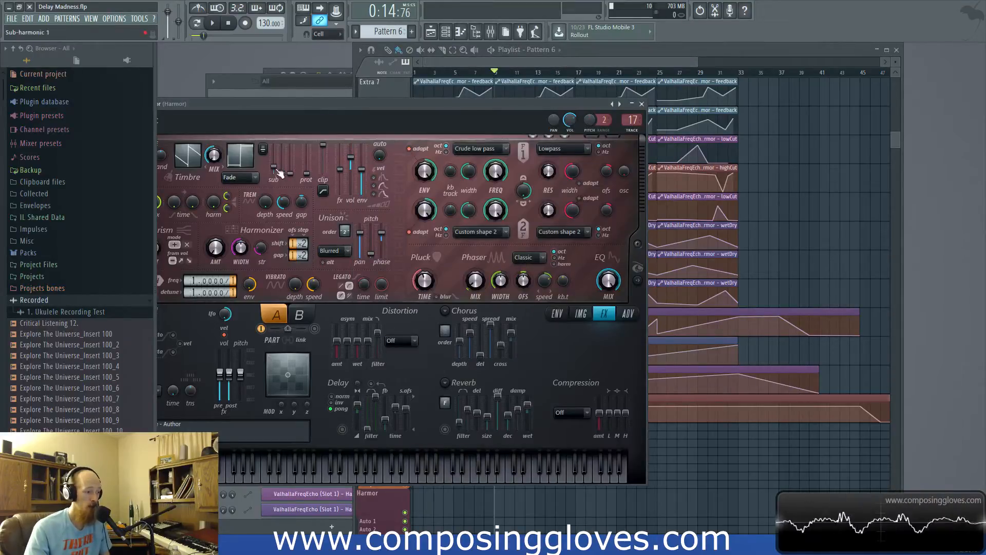
# - Return to the playlist and place the playhead at bar 17, where the Reeverb 2 mix level automation begins to rise
pyautogui.click(538, 63)
pyautogui.keyDown('ctrl'); pyautogui.scroll(3, 553, 390); pyautogui.keyUp('ctrl')
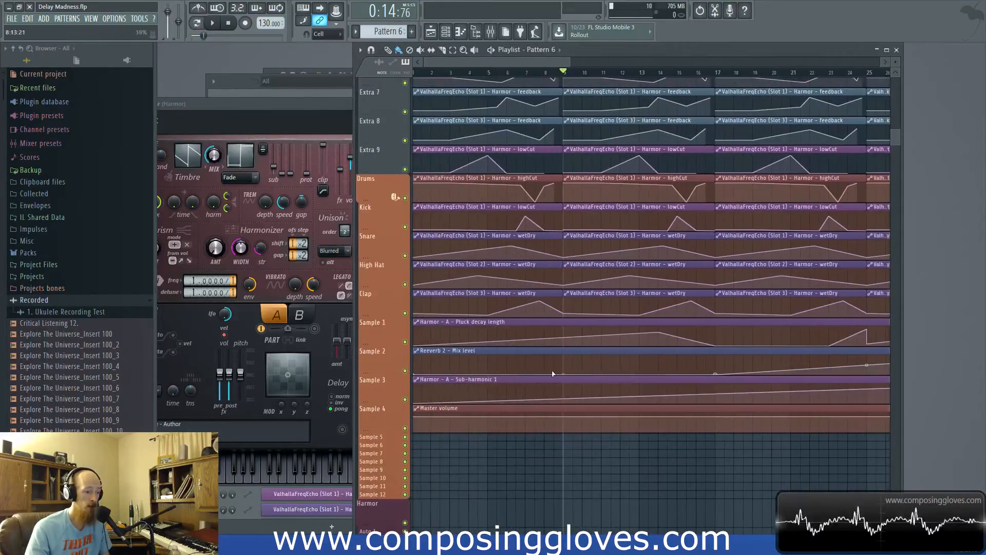
pyautogui.keyDown('ctrl'); pyautogui.scroll(-3, 510, 366); pyautogui.keyUp('ctrl')
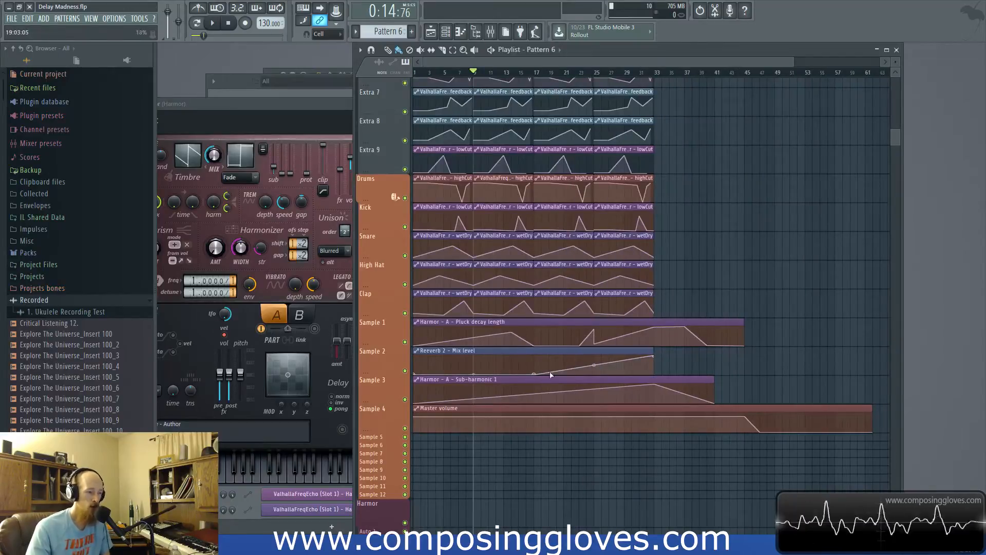
pyautogui.click(534, 354)
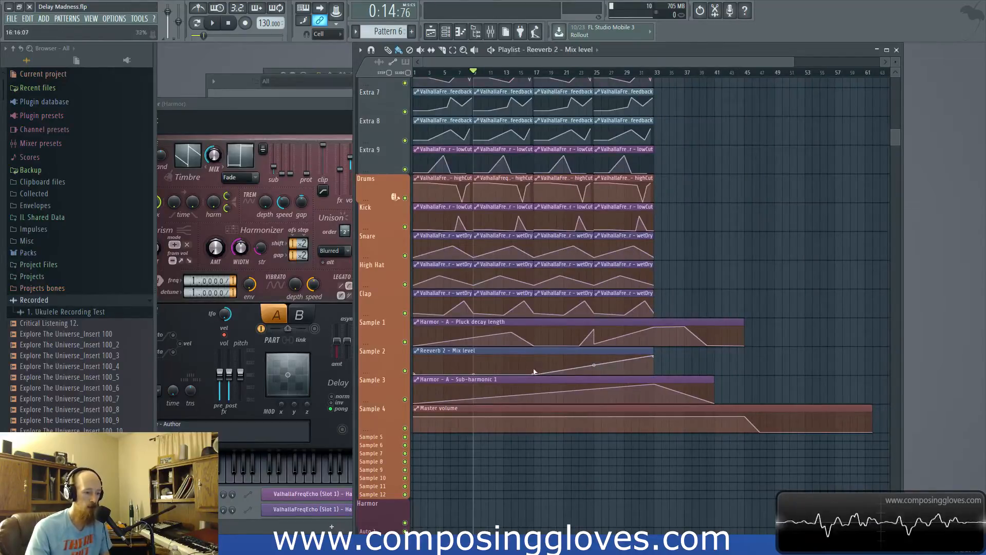
pyautogui.click(534, 72)
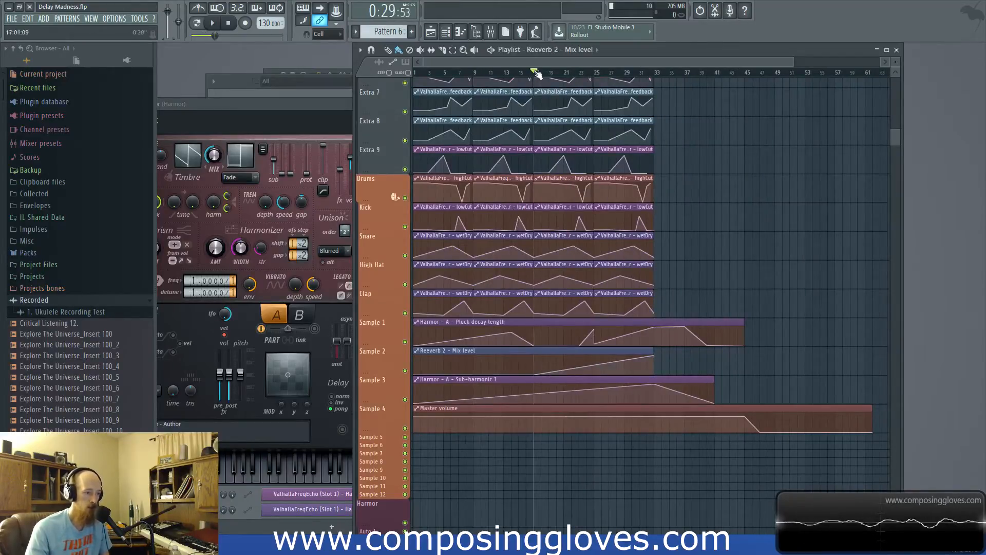
# - Show the mixer, open the first ValhallaFreqEcho on the Harmor track and shift its window slightly aside
pyautogui.click(491, 32)
pyautogui.click(760, 154)
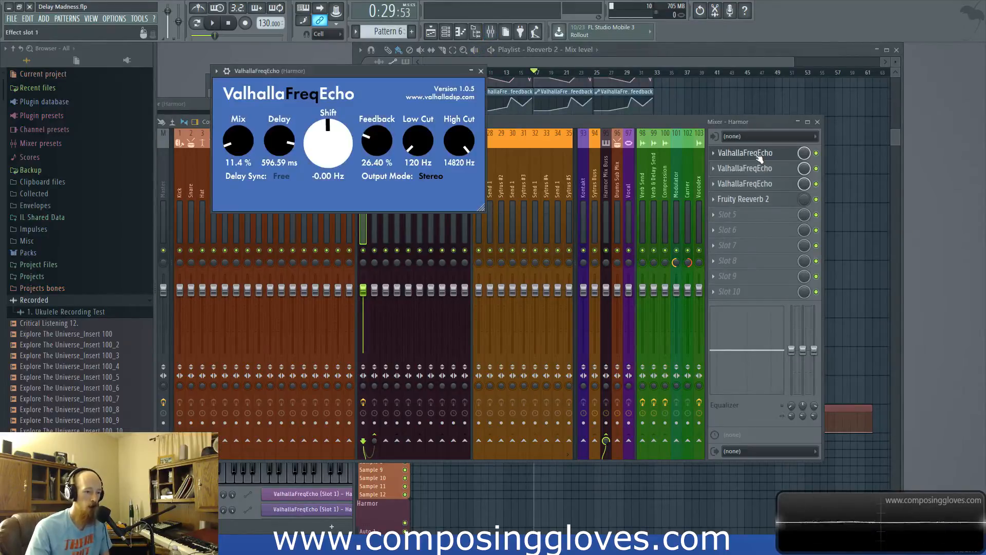
pyautogui.moveTo(378, 70); pyautogui.dragTo(424, 80)
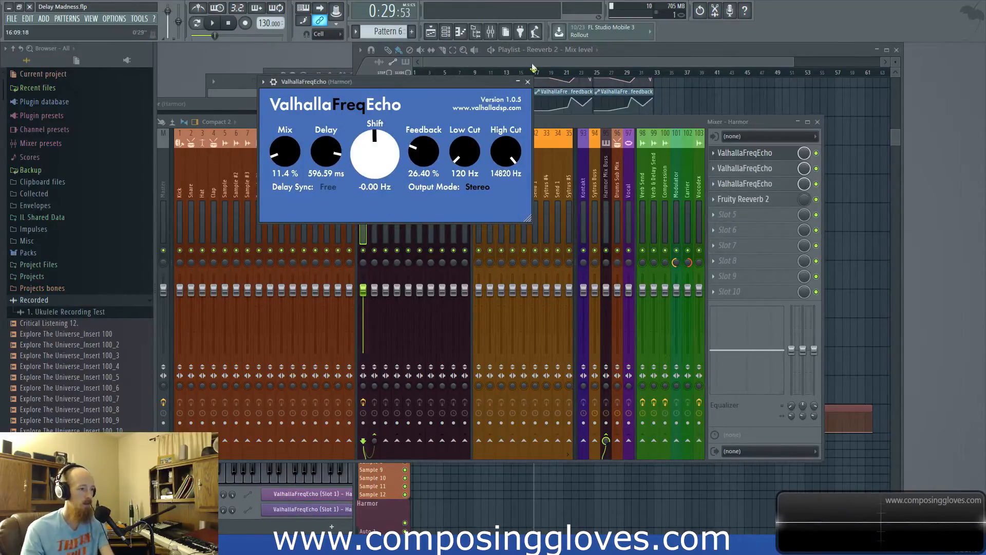
# - Return the playhead to the song start, select the Harmor channel and reopen the first ValhallaFreqEcho on its mixer track
pyautogui.click(507, 62)
pyautogui.moveTo(506, 73); pyautogui.dragTo(201, 44)
pyautogui.click(248, 77)
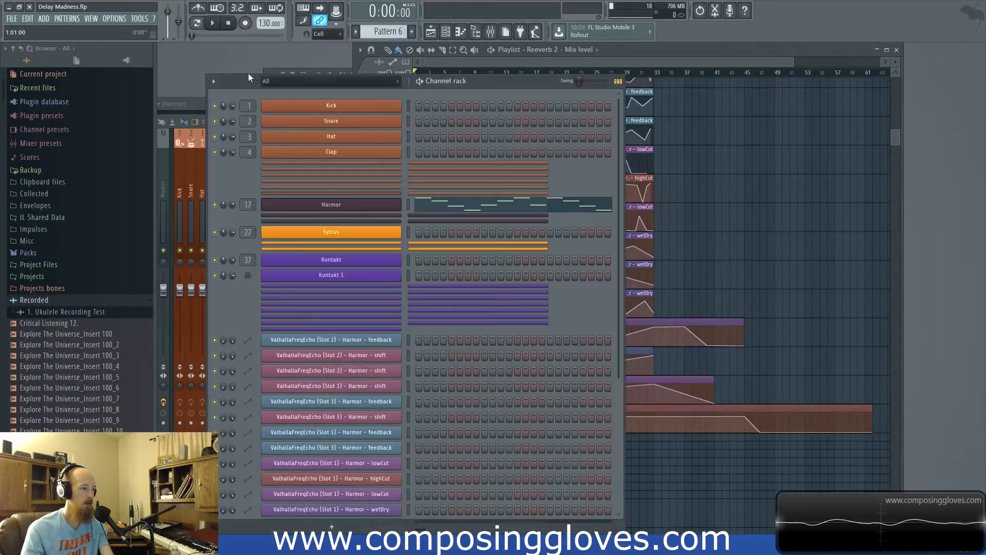
pyautogui.click(407, 206)
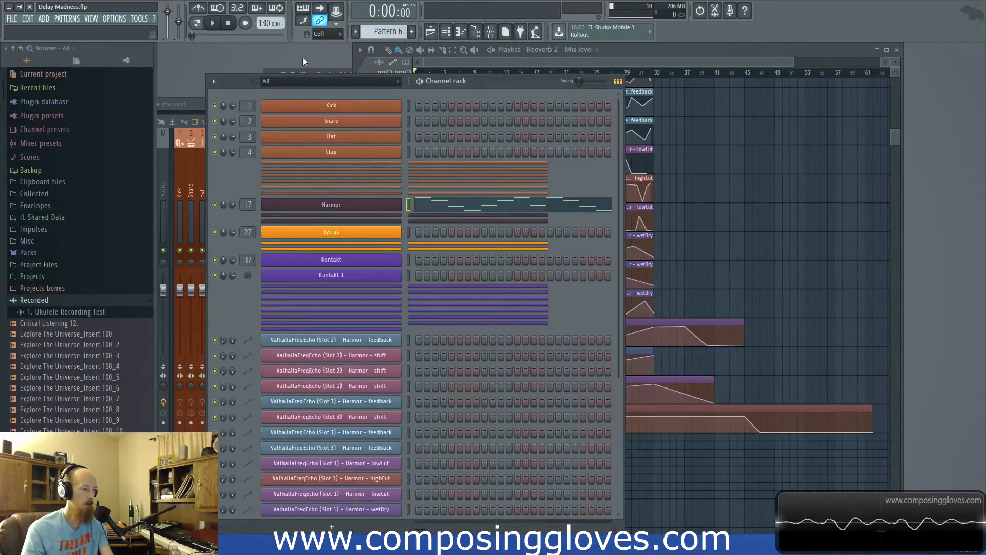
pyautogui.click(491, 33)
pyautogui.click(760, 153)
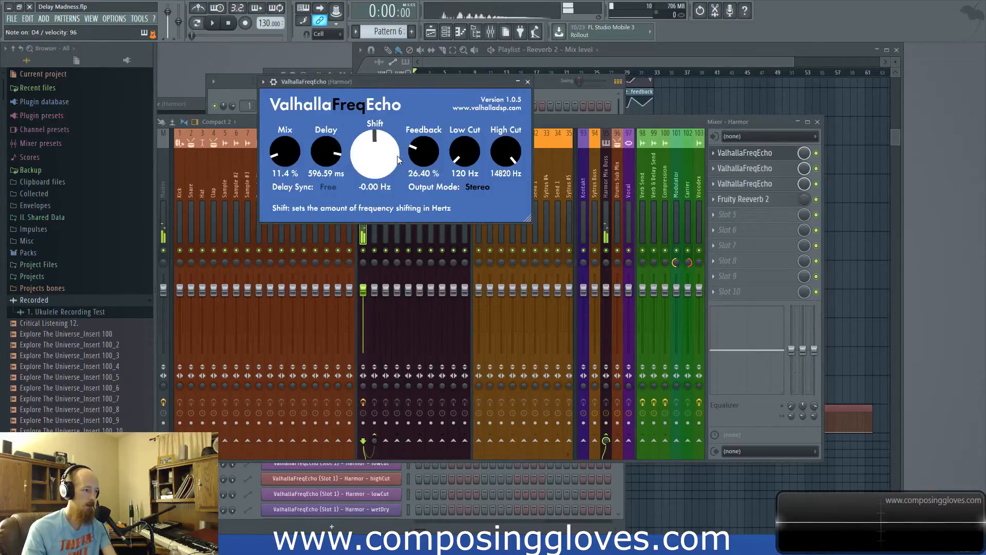
# - Try a feedback of 82.40 % and a frequency shift of 35.25 Hz on the first ValhallaFreqEcho
pyautogui.moveTo(417, 157); pyautogui.dragTo(424, 154)
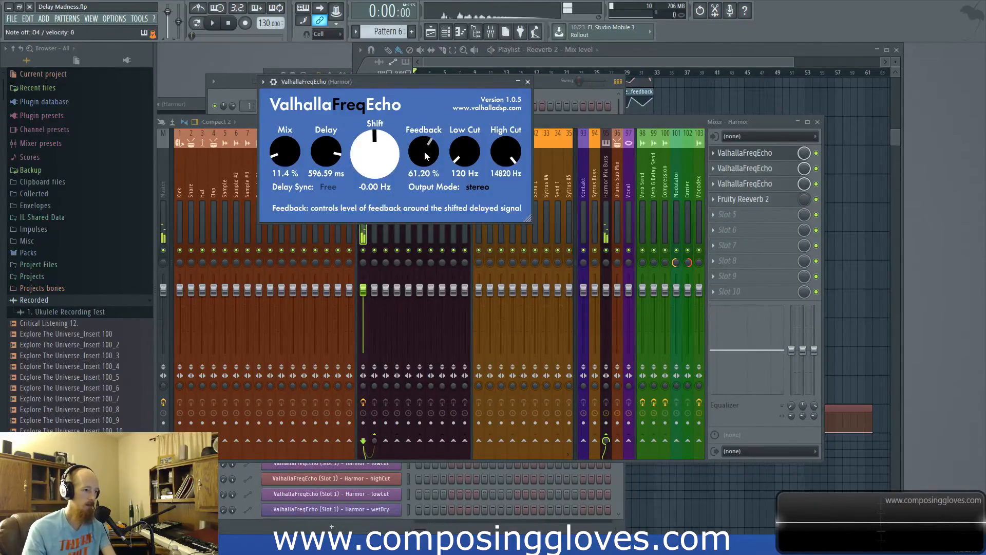
pyautogui.moveTo(425, 151); pyautogui.dragTo(423, 149)
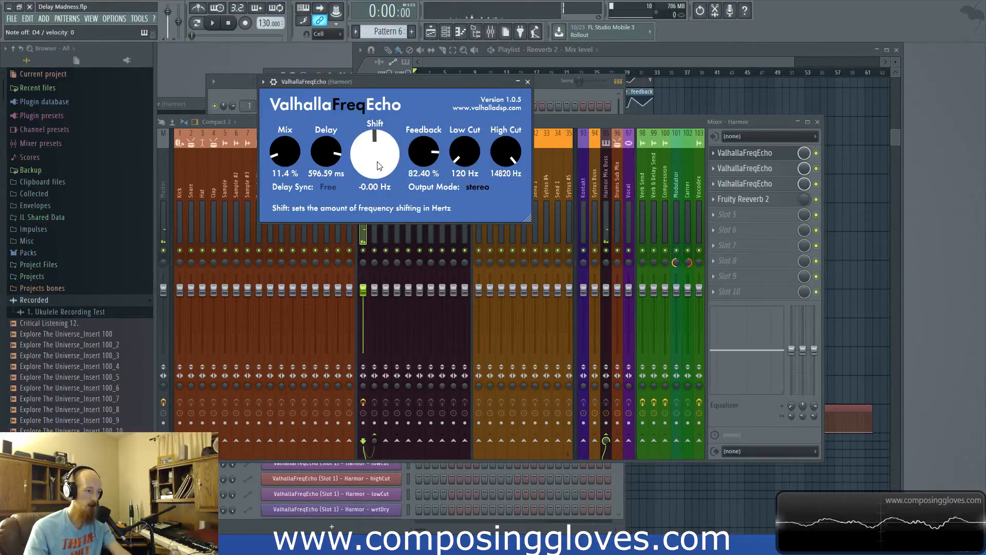
pyautogui.moveTo(378, 166); pyautogui.dragTo(393, 146)
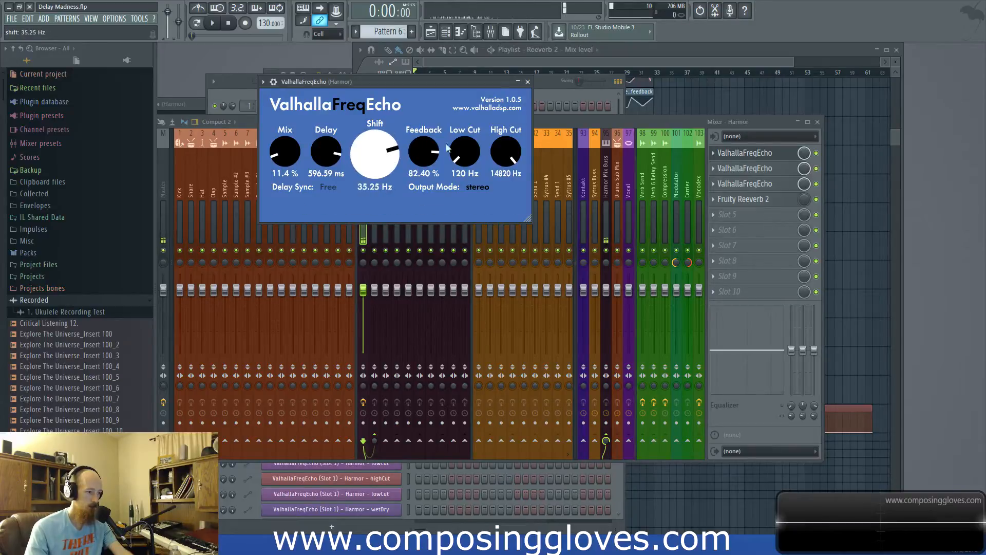
# - Try the delay's extremes: low cut 20 Hz, high cut 15000 Hz, feedback 100 % and shift -1000 Hz
pyautogui.moveTo(464, 160); pyautogui.dragTo(485, 230)
pyautogui.moveTo(506, 155); pyautogui.dragTo(513, 10)
pyautogui.moveTo(507, 154); pyautogui.dragTo(493, 92)
pyautogui.moveTo(386, 164); pyautogui.dragTo(389, 96)
pyautogui.moveTo(427, 142); pyautogui.dragTo(427, 105)
pyautogui.moveTo(391, 147); pyautogui.dragTo(392, 223)
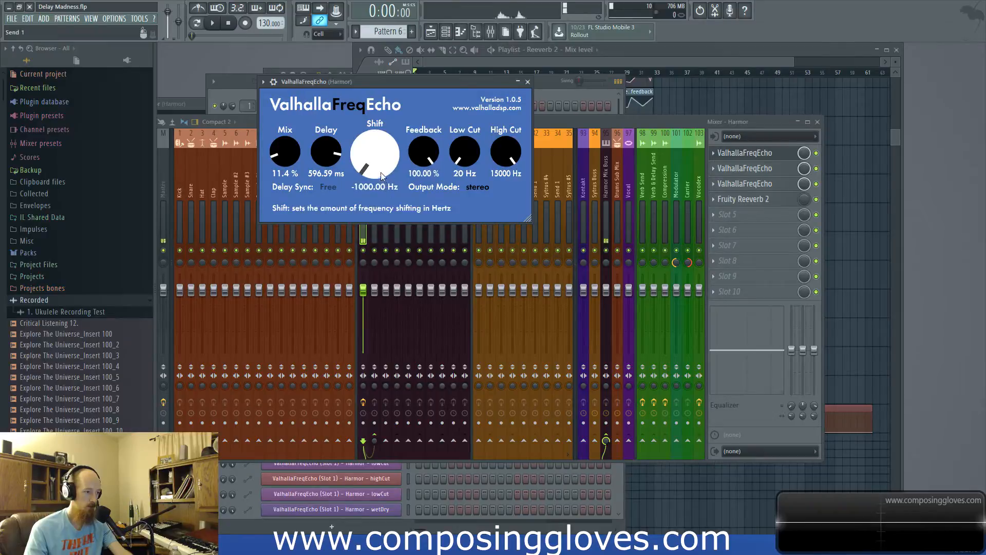
# - Try a gentler delay with feedback at 56.80 % and frequency shift at -0.47 Hz
pyautogui.moveTo(377, 171); pyautogui.dragTo(371, 119)
pyautogui.moveTo(424, 152); pyautogui.dragTo(451, 73)
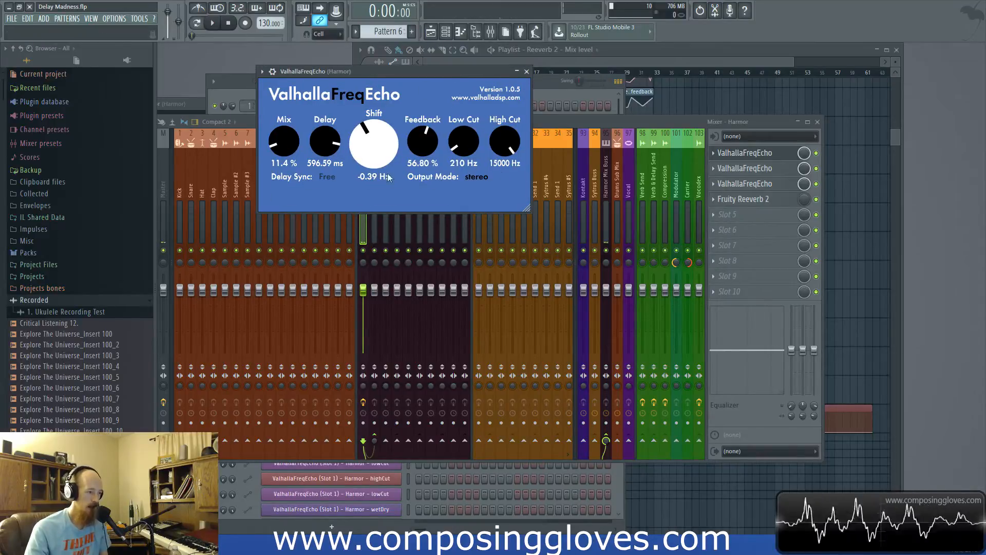
pyautogui.moveTo(372, 150); pyautogui.dragTo(372, 152)
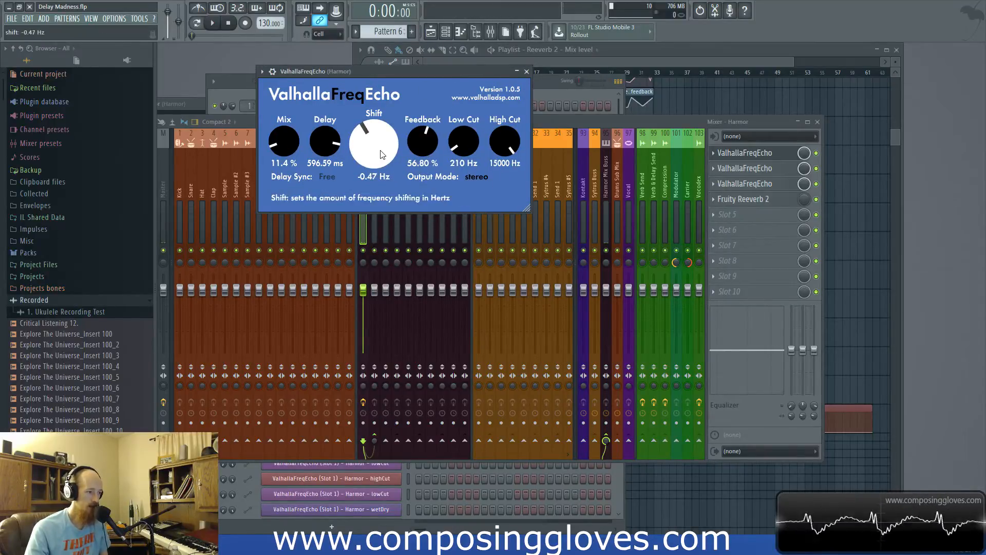
# - Restore the first delay's automated settings from the playlist start and close its window
pyautogui.click(568, 65)
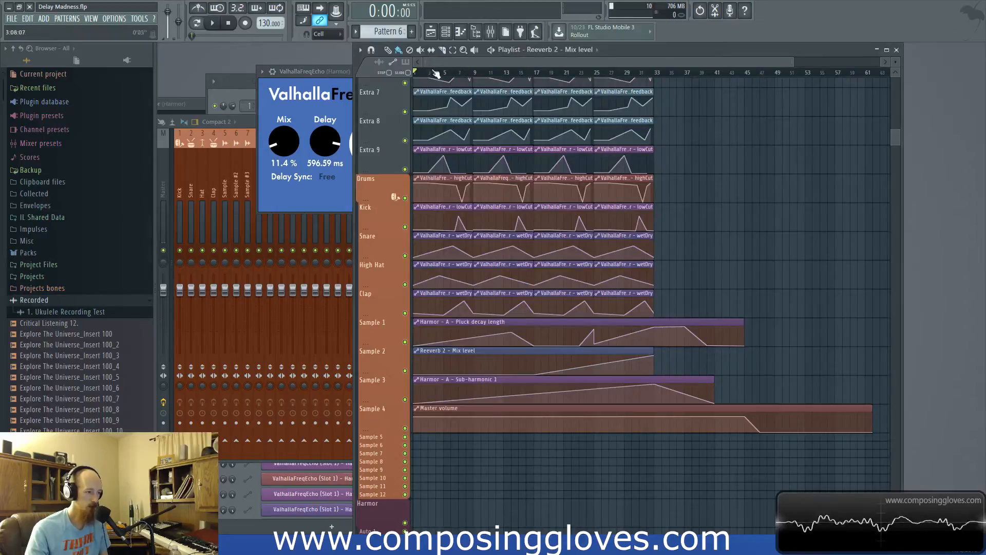
pyautogui.click(332, 85)
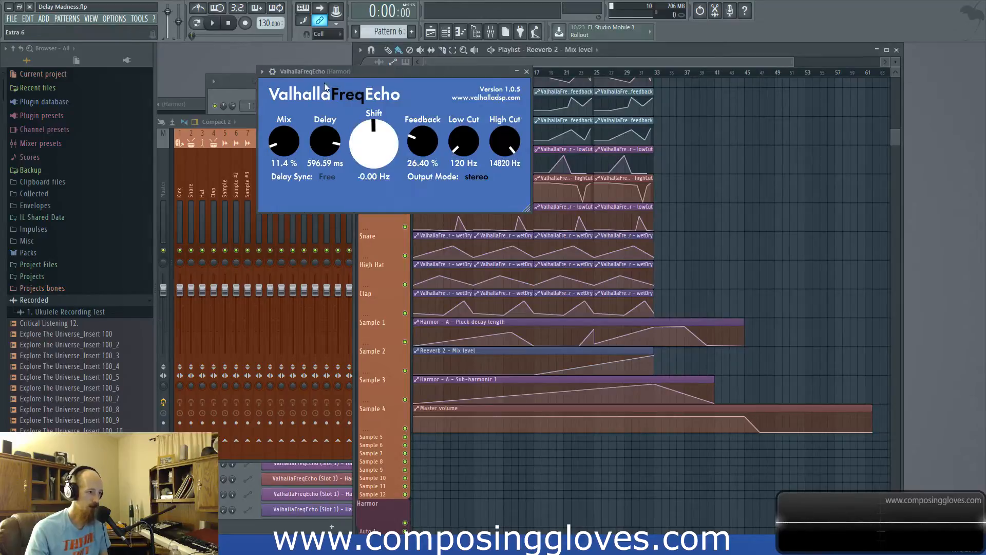
pyautogui.click(527, 71)
# - Bring up the mixer and open the first and second ValhallaFreqEcho instances of the Harmor track
pyautogui.click(327, 118)
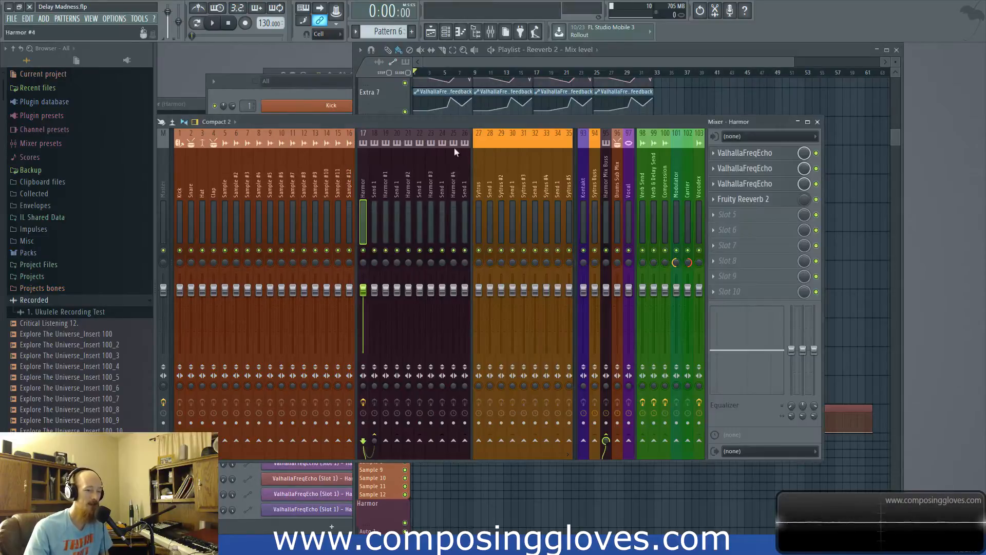
pyautogui.click(755, 154)
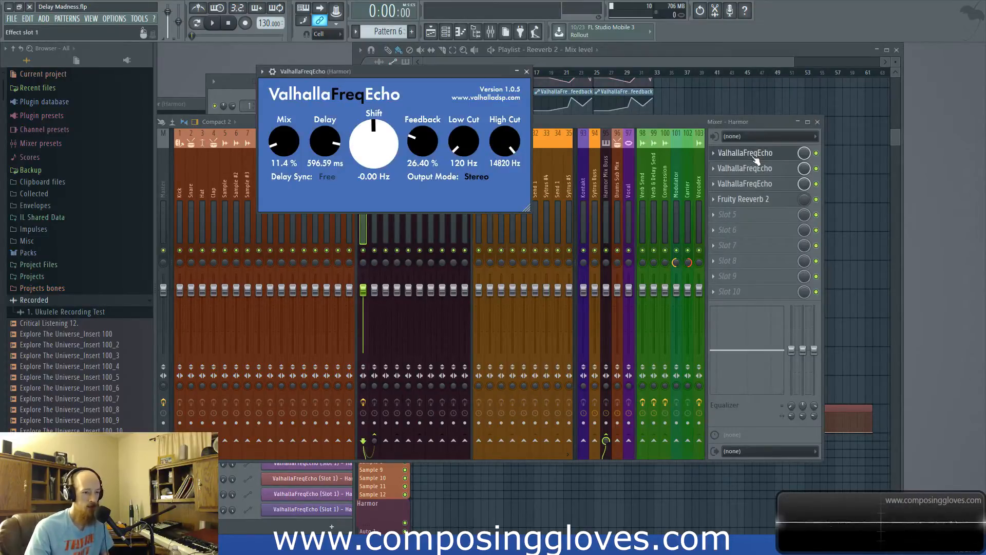
pyautogui.click(755, 170)
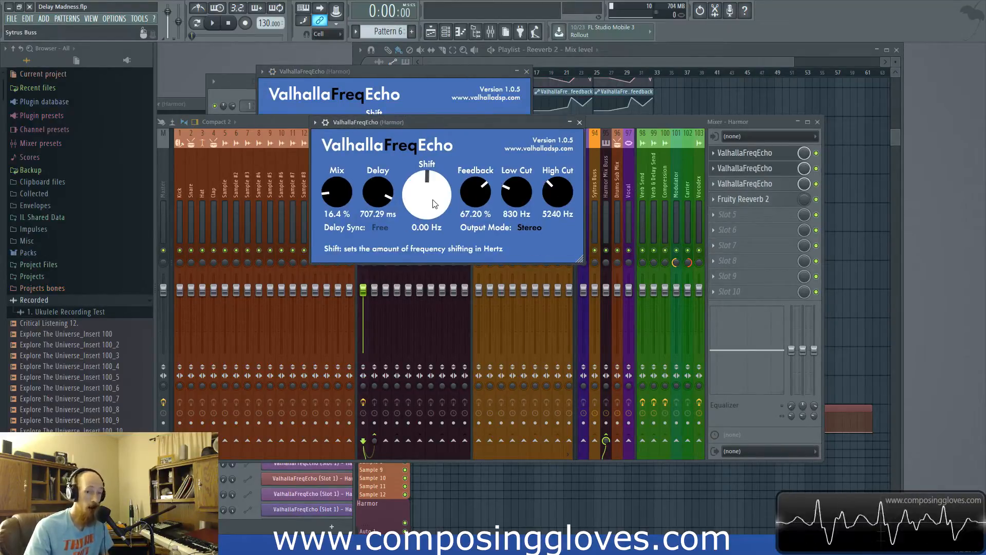
# - Play the arrangement from bar 9, then stop playback and return the playhead to the start
pyautogui.click(547, 73)
pyautogui.scroll(5, 482, 110)
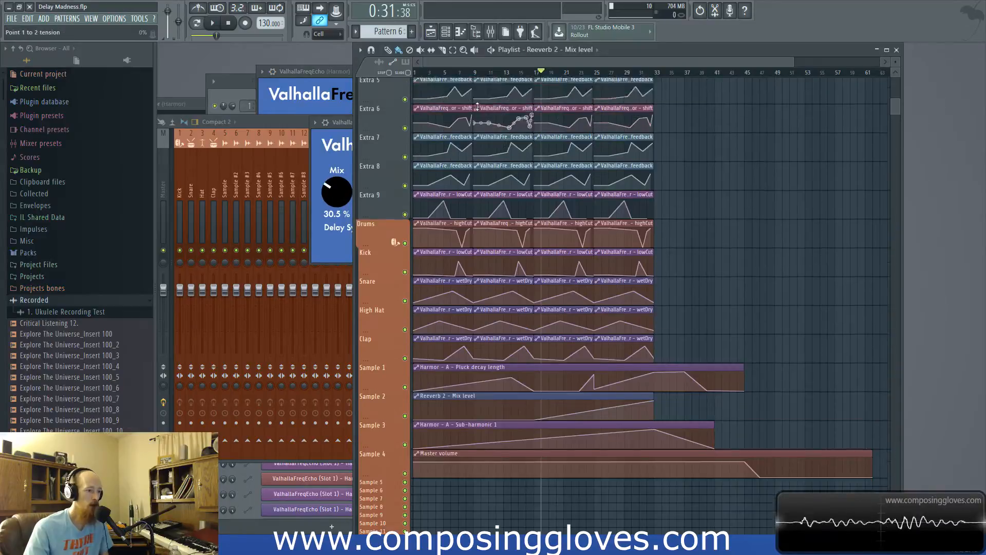
pyautogui.scroll(3, 482, 110)
pyautogui.click(465, 72)
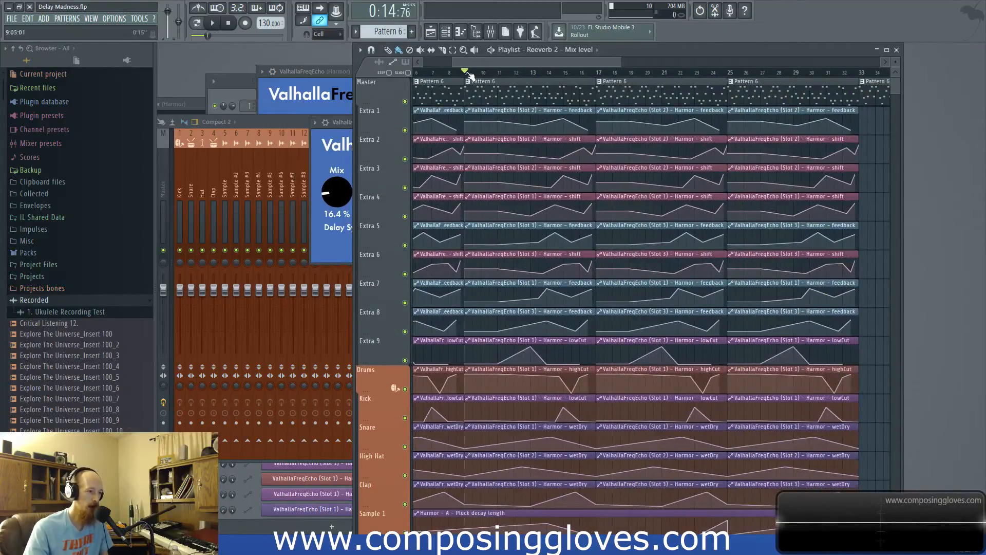
pyautogui.press('space')
pyautogui.press('space')
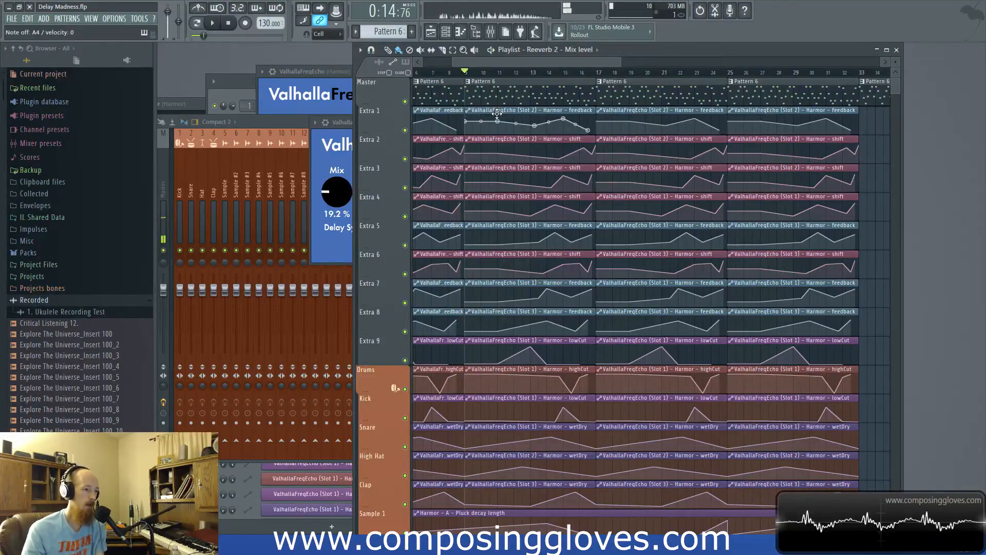
pyautogui.scroll(-3, 502, 187)
pyautogui.scroll(3, 475, 121)
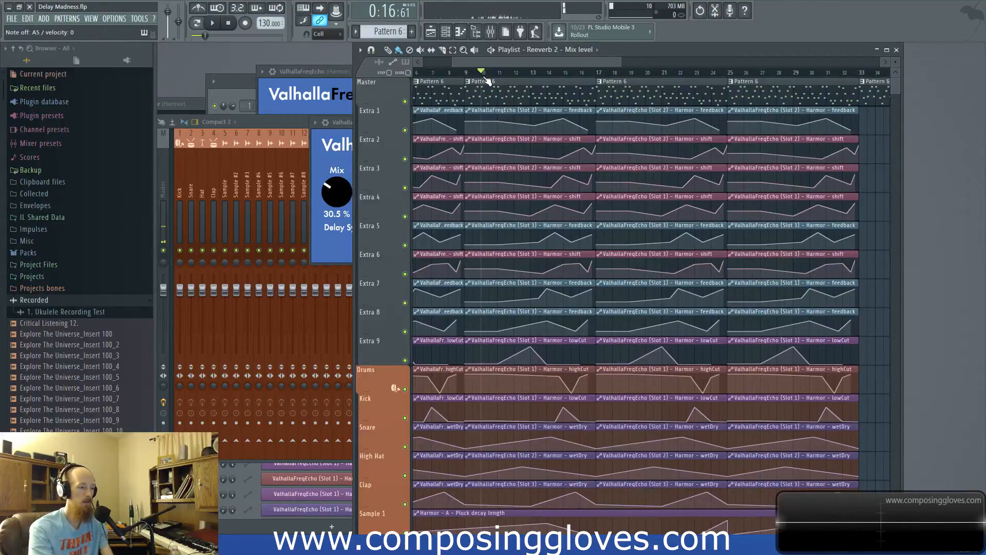
pyautogui.click(229, 23)
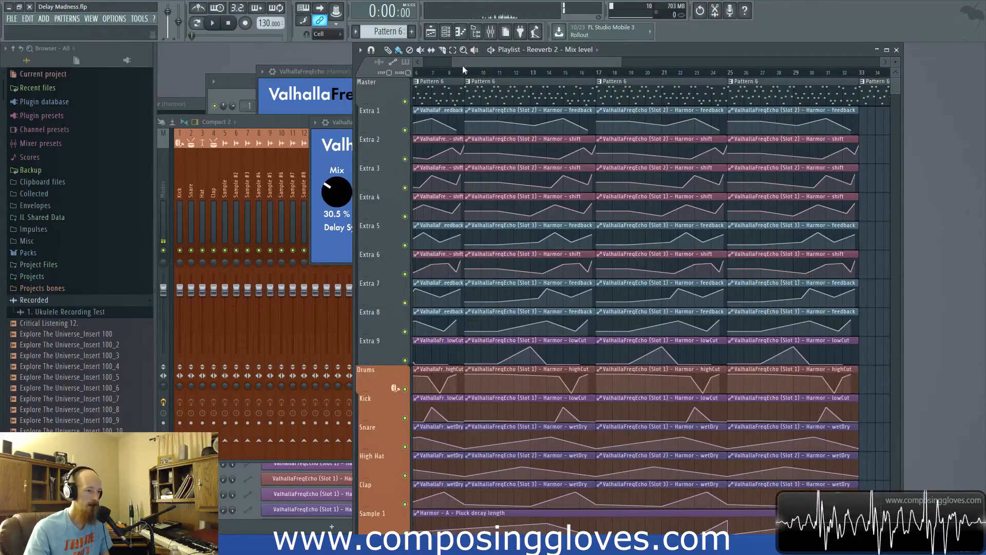
# - Play the arrangement from shortly before bar 9 across the transition, then stop playback
pyautogui.moveTo(480, 62); pyautogui.dragTo(464, 62)
pyautogui.click(485, 73)
pyautogui.press('space')
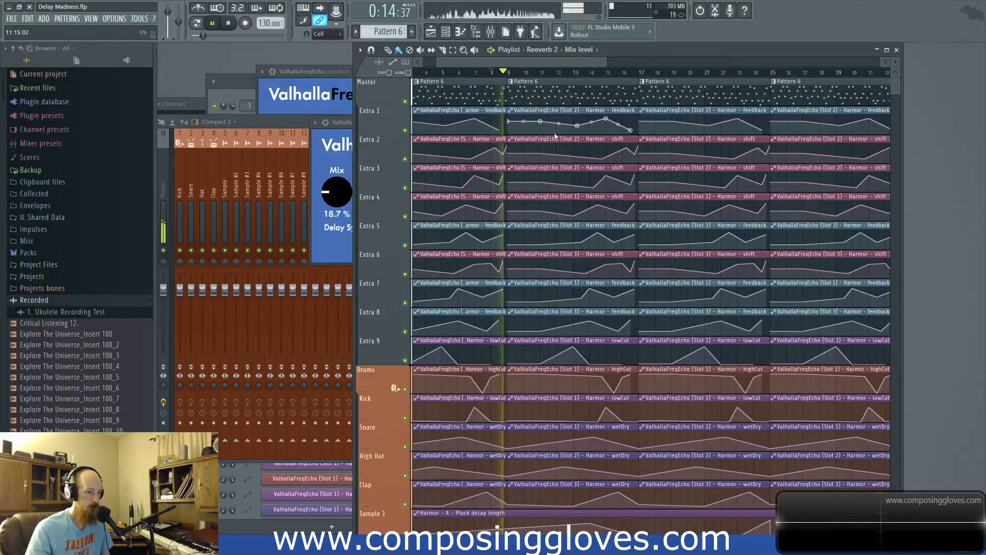
pyautogui.scroll(-5, 545, 135)
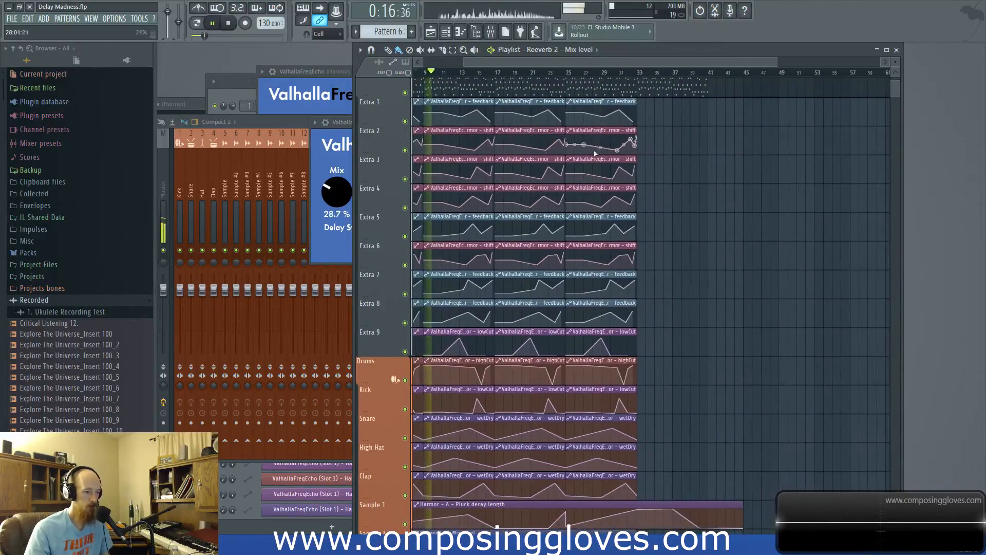
pyautogui.press('space')
# - Move the playhead beyond the last pattern clip to about bars 42 and 51, then return it to the song start
pyautogui.click(717, 73)
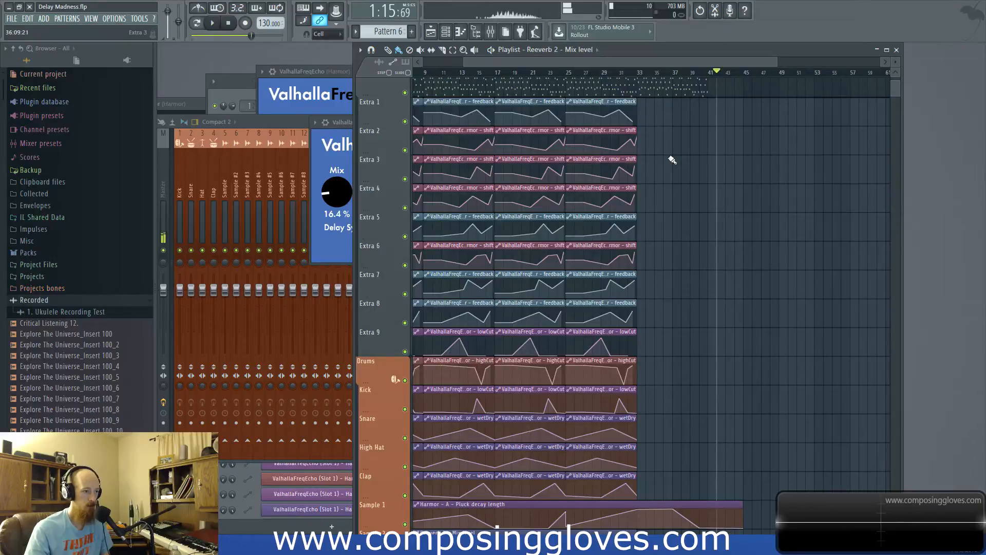
pyautogui.click(798, 74)
pyautogui.press('space')
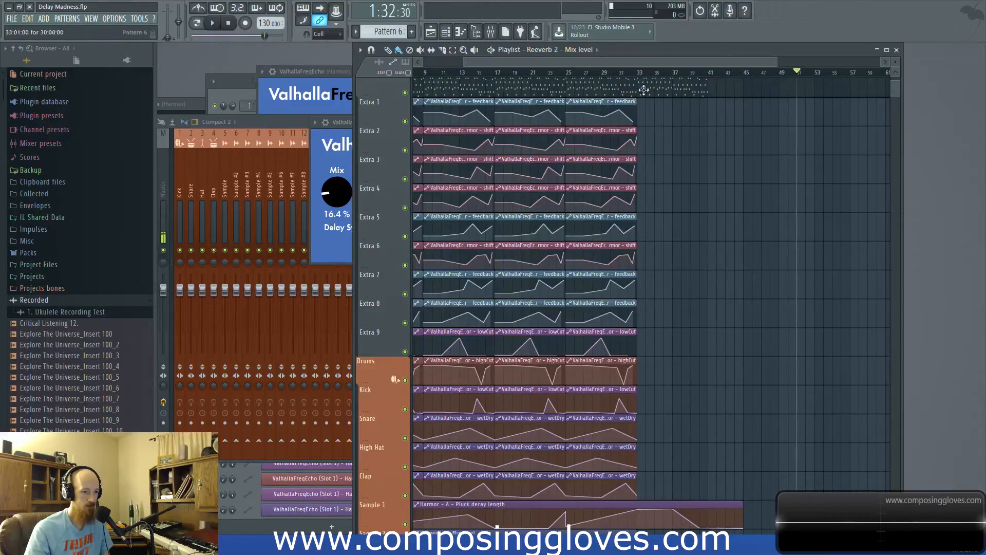
pyautogui.press('space')
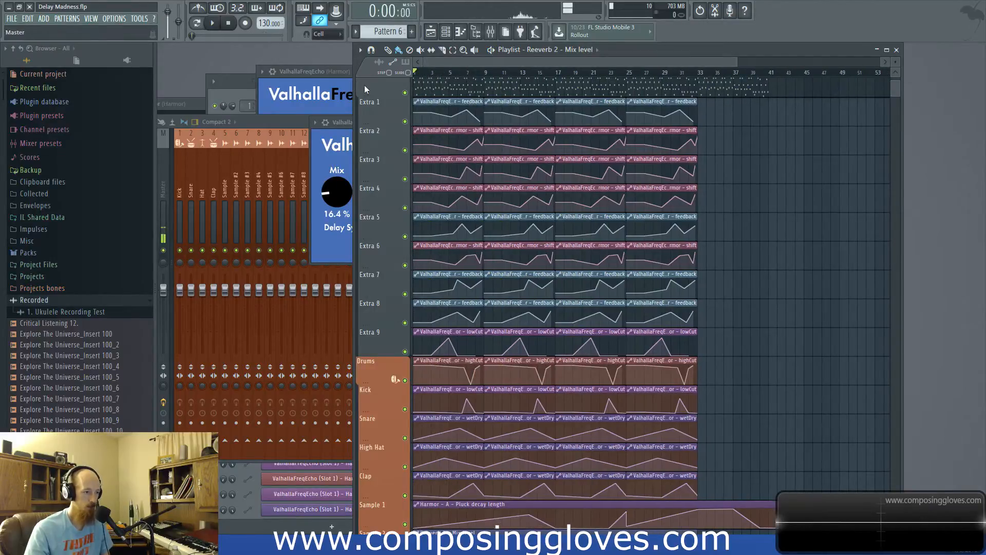
# - Zoom in on the first automation clips and bring the second and first ValhallaFreqEcho windows to the front
pyautogui.scroll(-5, 469, 134)
pyautogui.scroll(5, 478, 156)
pyautogui.scroll(5, 484, 162)
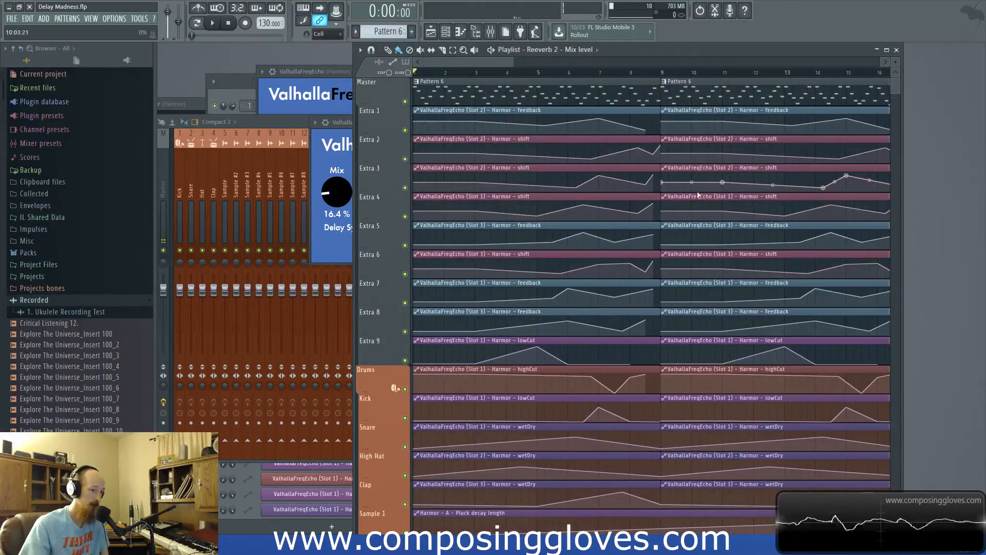
pyautogui.click(326, 248)
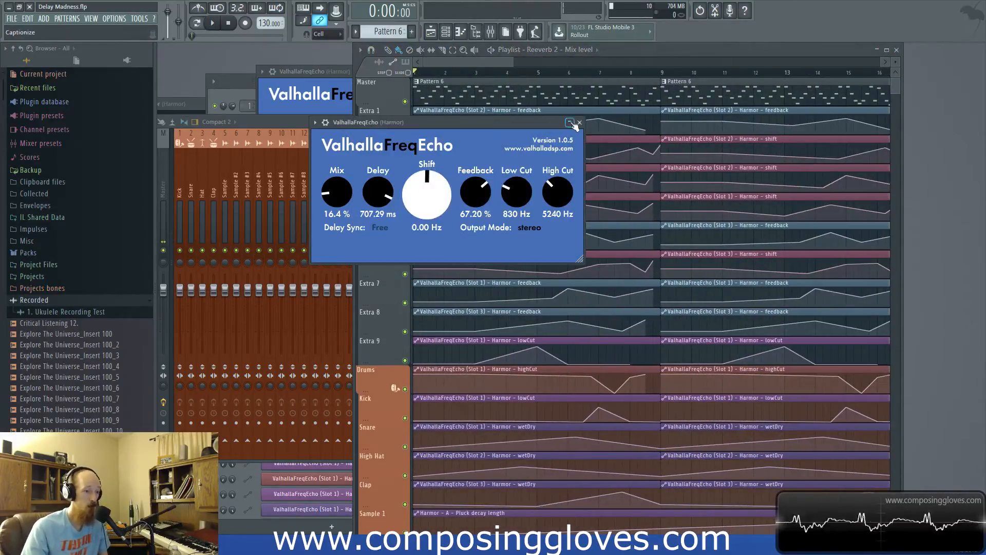
pyautogui.click(393, 100)
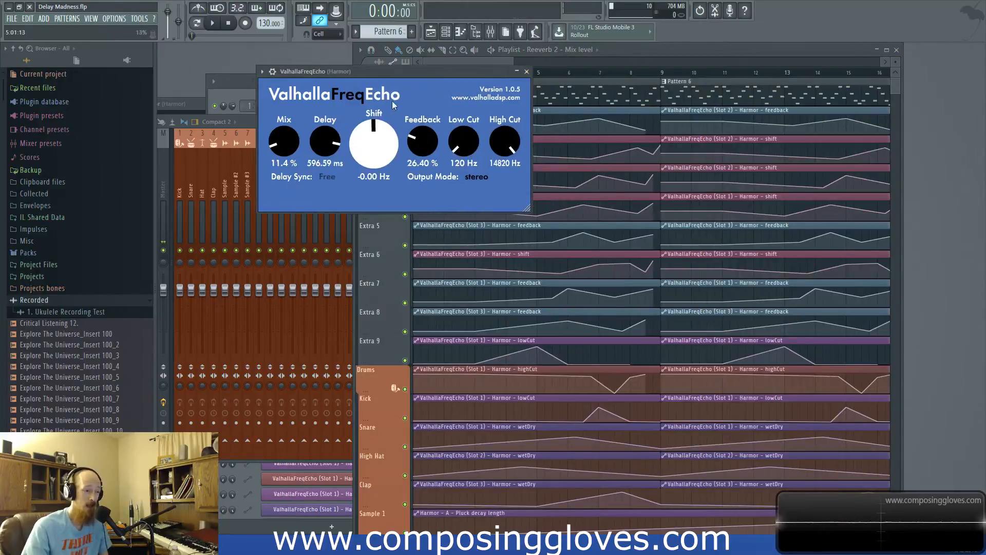
# - Close the first delay's window, then open and close the third ValhallaFreqEcho on the Harmor mixer track
pyautogui.click(527, 72)
pyautogui.click(490, 32)
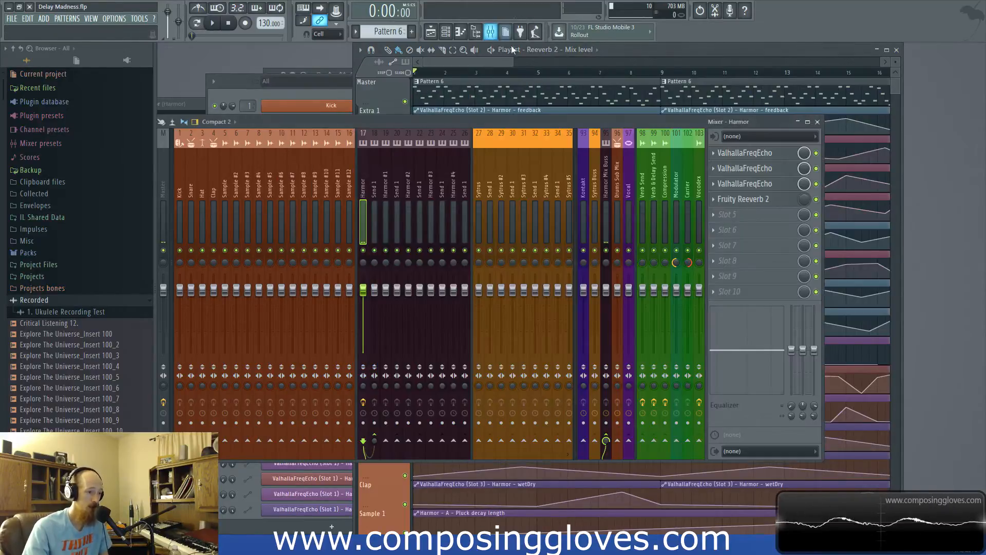
pyautogui.click(777, 205)
pyautogui.click(777, 205)
pyautogui.click(770, 189)
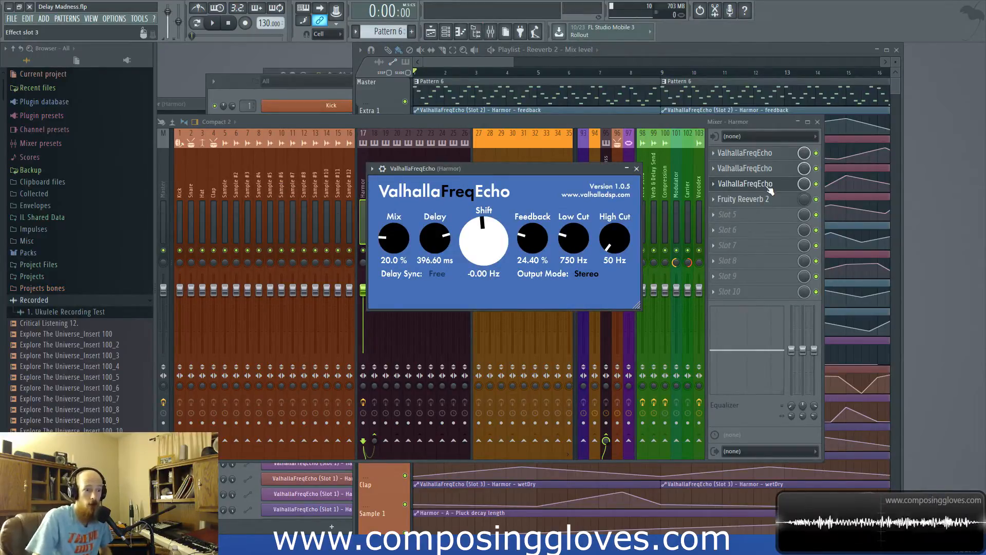
pyautogui.click(770, 184)
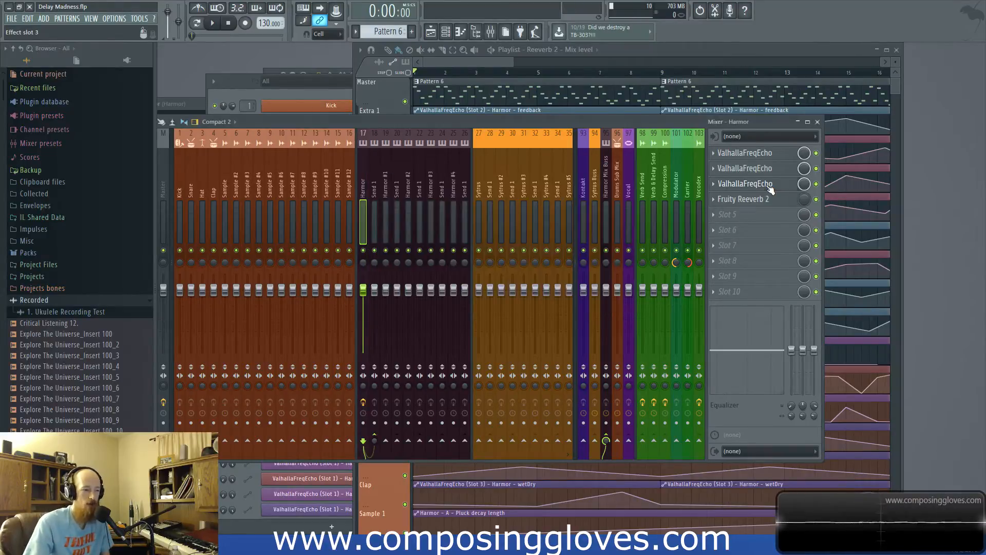
# - Examine the repeating feedback, shift, filter and wet/dry automation clips across the playlist
pyautogui.click(478, 65)
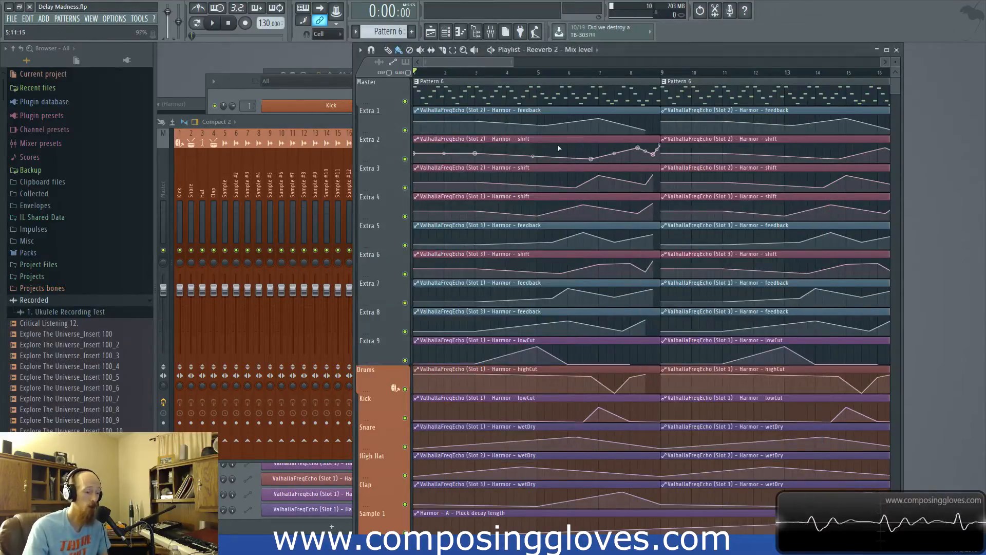
pyautogui.scroll(-4, 560, 147)
pyautogui.scroll(-5, 632, 177)
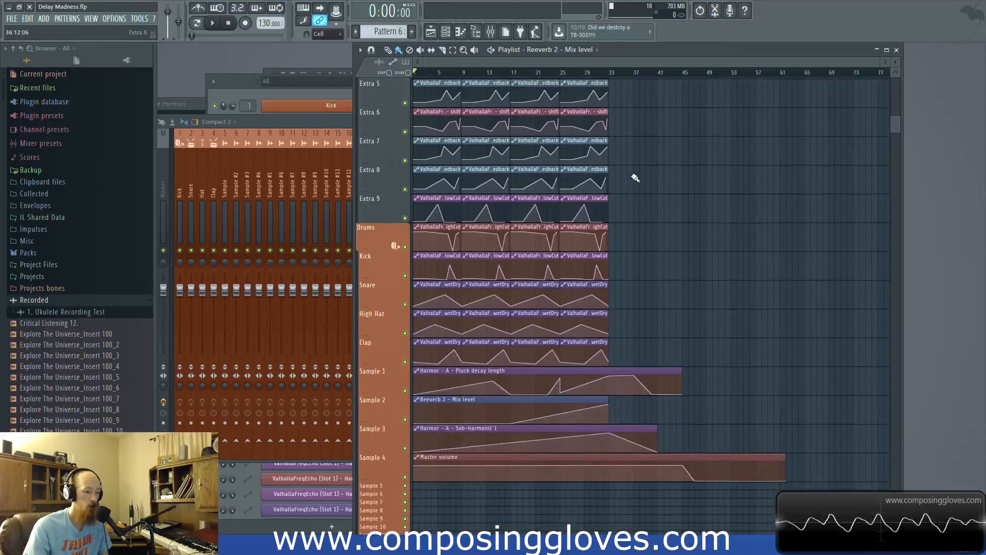
pyautogui.scroll(5, 639, 178)
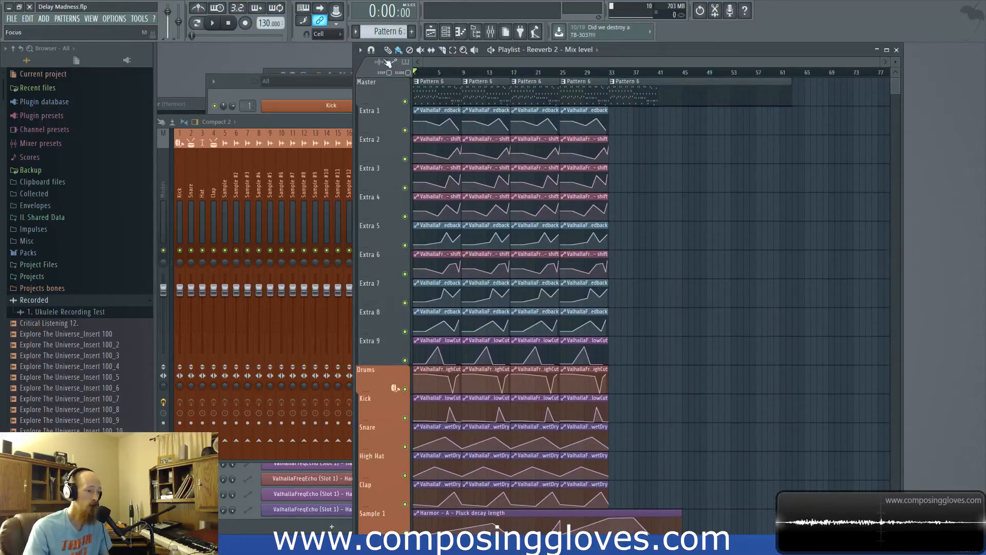
pyautogui.click(494, 36)
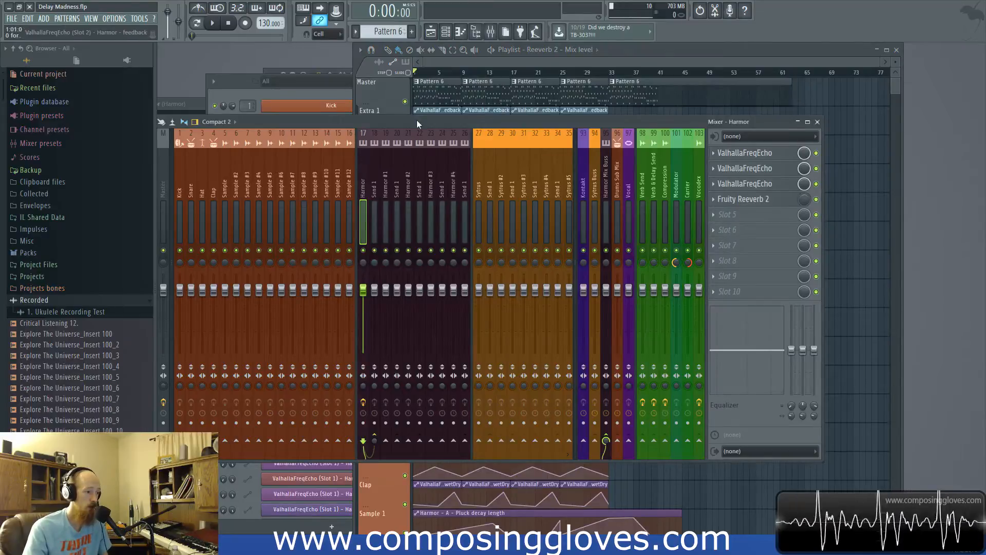
pyautogui.click(576, 60)
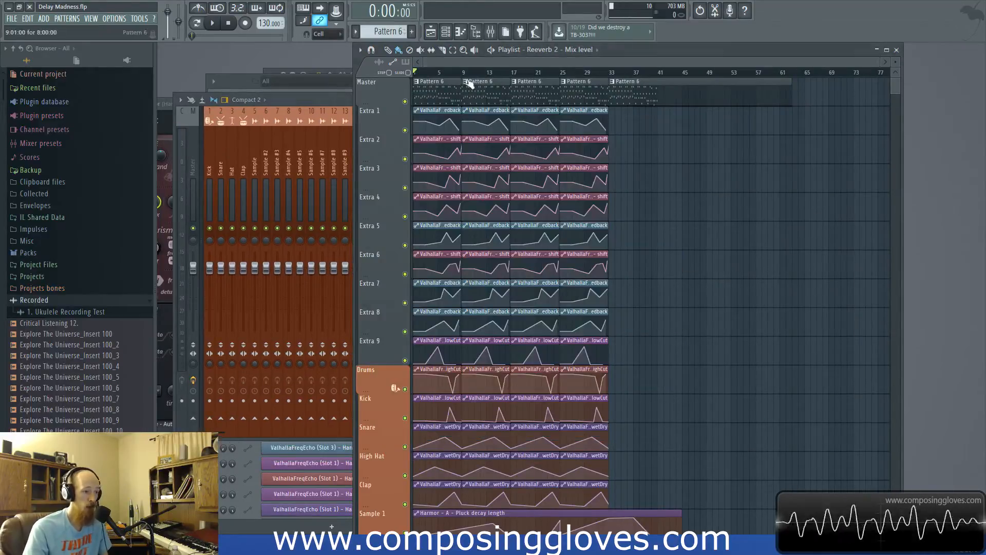
pyautogui.scroll(3, 546, 242)
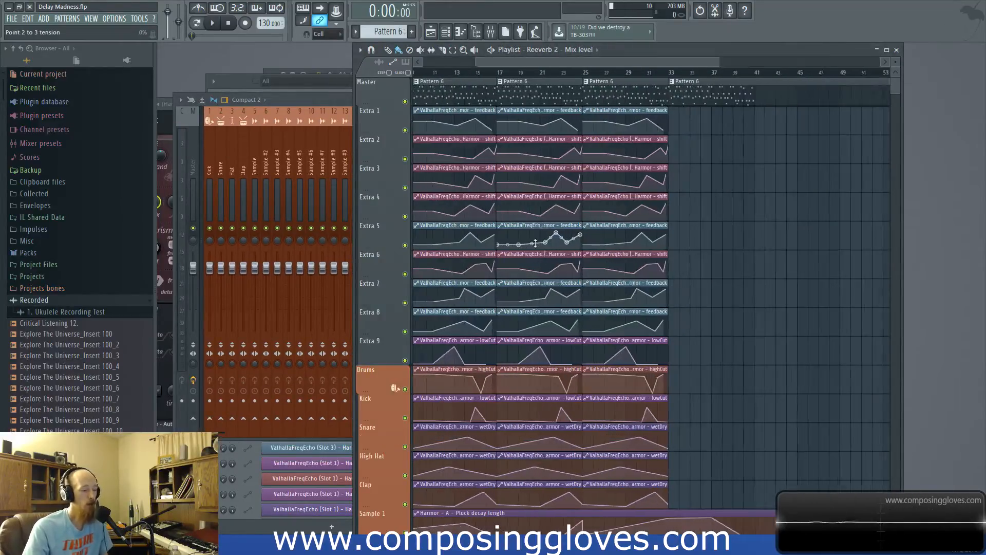
pyautogui.moveTo(774, 165); pyautogui.dragTo(409, 402)
pyautogui.scroll(-2, 828, 285)
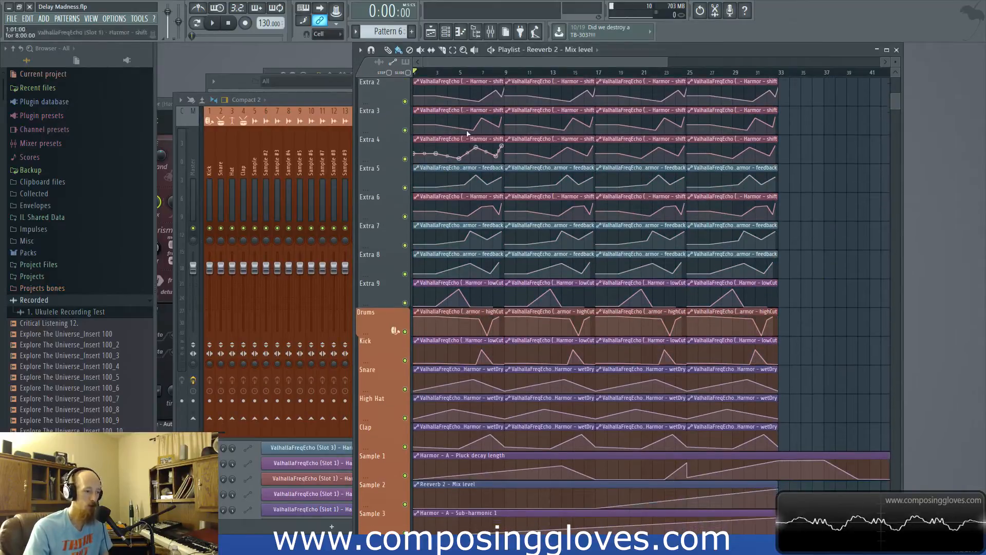
# - Open the first ValhallaFreqEcho on the Harmor track to view its settings, then close it
pyautogui.click(322, 97)
pyautogui.click(771, 131)
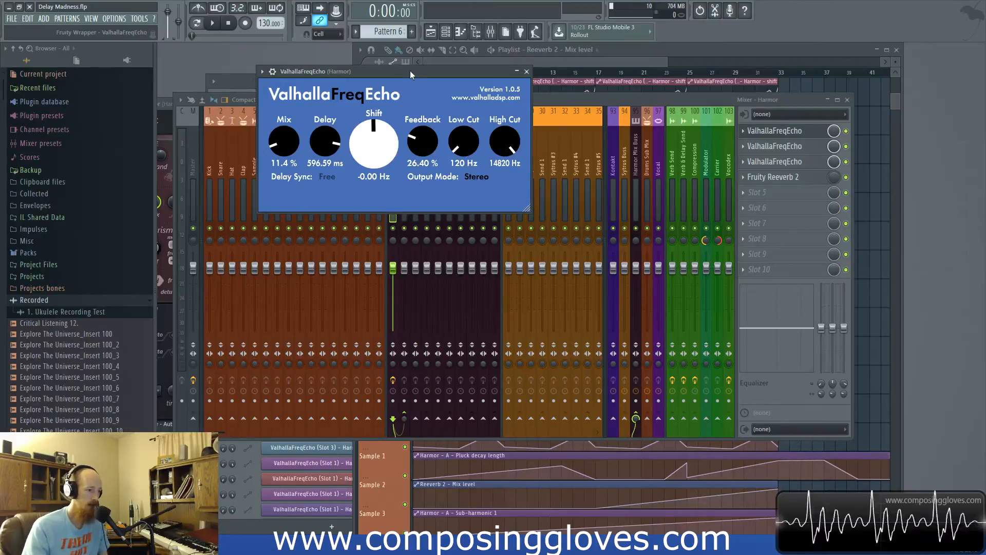
pyautogui.moveTo(410, 74); pyautogui.dragTo(465, 86)
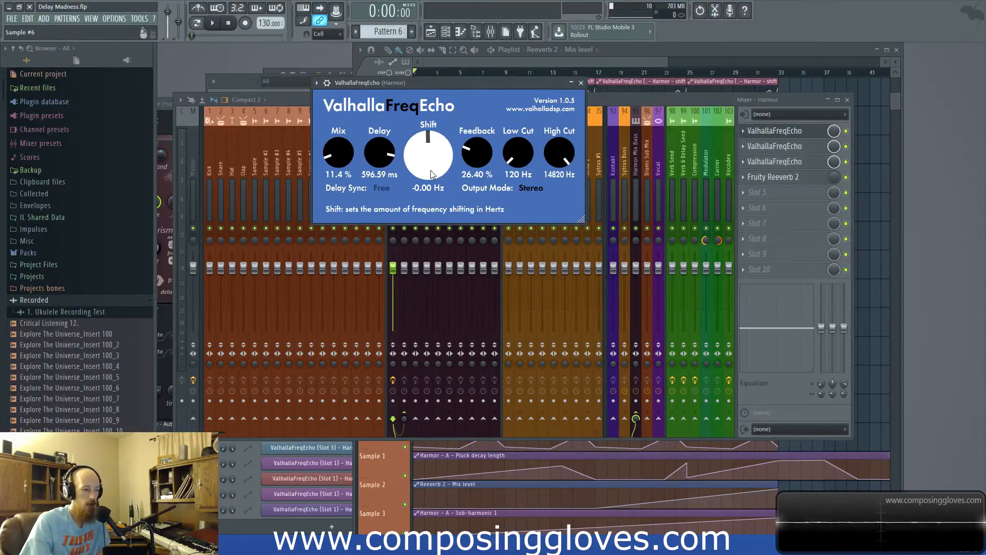
pyautogui.click(581, 83)
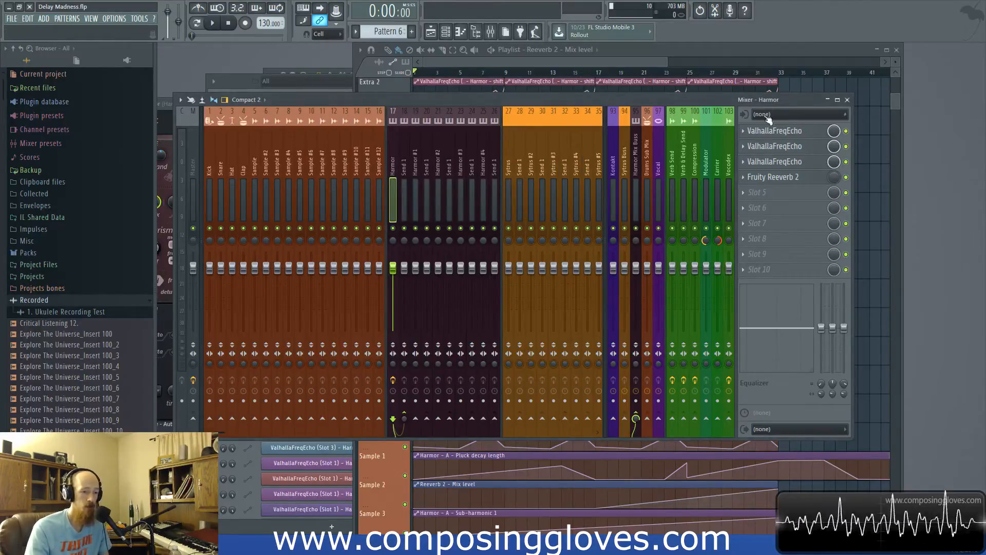
# - Load Edison on the Master mixer track and arm it to record on input
pyautogui.click(190, 162)
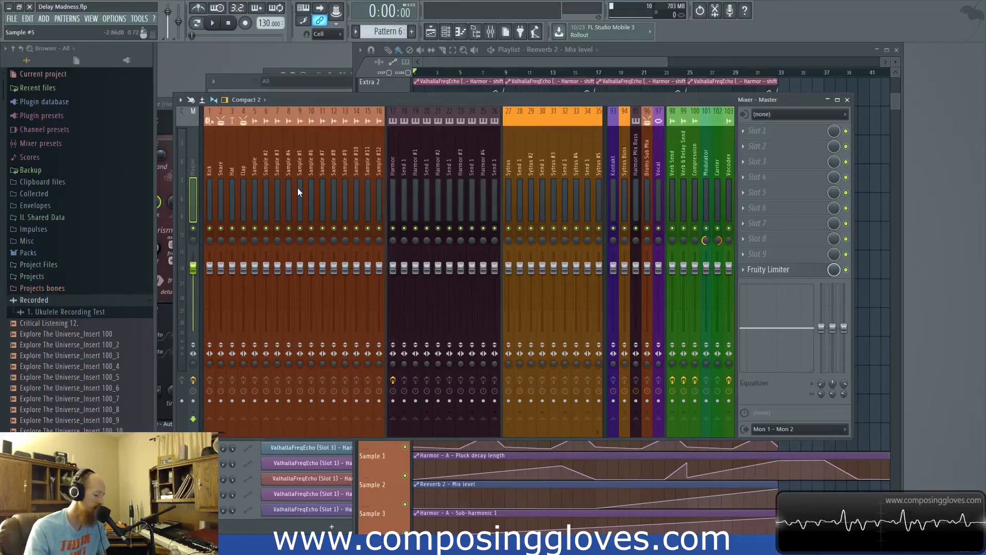
pyautogui.hotkey('ctrl', 'e')
pyautogui.moveTo(335, 113); pyautogui.dragTo(306, 119)
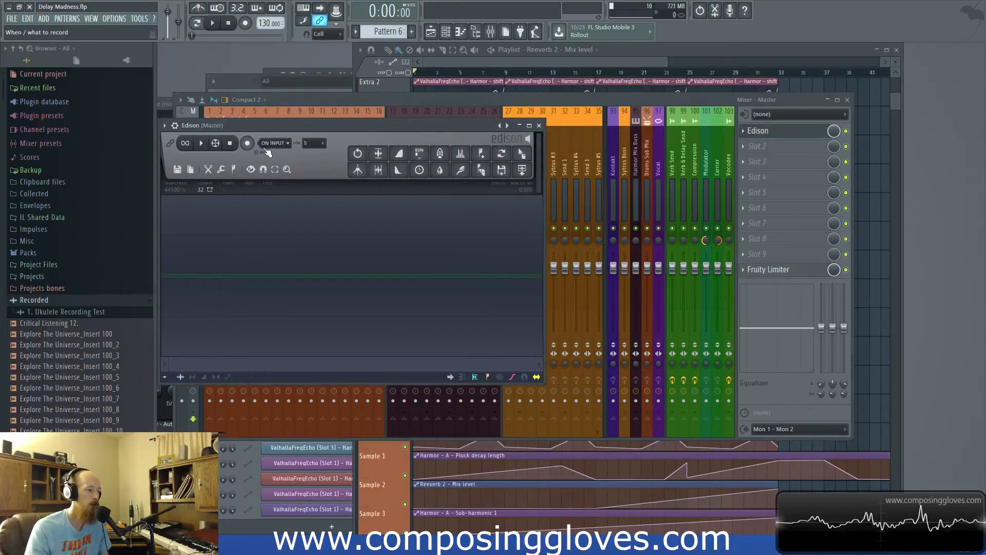
pyautogui.click(247, 144)
pyautogui.moveTo(333, 125); pyautogui.dragTo(329, 138)
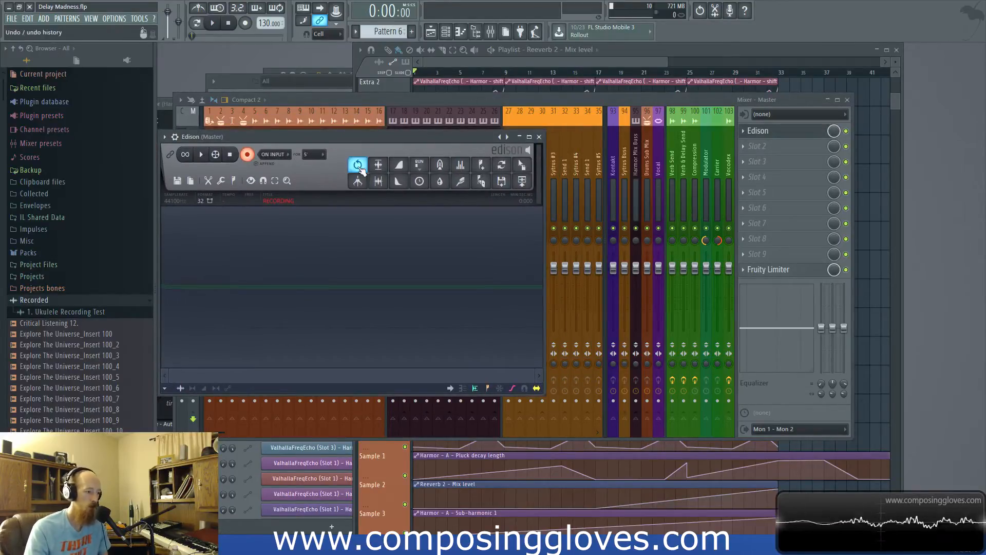
# - Move the playhead to about bar 7 and view the first ValhallaFreqEcho on the Harmor track
pyautogui.click(551, 66)
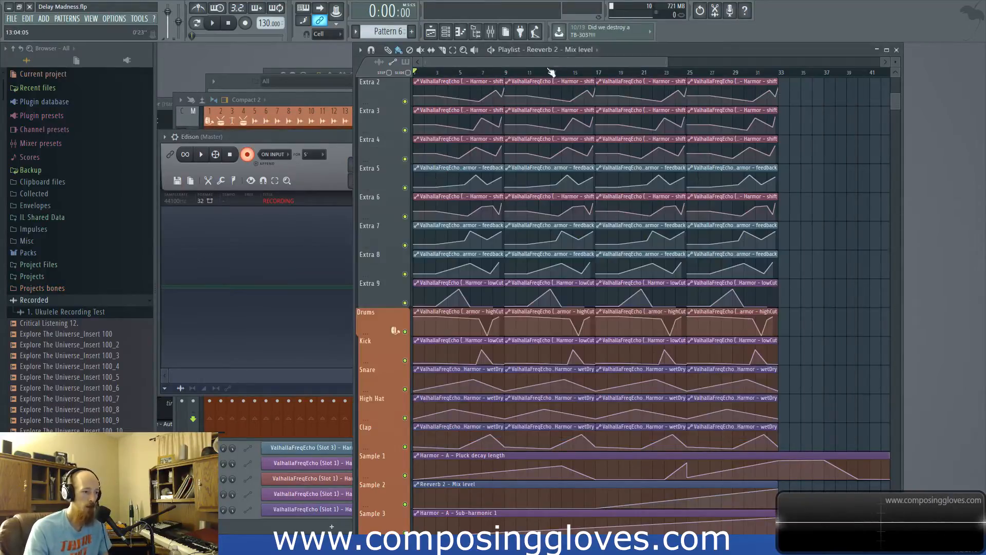
pyautogui.moveTo(504, 74)
pyautogui.mouseDown()
pyautogui.moveTo(580, 75)
pyautogui.moveTo(491, 70)
pyautogui.mouseUp()
pyautogui.click(491, 33)
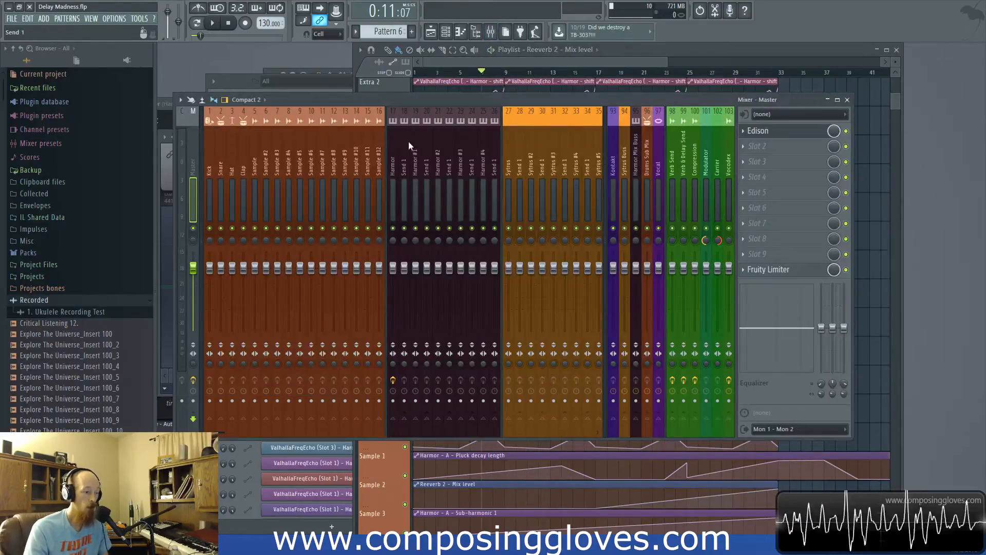
pyautogui.click(396, 164)
pyautogui.click(791, 137)
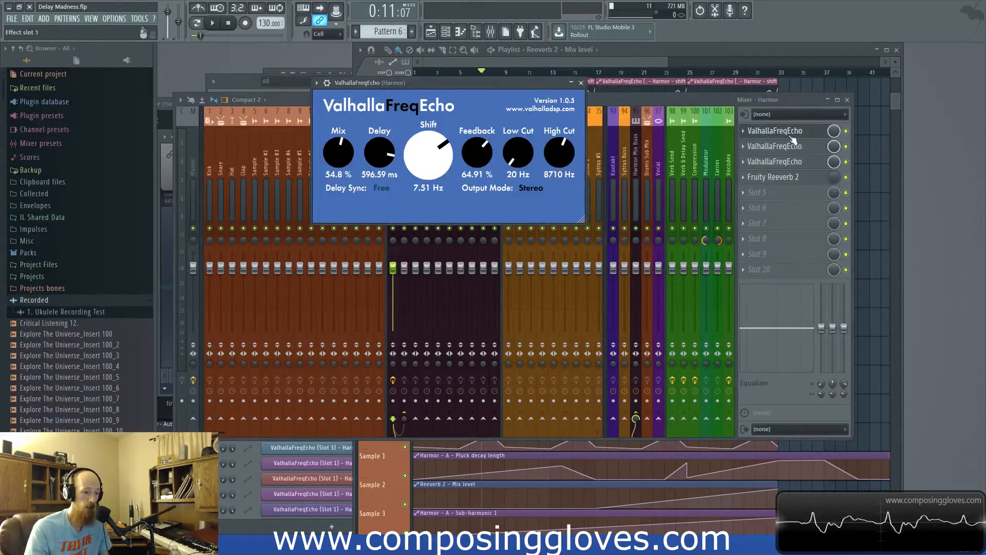
pyautogui.moveTo(404, 87); pyautogui.dragTo(438, 94)
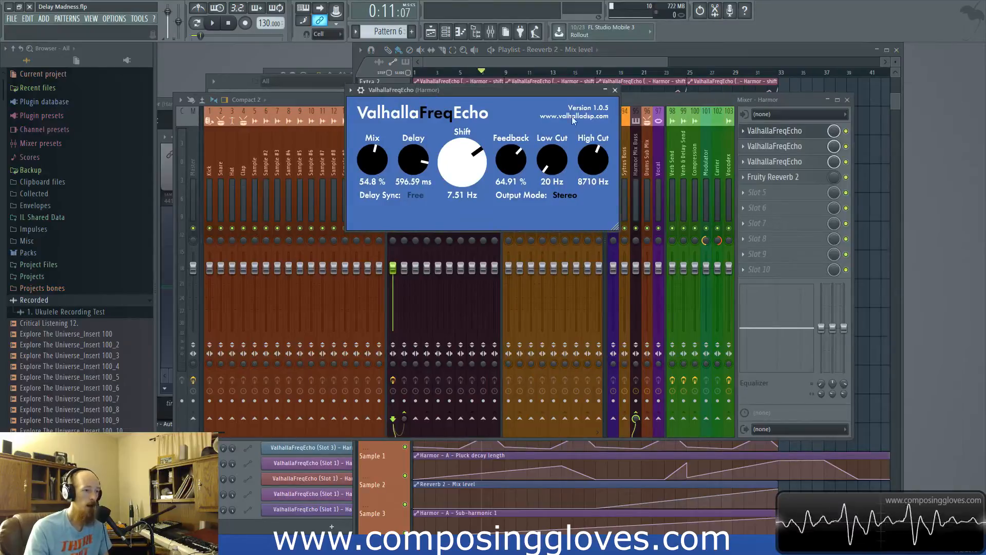
# - Scrub the playhead to about bar 11 with the delay window open, and set the global snap to (none)
pyautogui.click(352, 92)
pyautogui.click(351, 91)
pyautogui.moveTo(485, 73); pyautogui.dragTo(535, 72)
pyautogui.press('space')
pyautogui.press('space')
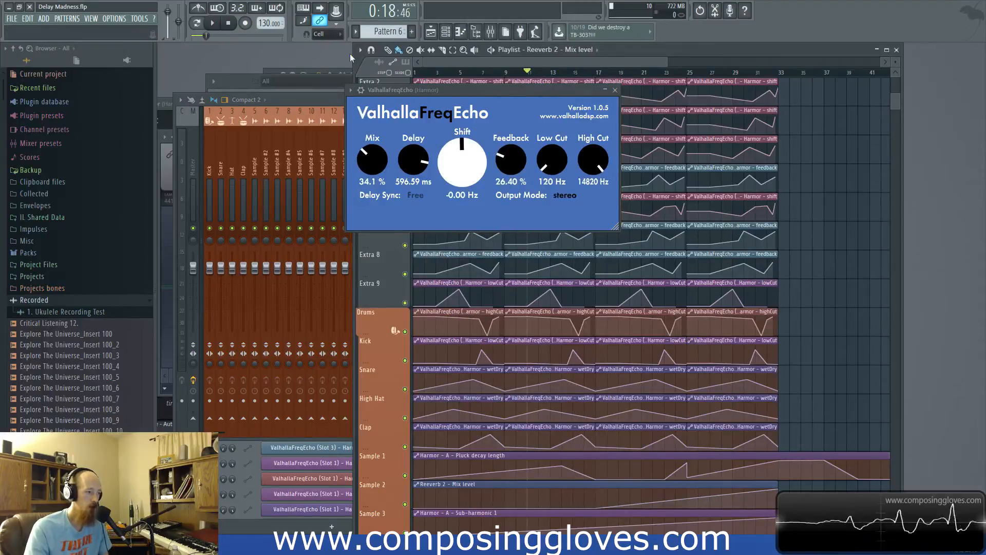
pyautogui.click(307, 37)
pyautogui.press('space')
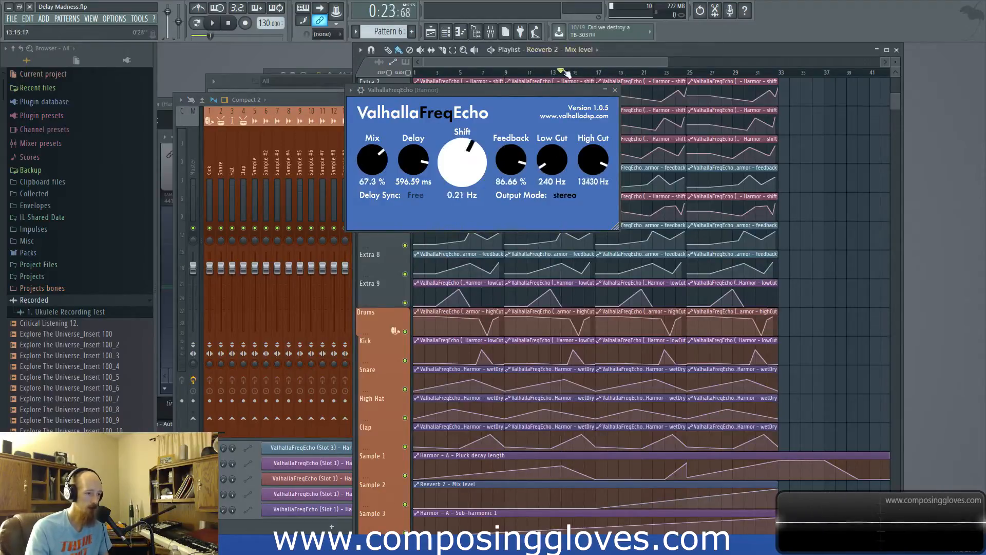
# - Scrub the playhead to about bars 7 and 30 to watch the automated delay settings, then return it to the song start
pyautogui.click(437, 73)
pyautogui.moveTo(438, 75)
pyautogui.mouseDown()
pyautogui.moveTo(620, 74)
pyautogui.moveTo(471, 75)
pyautogui.moveTo(596, 75)
pyautogui.moveTo(482, 89)
pyautogui.mouseUp()
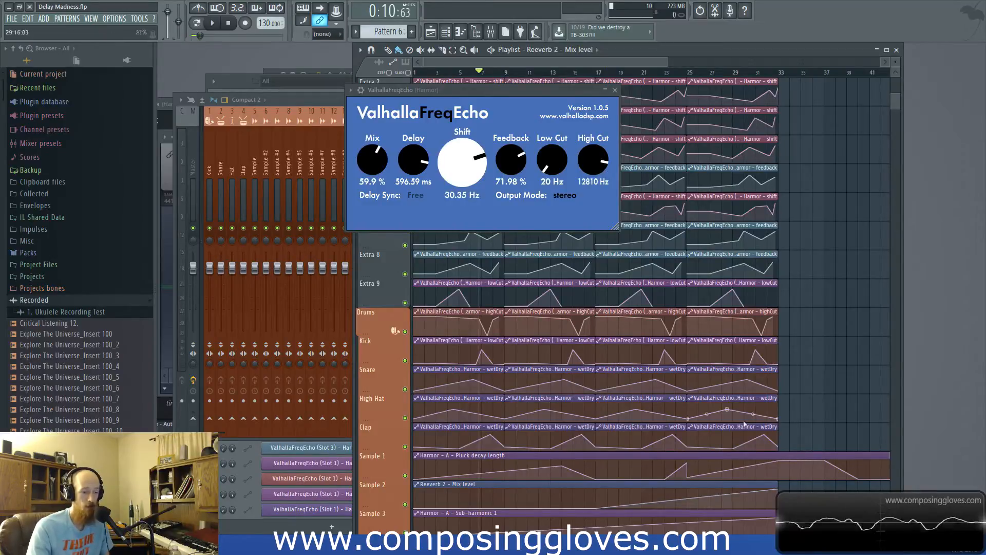
pyautogui.click(444, 68)
pyautogui.moveTo(444, 68); pyautogui.dragTo(726, 83)
pyautogui.scroll(-5, 666, 377)
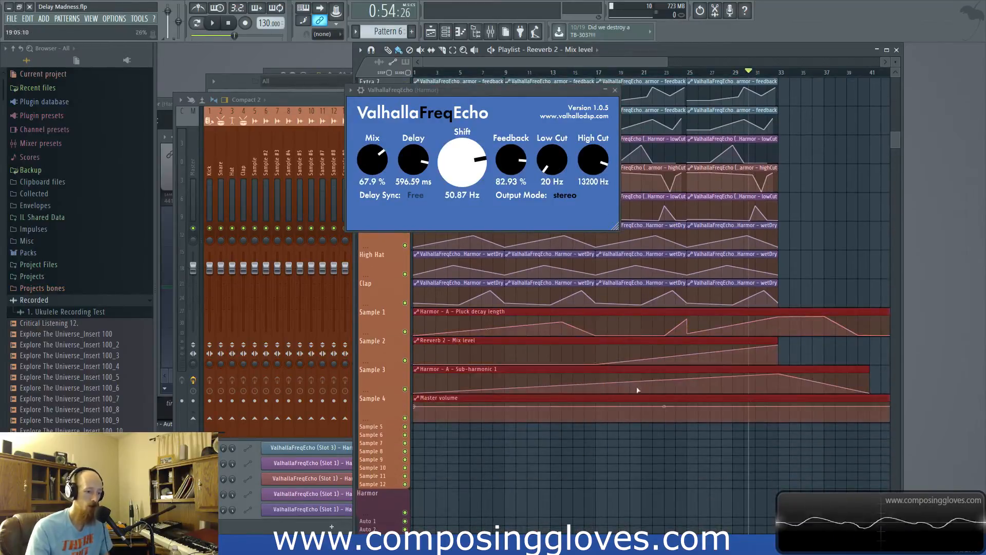
pyautogui.scroll(7, 688, 134)
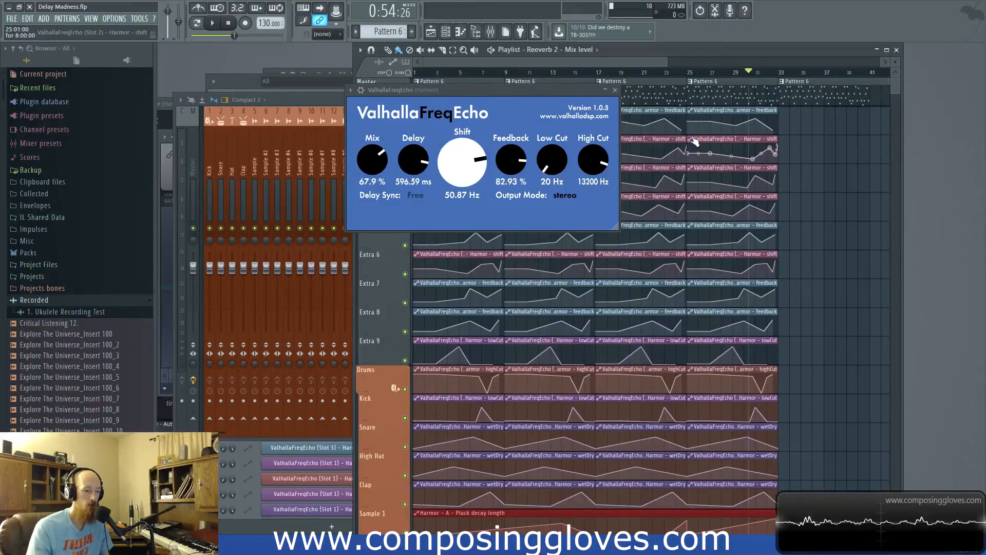
pyautogui.click(739, 75)
pyautogui.moveTo(739, 75); pyautogui.dragTo(415, 73)
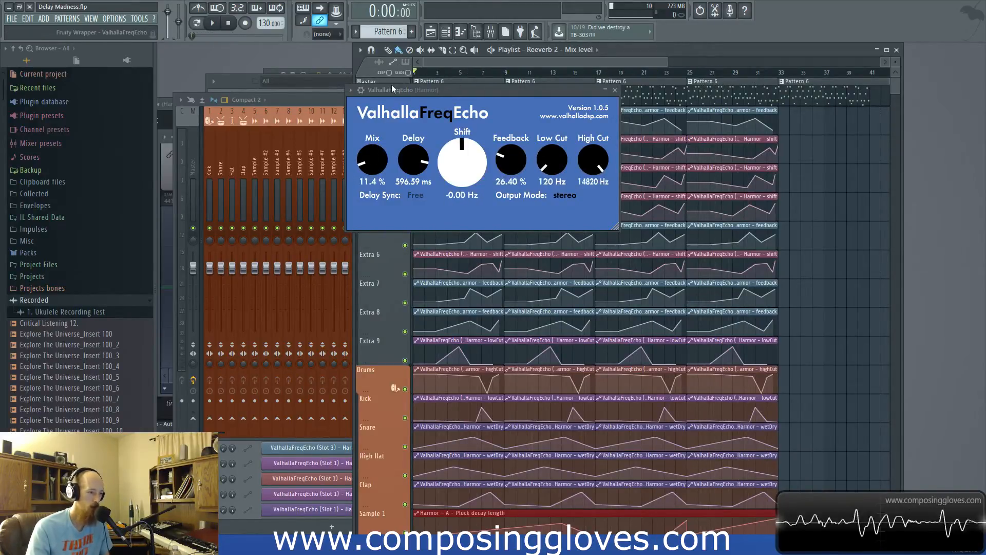
# - View the Harmor track's delay slots and Fruity Reeverb 2, then scrub the playhead to about bar 39 and back to the start
pyautogui.click(490, 32)
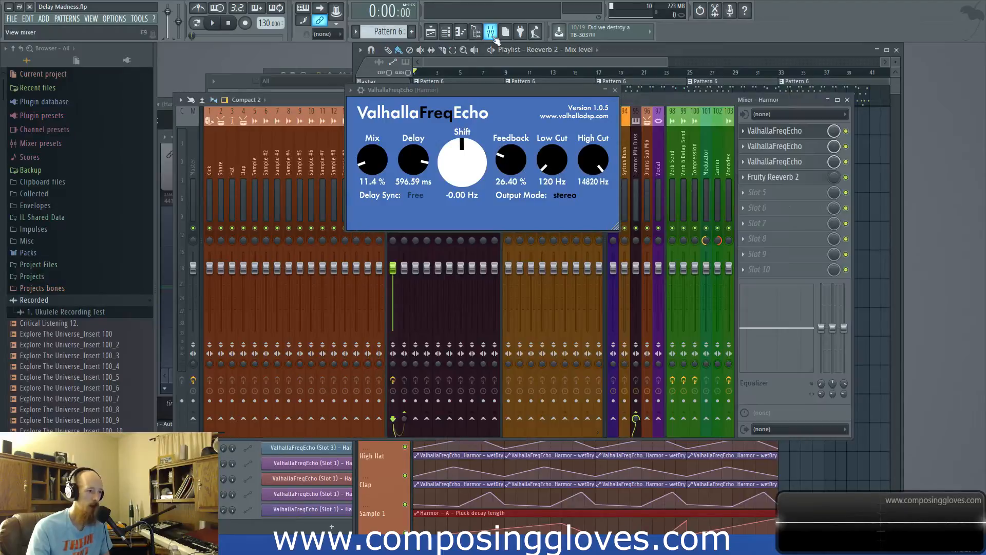
pyautogui.click(796, 147)
pyautogui.click(792, 166)
pyautogui.click(794, 162)
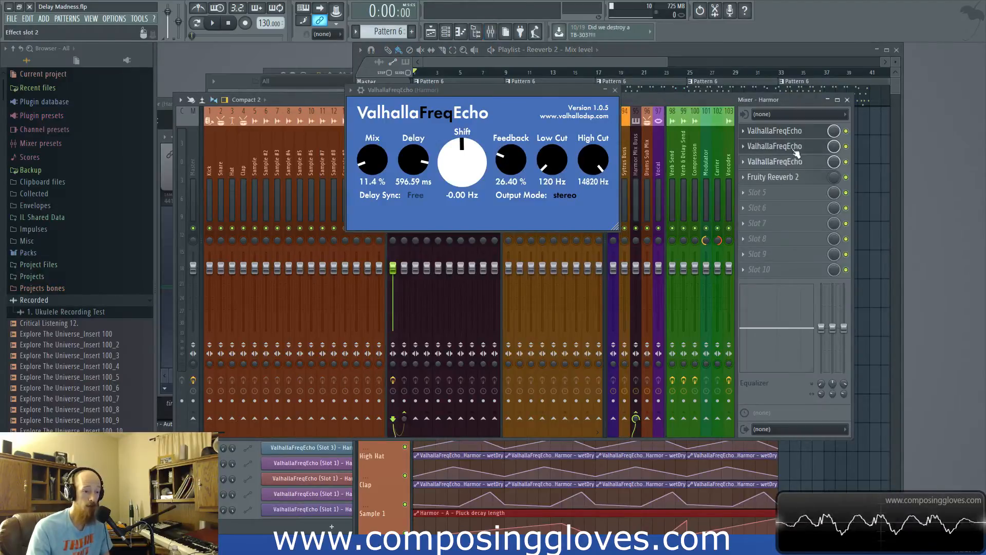
pyautogui.click(794, 133)
pyautogui.click(806, 175)
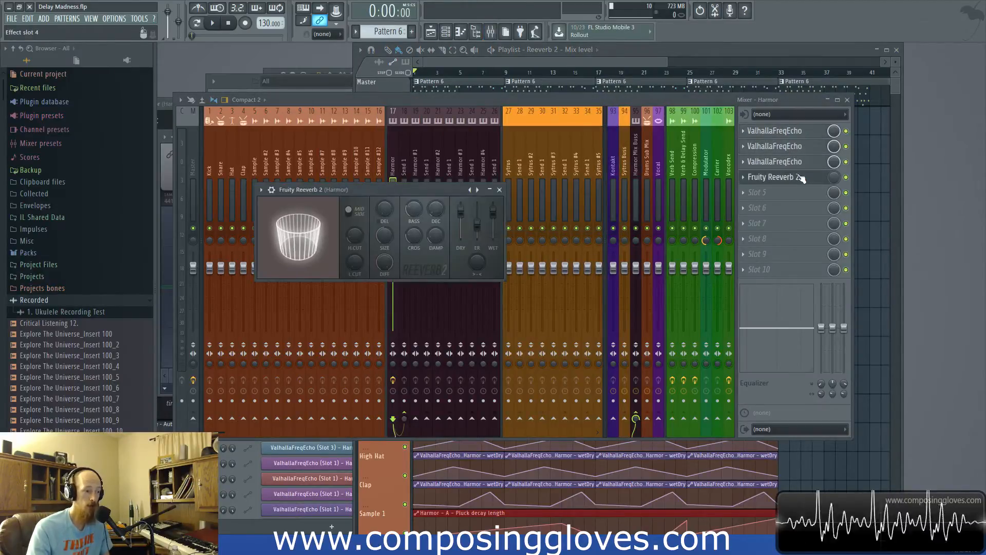
pyautogui.click(734, 73)
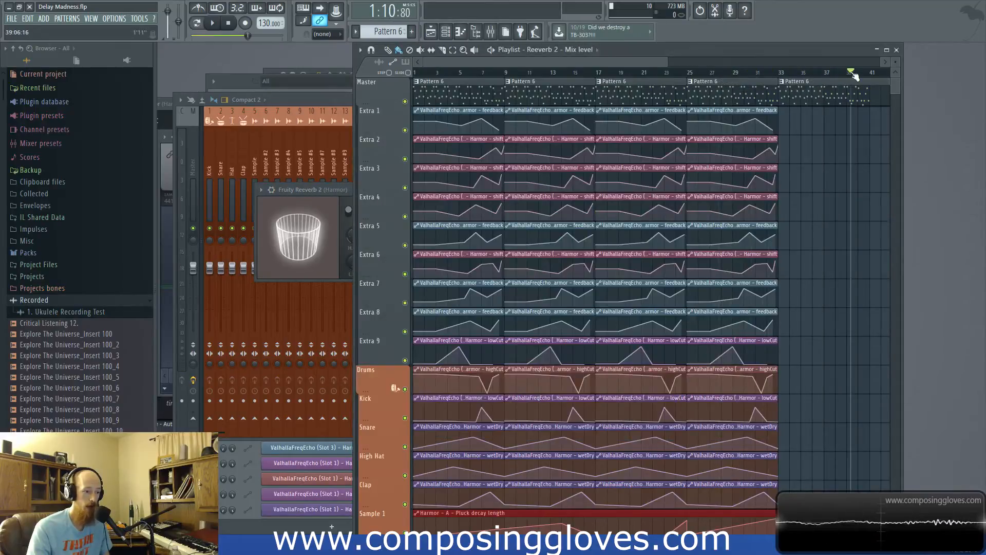
pyautogui.press('space')
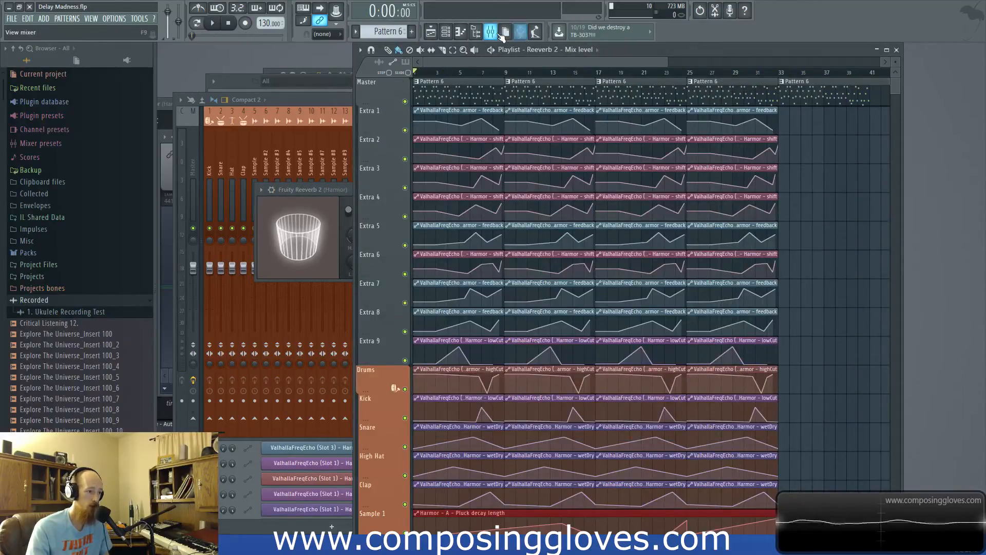
# - View the first ValhallaFreqEcho on the Harmor track and the options of its Shift control, then close the delay window
pyautogui.click(491, 32)
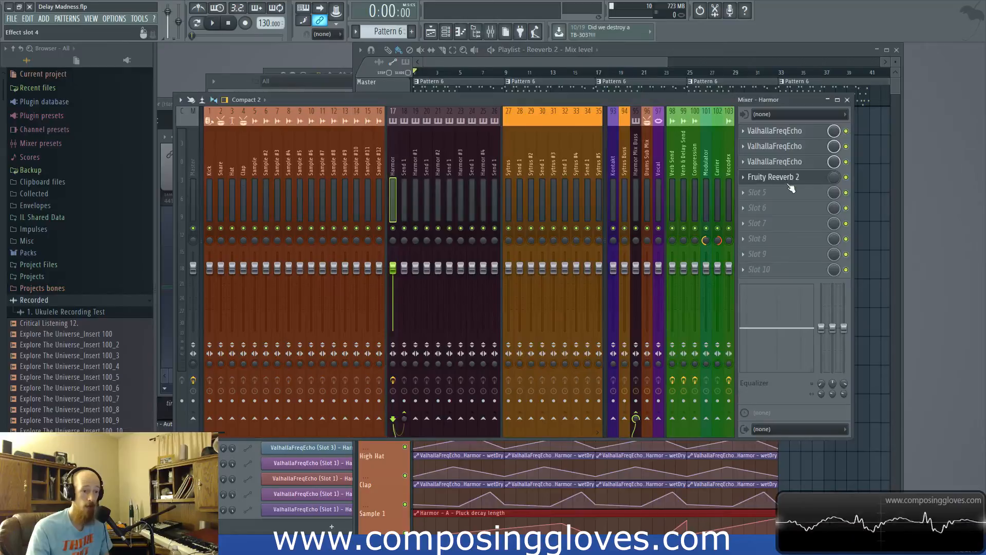
pyautogui.click(793, 132)
pyautogui.click(792, 132)
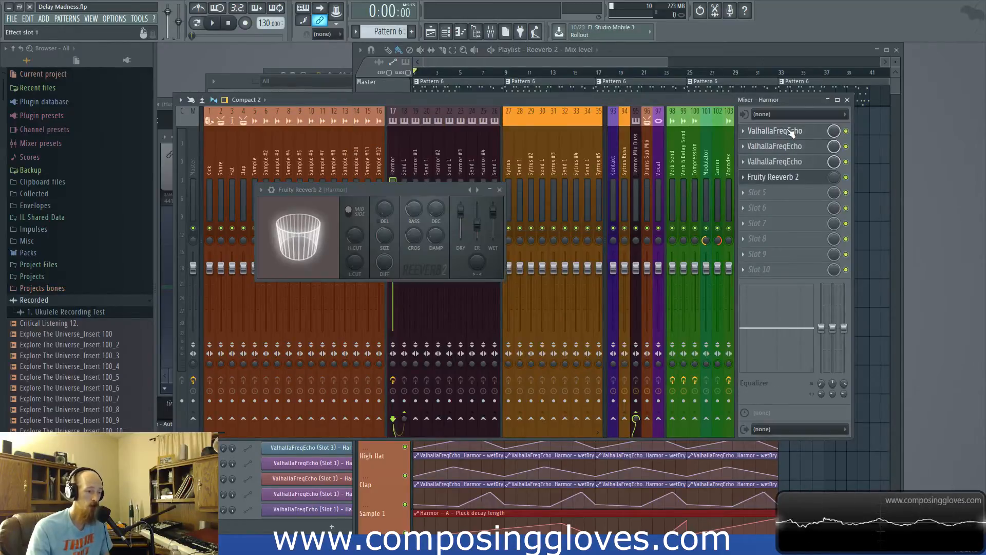
pyautogui.click(793, 131)
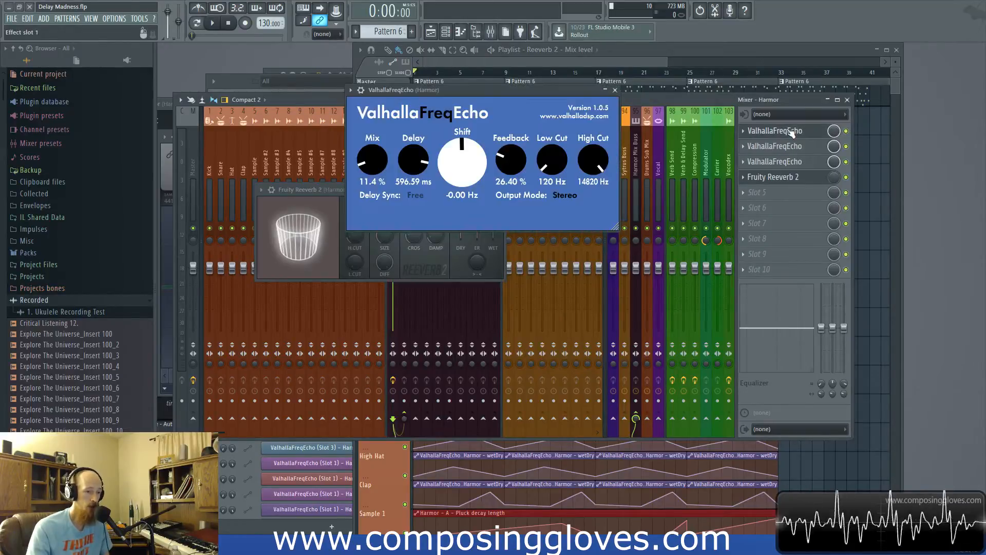
pyautogui.moveTo(528, 94); pyautogui.dragTo(516, 90)
pyautogui.rightClick(451, 154)
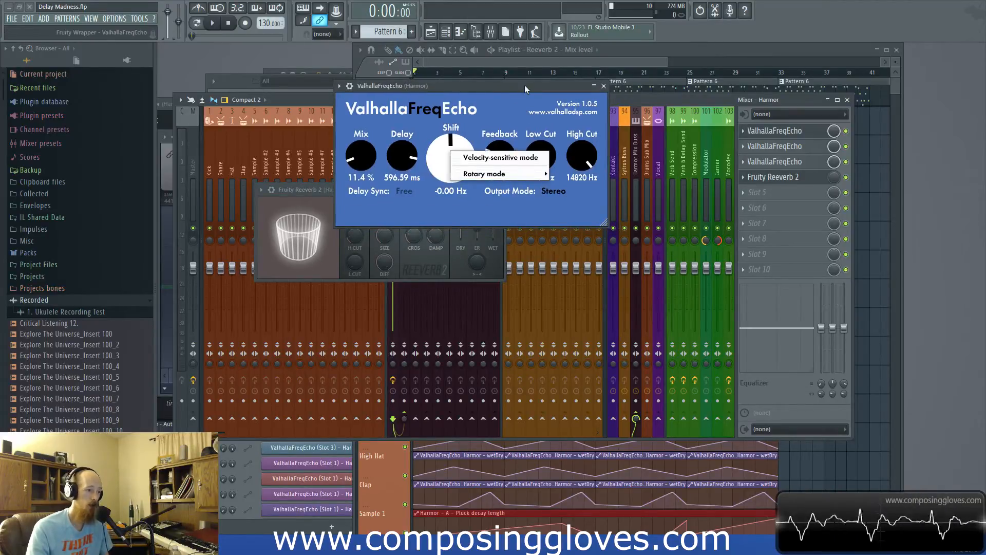
pyautogui.click(605, 87)
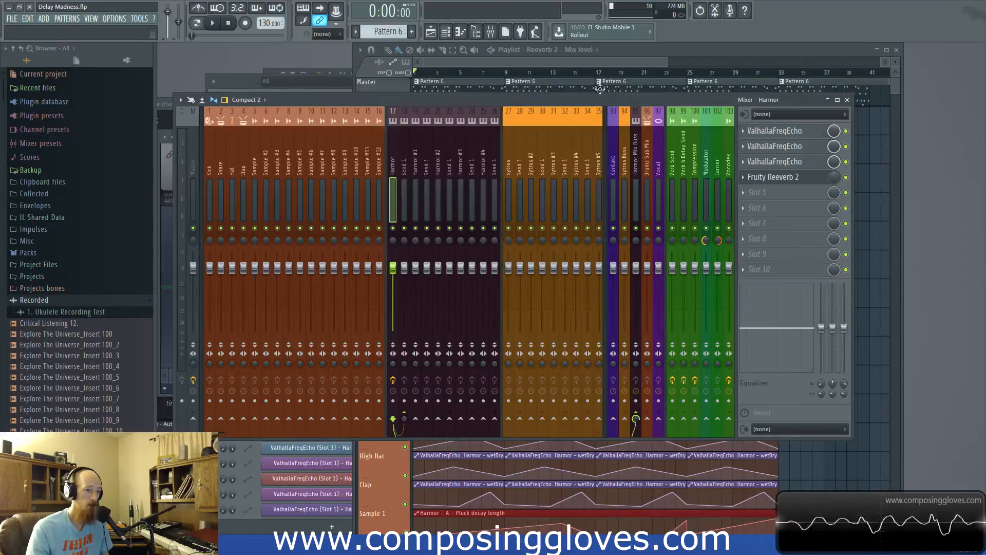
# - Show the lower automation clips in the playlist and clear the clip selection
pyautogui.click(611, 51)
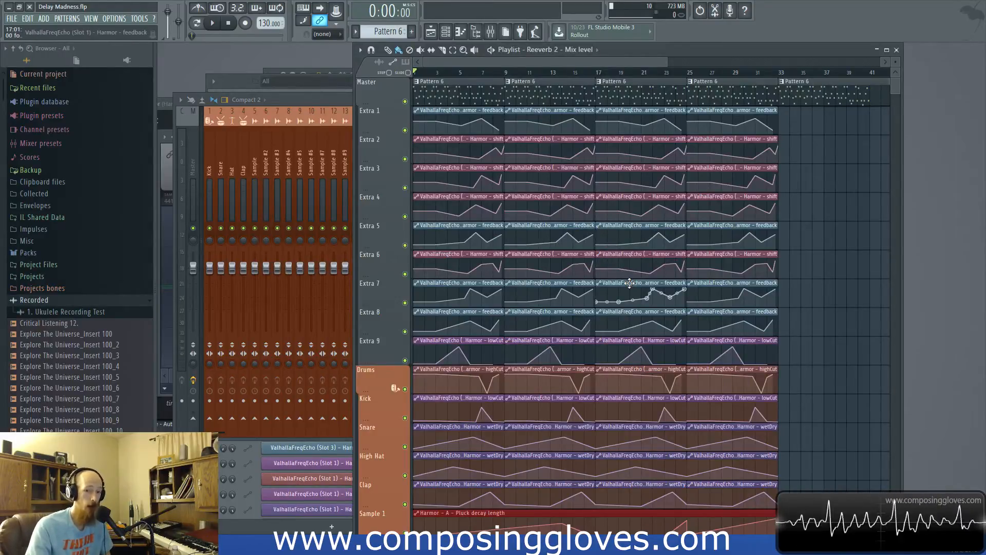
pyautogui.scroll(-4, 561, 279)
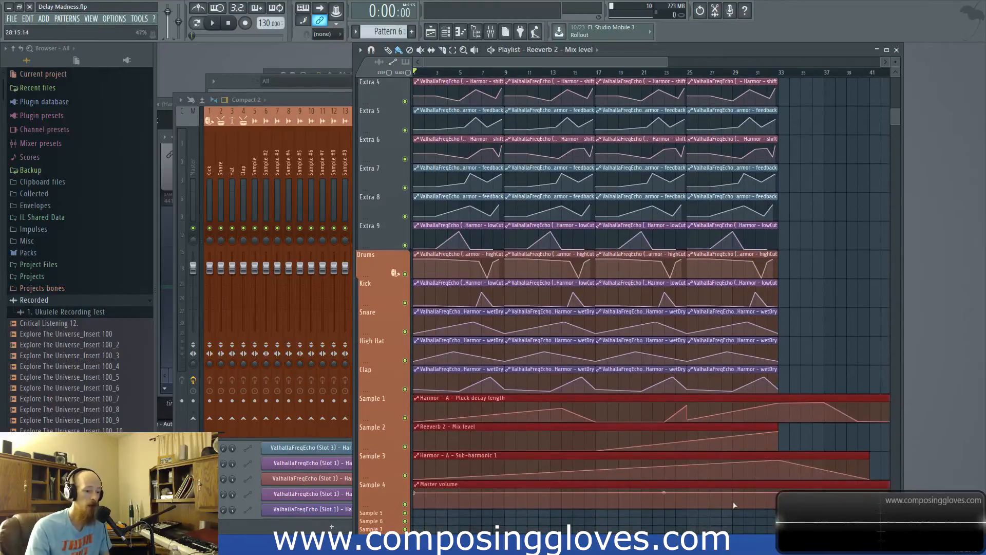
pyautogui.keyDown('ctrl'); pyautogui.click(780, 516); pyautogui.keyUp('ctrl')
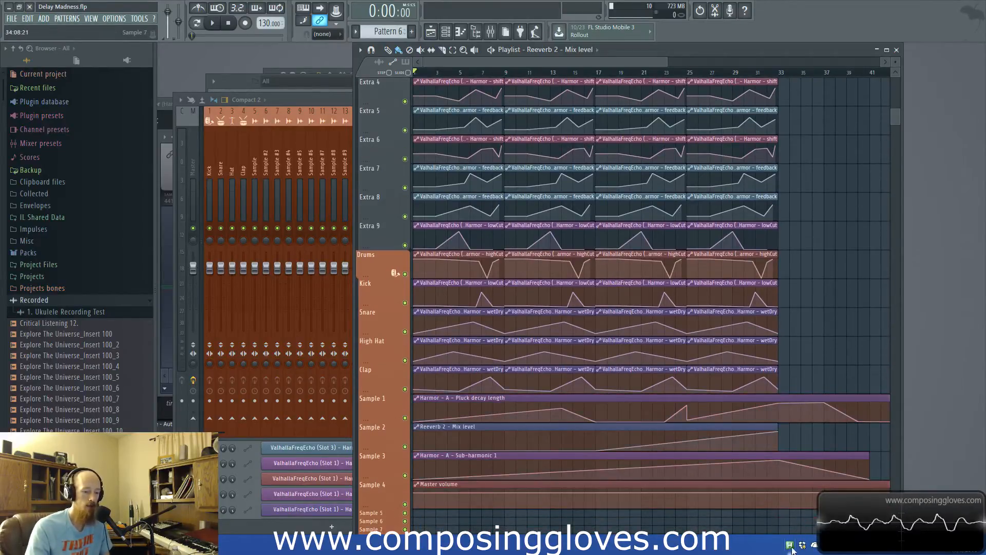
pyautogui.moveTo(810, 521); pyautogui.dragTo(781, 523)
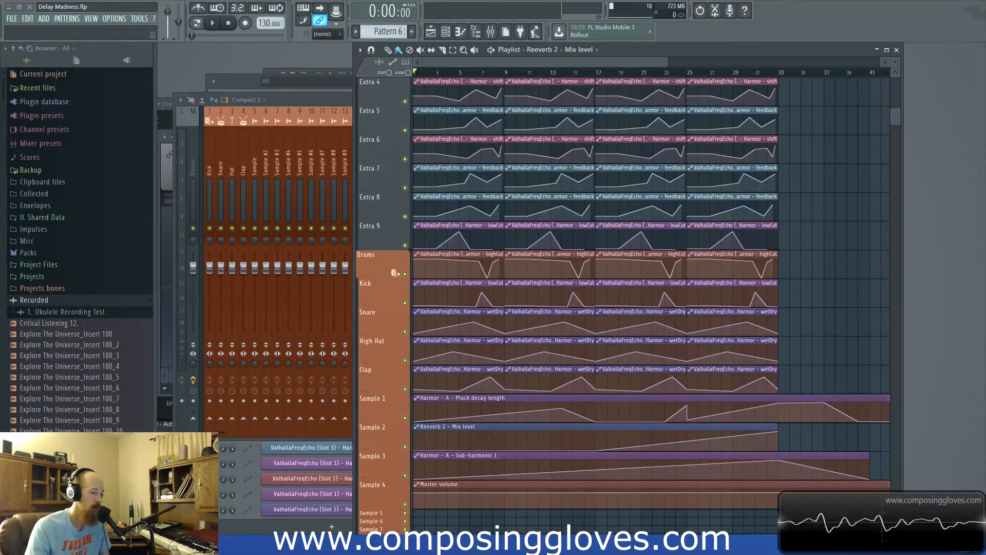
# - View the Keyboard Short Cuts folder in the file explorer and close it
pyautogui.moveTo(202, 544)
pyautogui.click(869, 522)
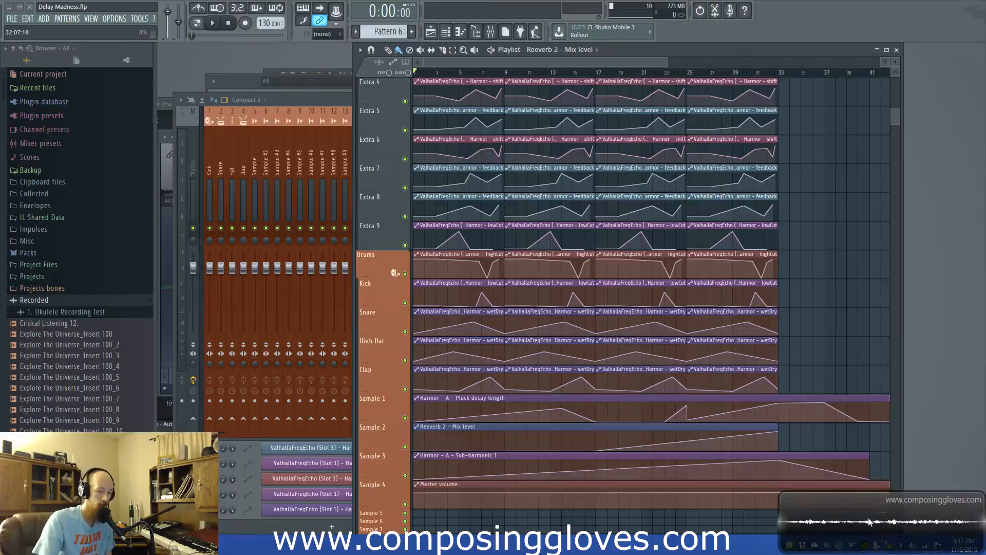
pyautogui.click(202, 545)
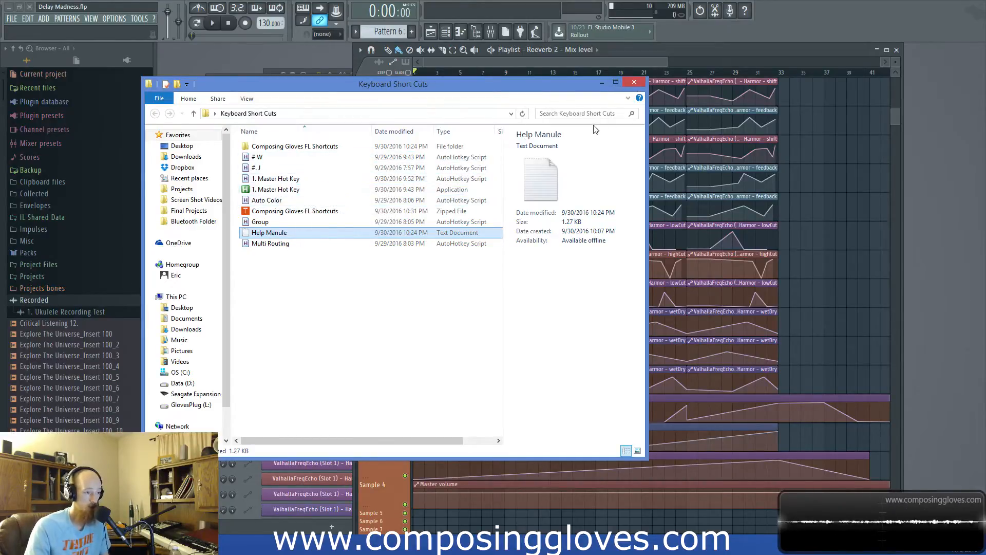
pyautogui.click(634, 82)
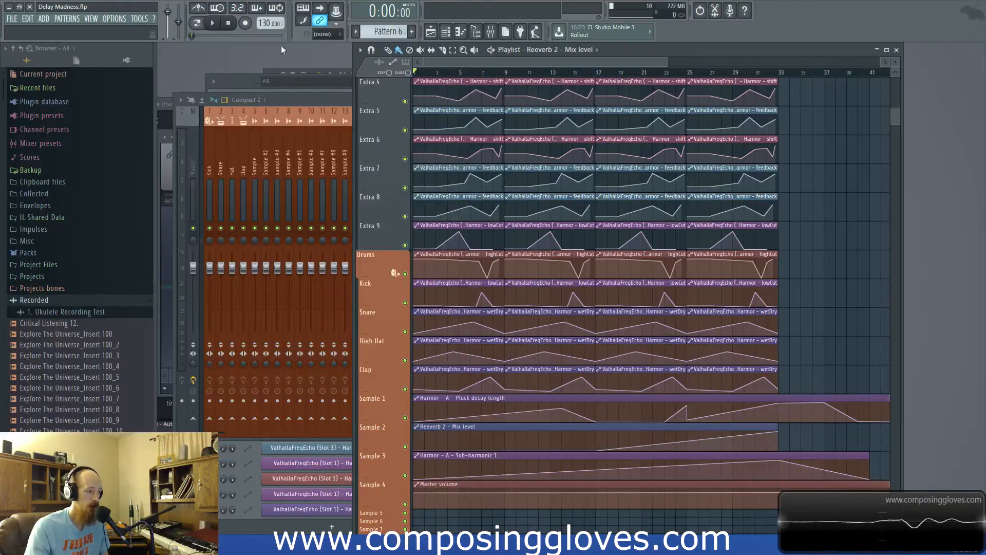
# - Set High Cut to 110 Hz on the Harmor track's third ValhallaFreqEcho and create an automation clip for it
pyautogui.press('F6')
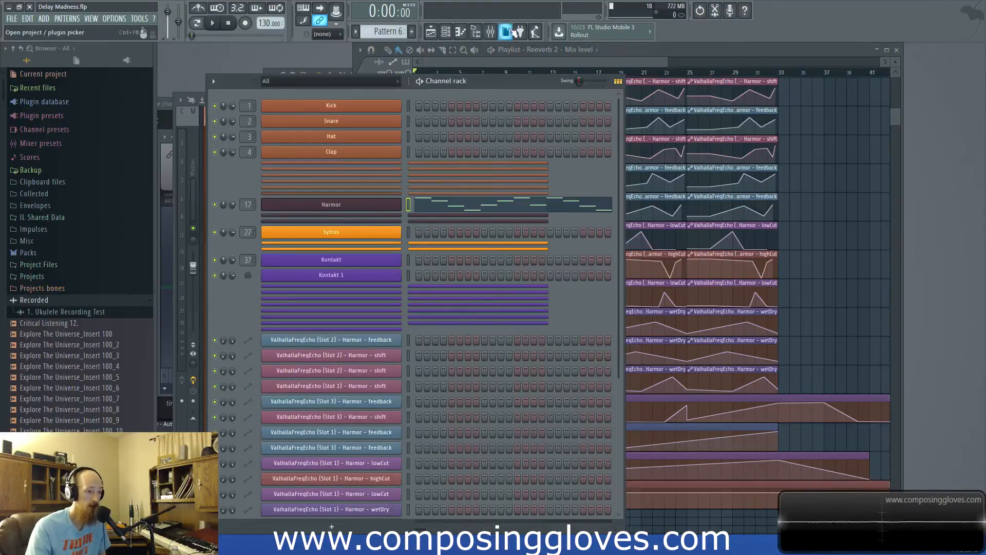
pyautogui.click(490, 32)
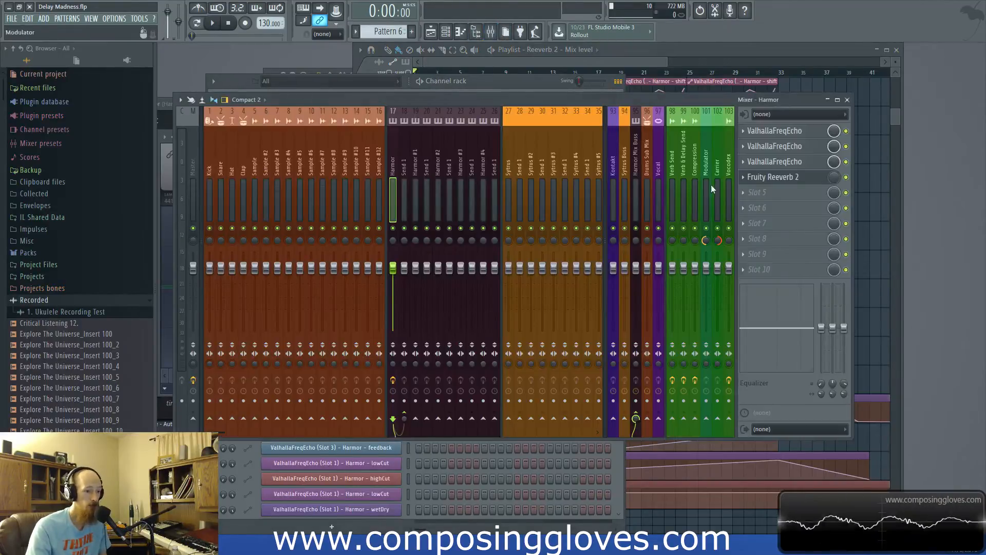
pyautogui.click(791, 163)
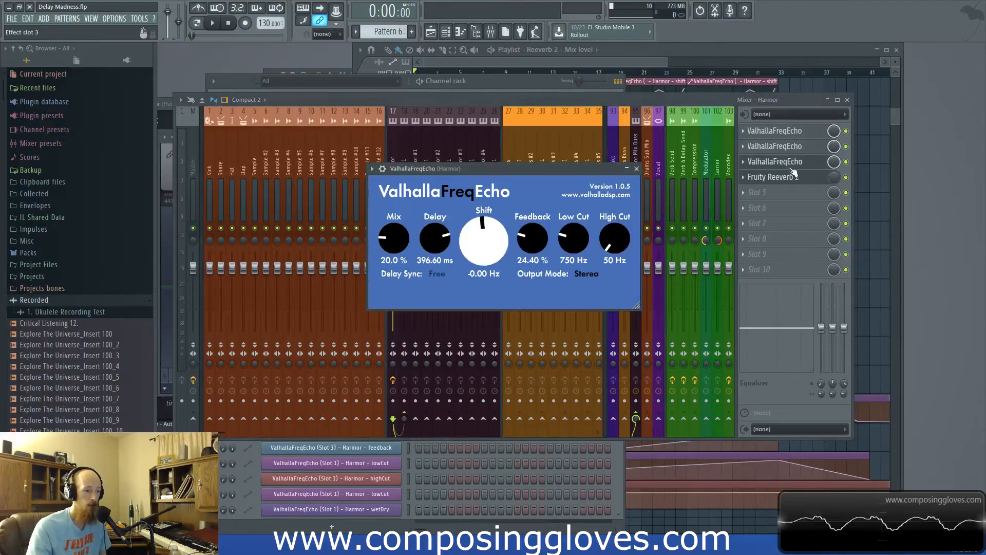
pyautogui.scroll(3, 615, 247)
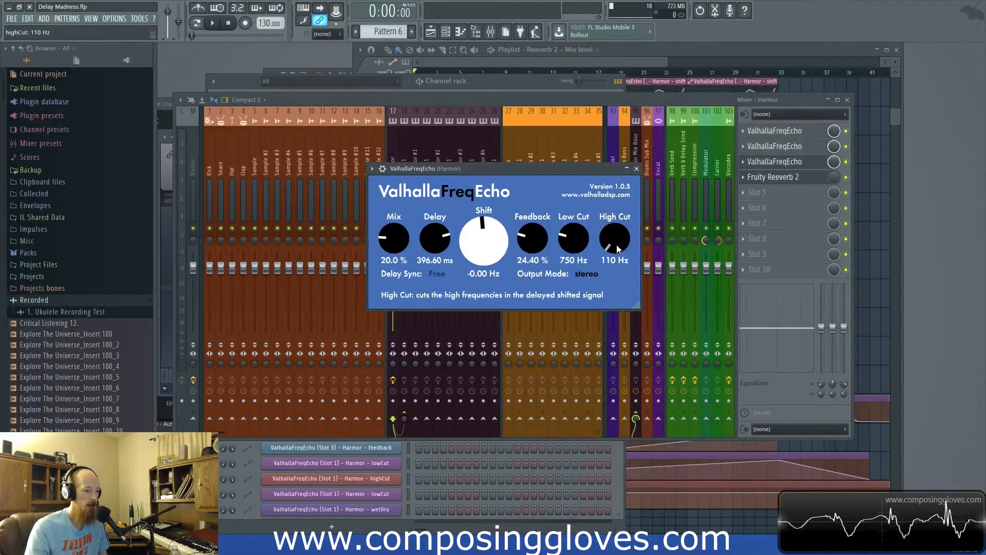
pyautogui.hotkey('alt', 't')
pyautogui.press('l')
pyautogui.press('c')
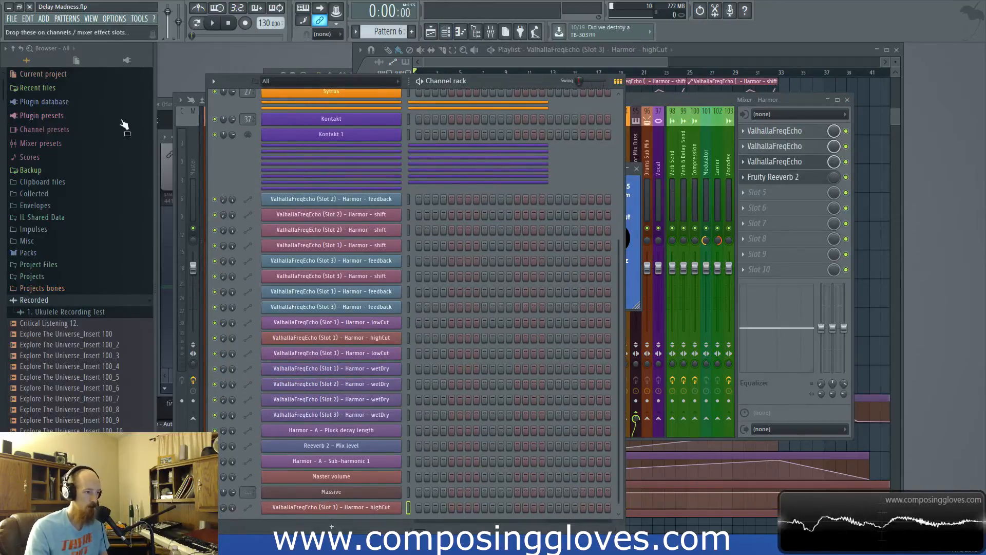
# - Enlarge the Sample 5 playlist track holding the Slot 3 highCut automation clip, and review the automation clips above it
pyautogui.click(594, 57)
pyautogui.scroll(5, 529, 293)
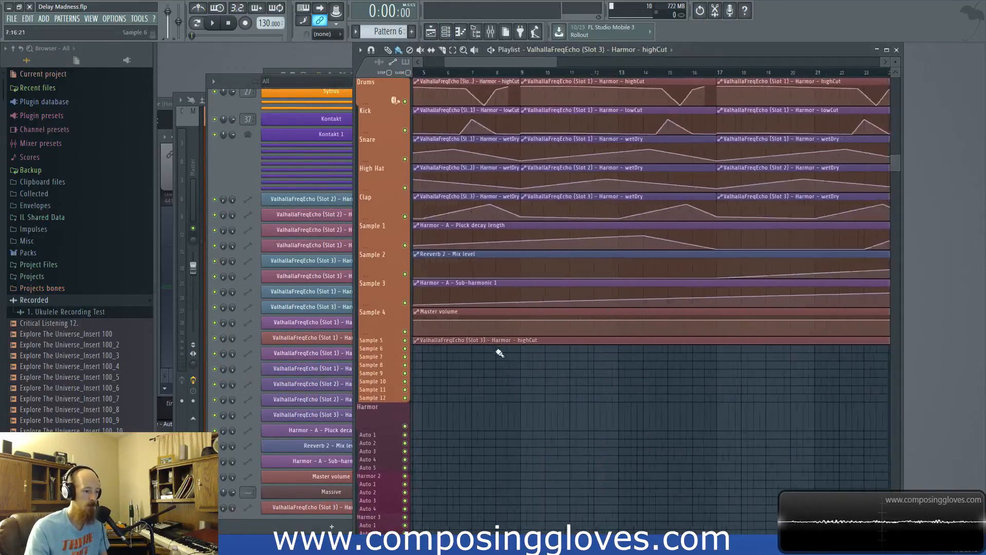
pyautogui.moveTo(390, 362); pyautogui.dragTo(391, 382)
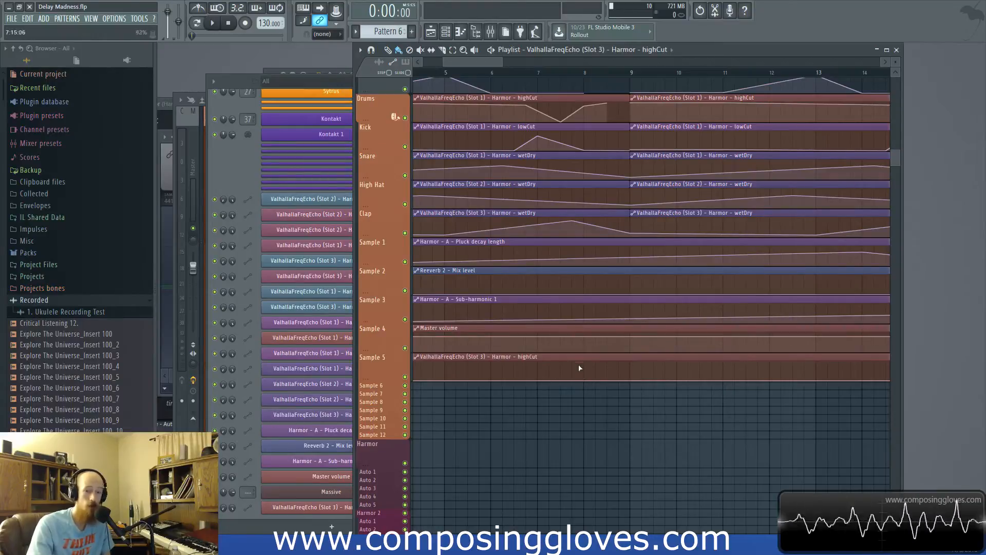
pyautogui.scroll(6, 581, 370)
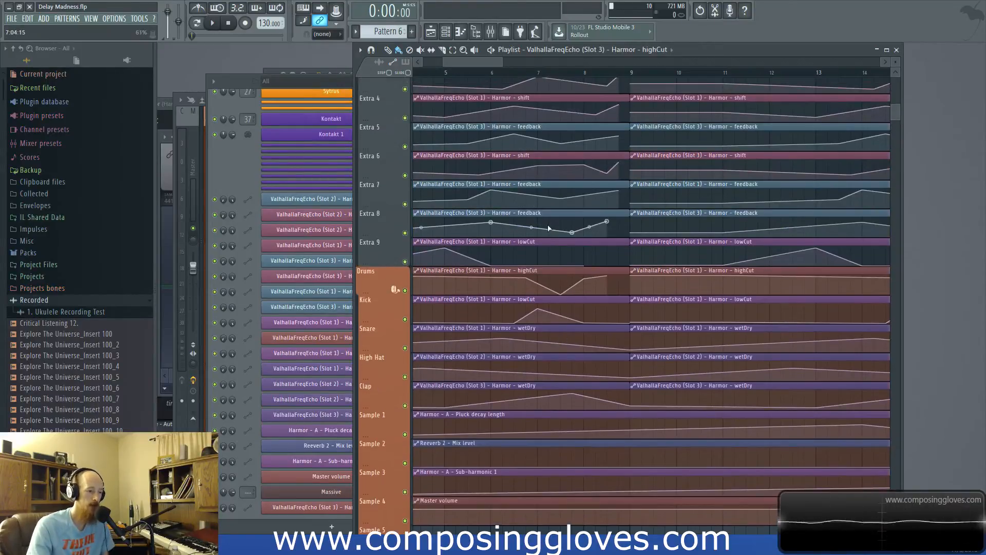
pyautogui.scroll(-5, 549, 229)
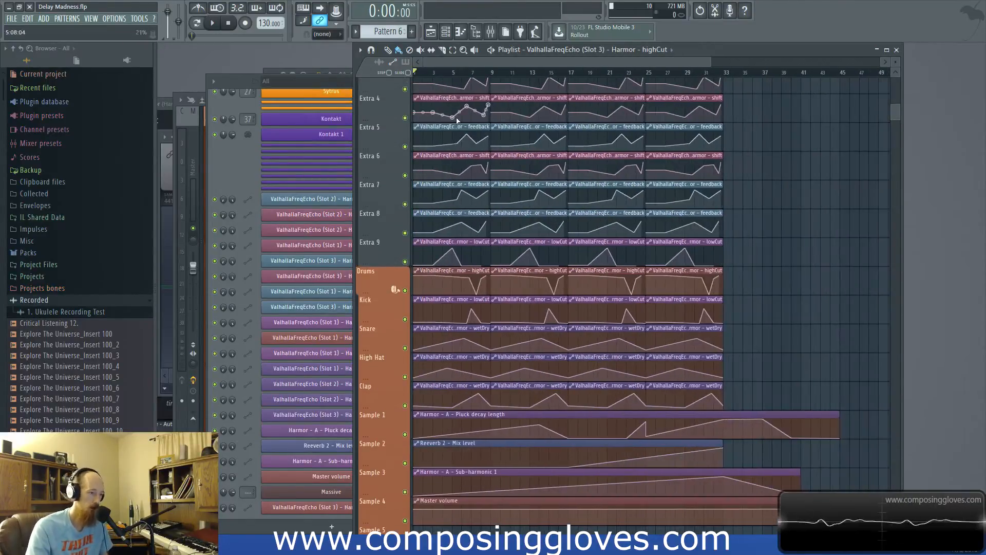
pyautogui.scroll(3, 457, 120)
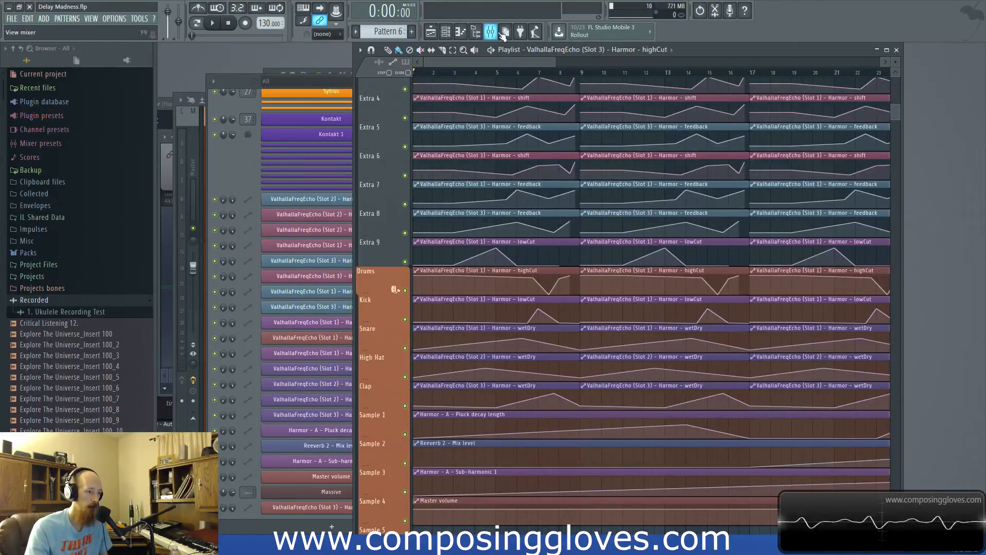
# - View the third ValhallaFreqEcho's settings on the Harmor track and close its window
pyautogui.click(498, 31)
pyautogui.click(796, 164)
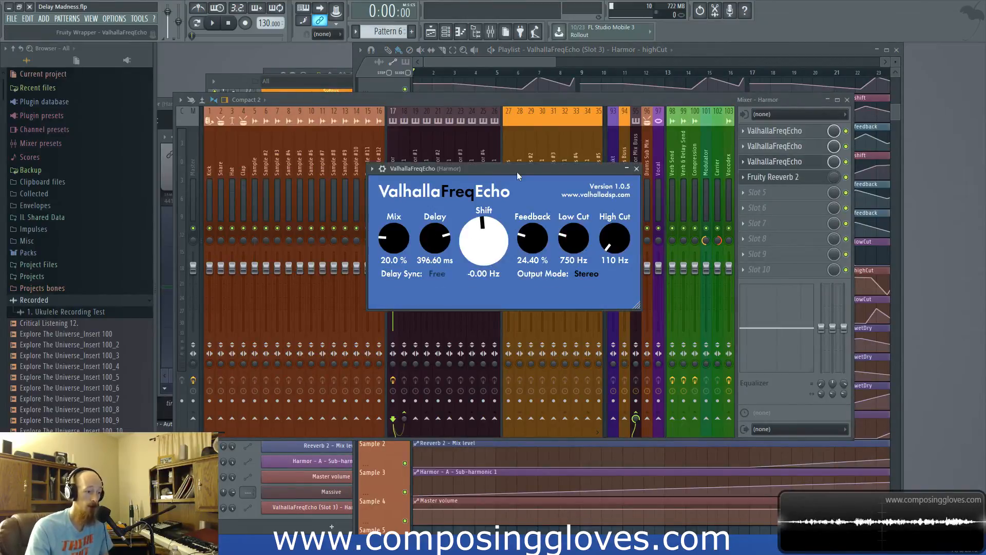
pyautogui.moveTo(517, 172); pyautogui.dragTo(480, 164)
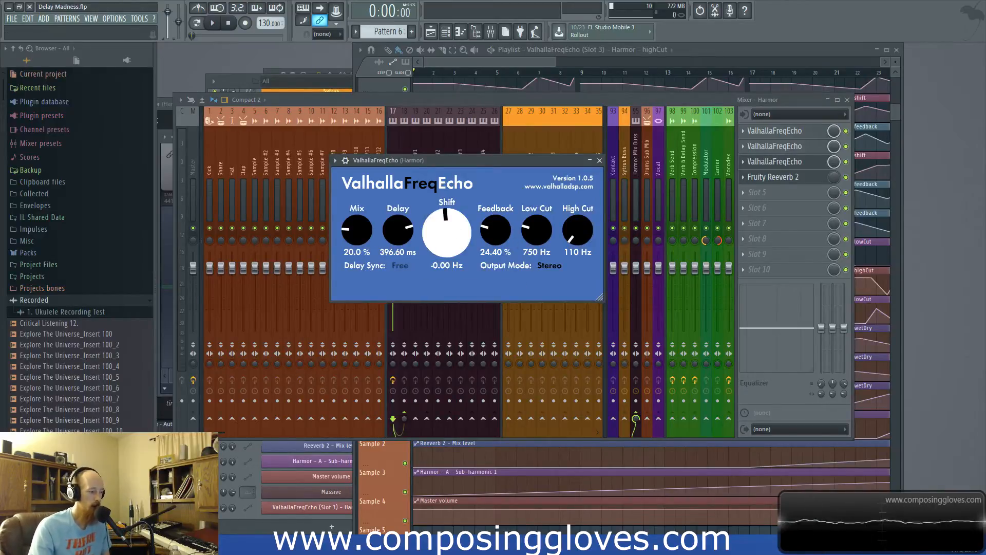
pyautogui.moveTo(535, 163); pyautogui.dragTo(519, 164)
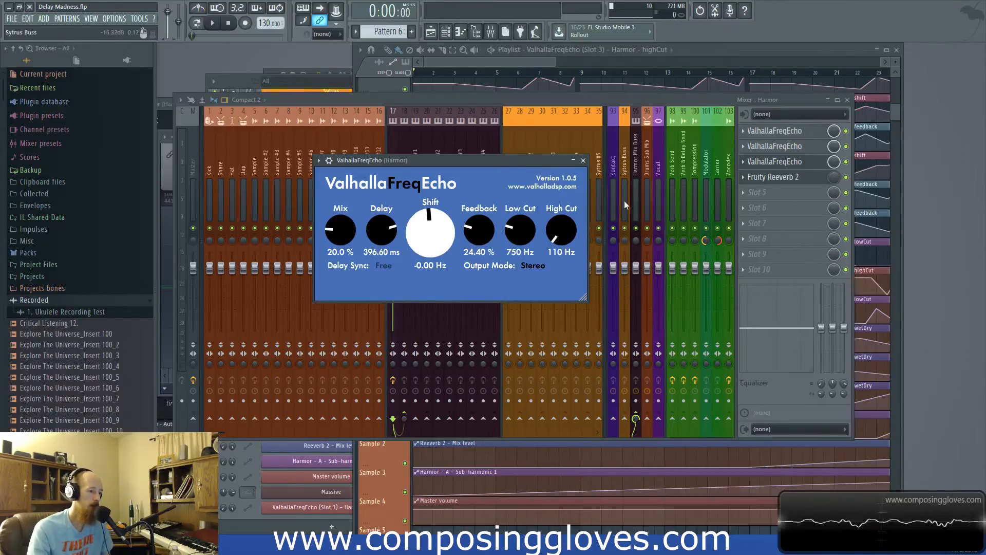
pyautogui.click(584, 160)
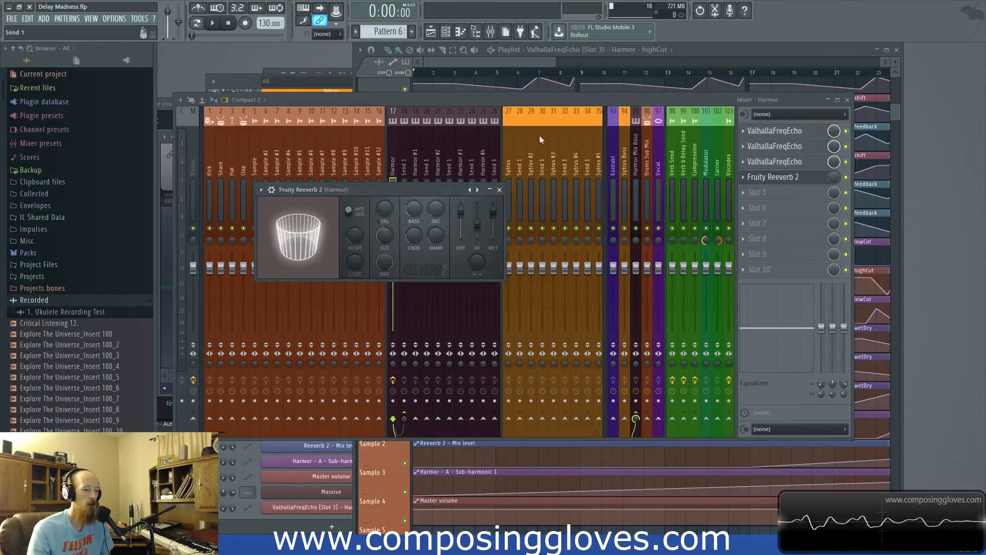
# - Examine the delay automation clips across the whole playlist, and move the playhead to about bar 22
pyautogui.click(517, 63)
pyautogui.scroll(3, 527, 81)
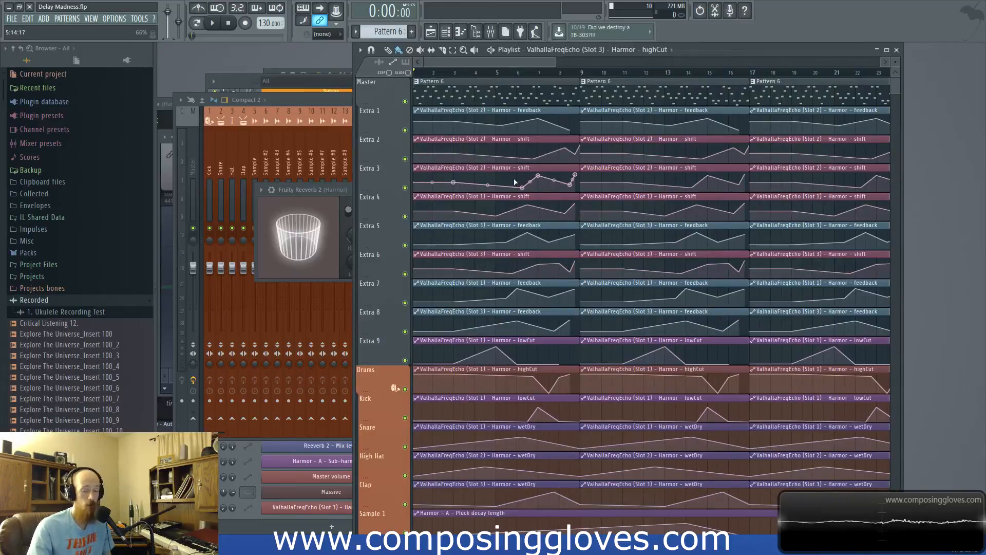
pyautogui.scroll(-1, 516, 187)
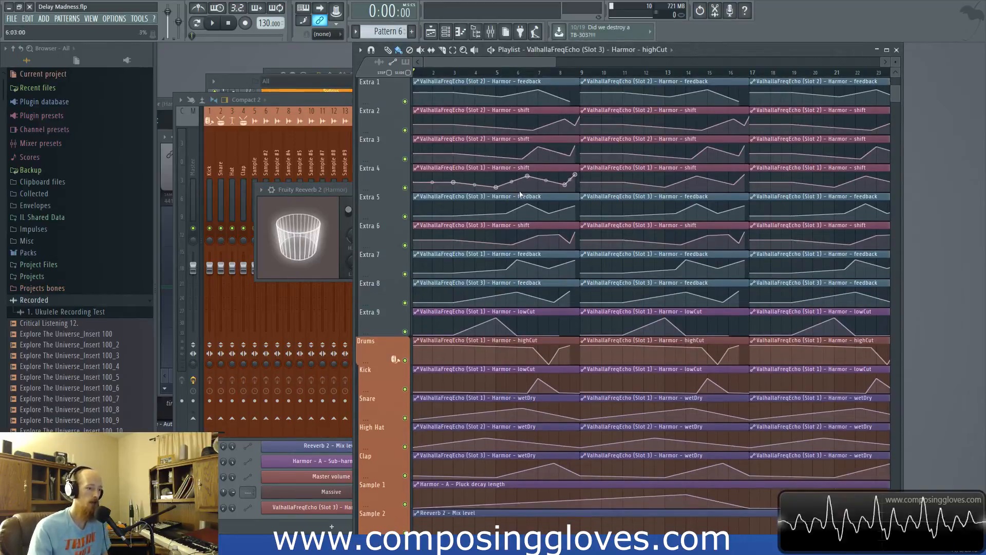
pyautogui.scroll(-3, 519, 194)
pyautogui.scroll(-2, 519, 195)
pyautogui.scroll(1, 503, 359)
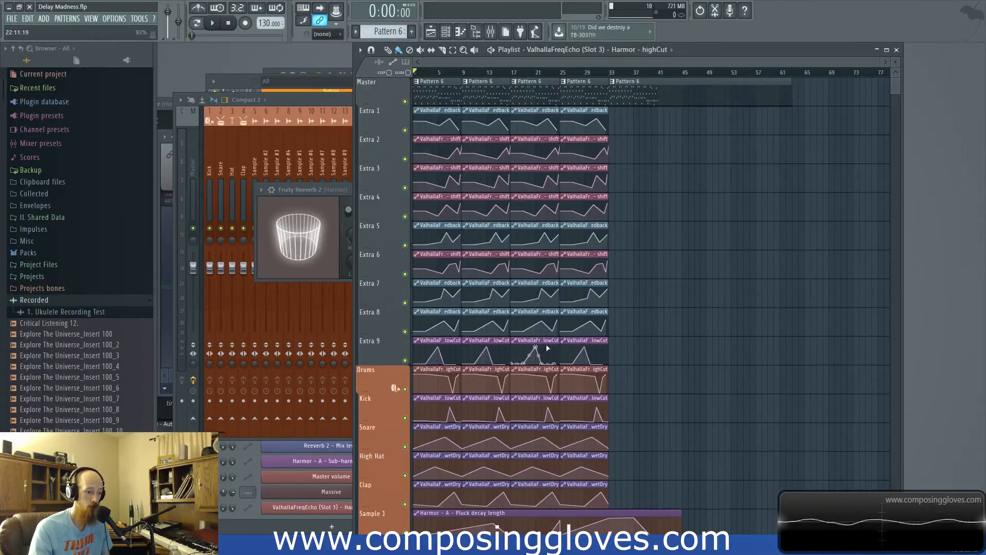
pyautogui.scroll(-4, 545, 347)
pyautogui.scroll(4, 548, 343)
pyautogui.click(543, 72)
# - Open Edison on the Master track, place its window over the lower playlist and return the playhead to the song start
pyautogui.click(491, 32)
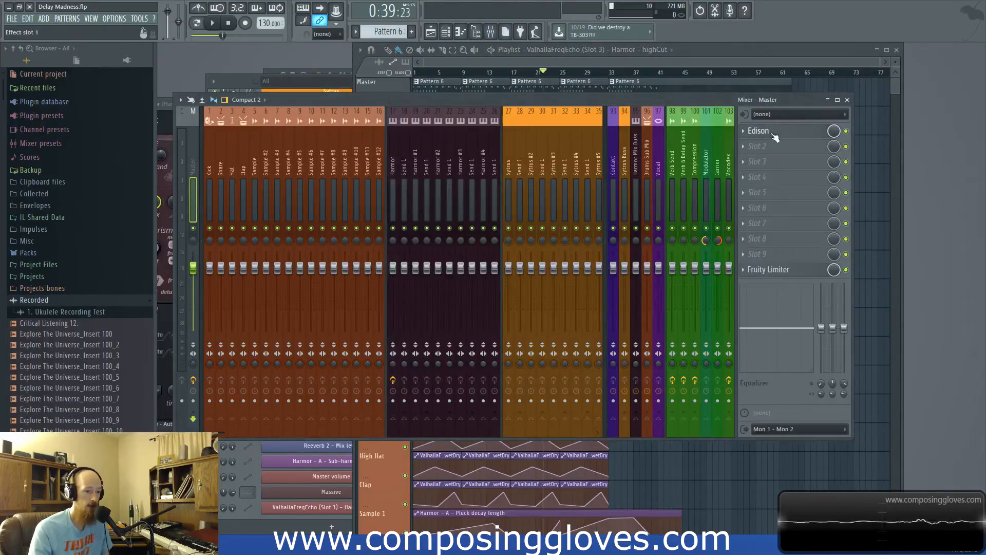
pyautogui.click(758, 131)
pyautogui.click(174, 137)
pyautogui.click(269, 134)
pyautogui.moveTo(270, 134); pyautogui.dragTo(313, 233)
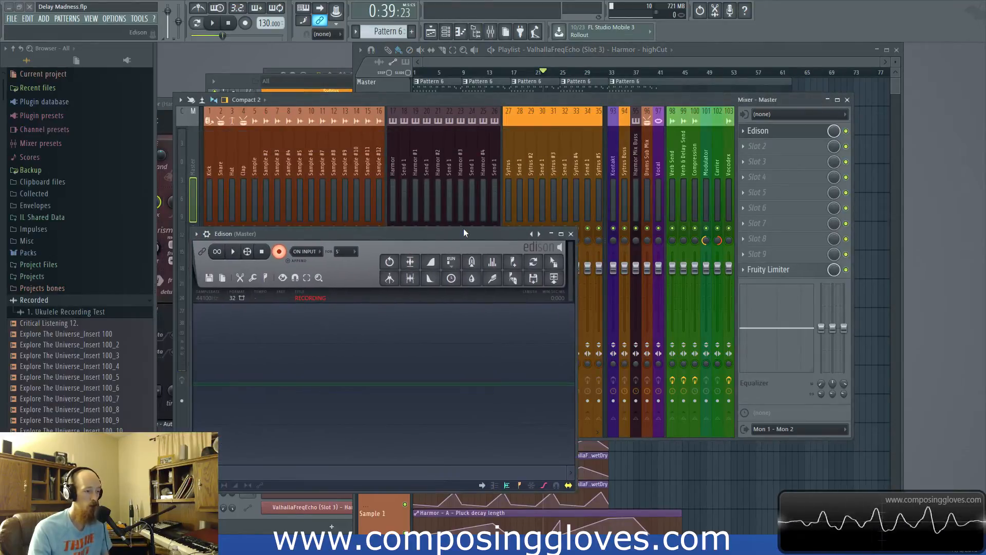
pyautogui.click(521, 75)
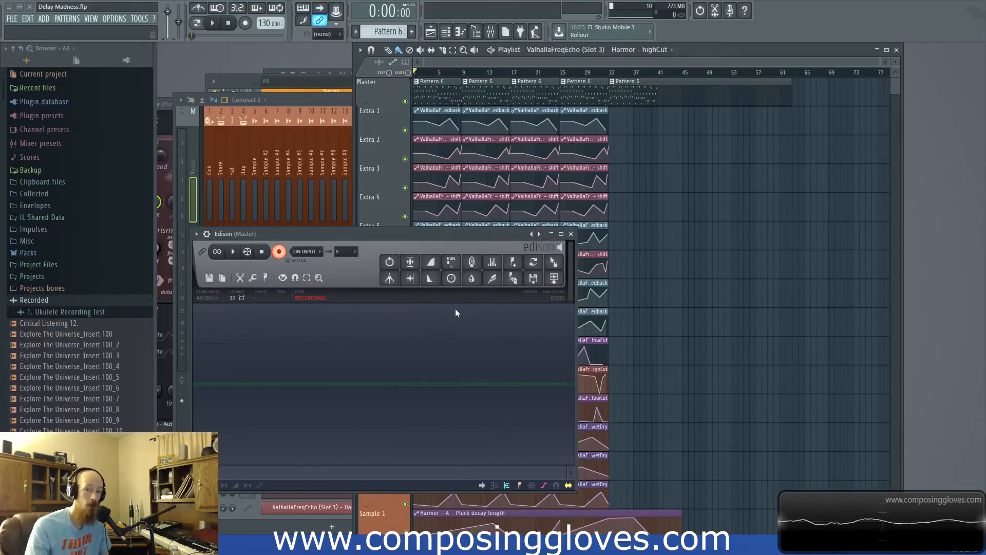
# - Play the song from the start with Edison recording on input, jump to about bar 11 and stop playback
pyautogui.press('space')
pyautogui.click(280, 252)
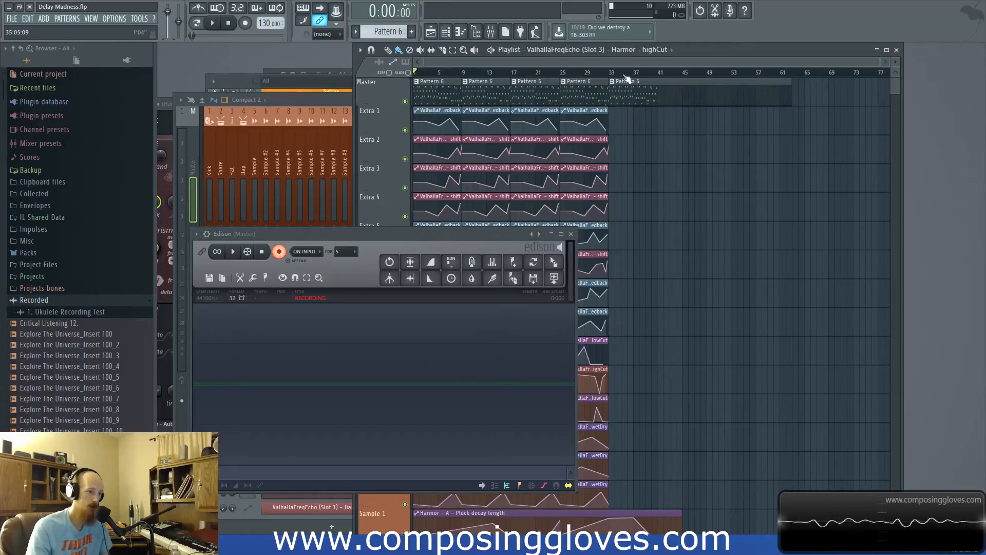
pyautogui.press('space')
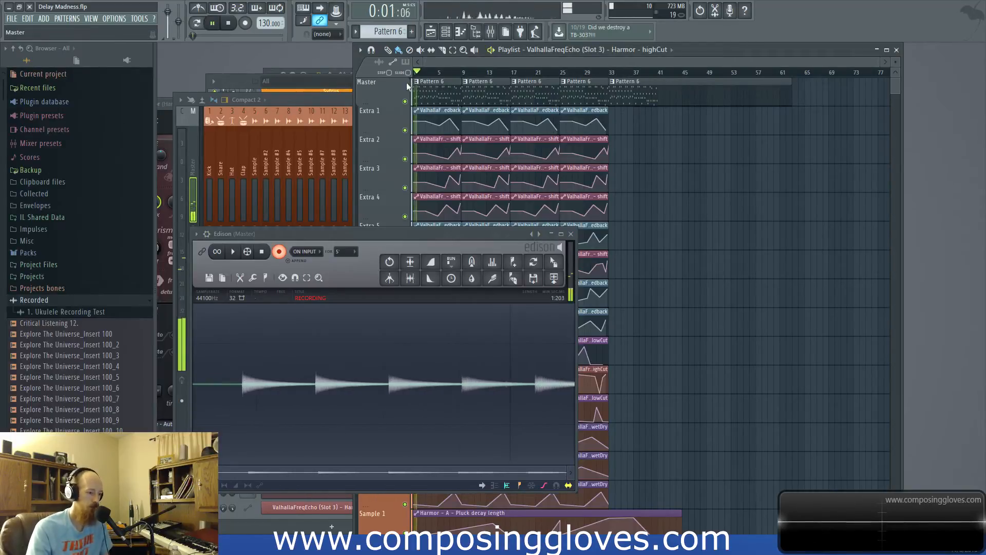
pyautogui.click(478, 73)
pyautogui.press('space')
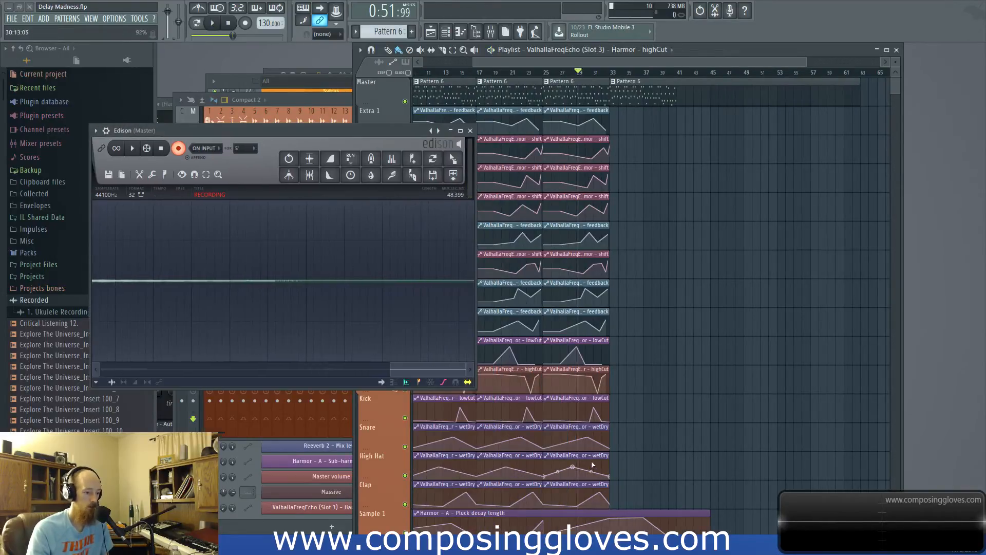
# - Zoom in on the automation clips from bar 19 to 35 and jump playback between about bars 26 and 30 while Edison records
pyautogui.scroll(4, 568, 411)
pyautogui.hscroll(-4, 567, 394)
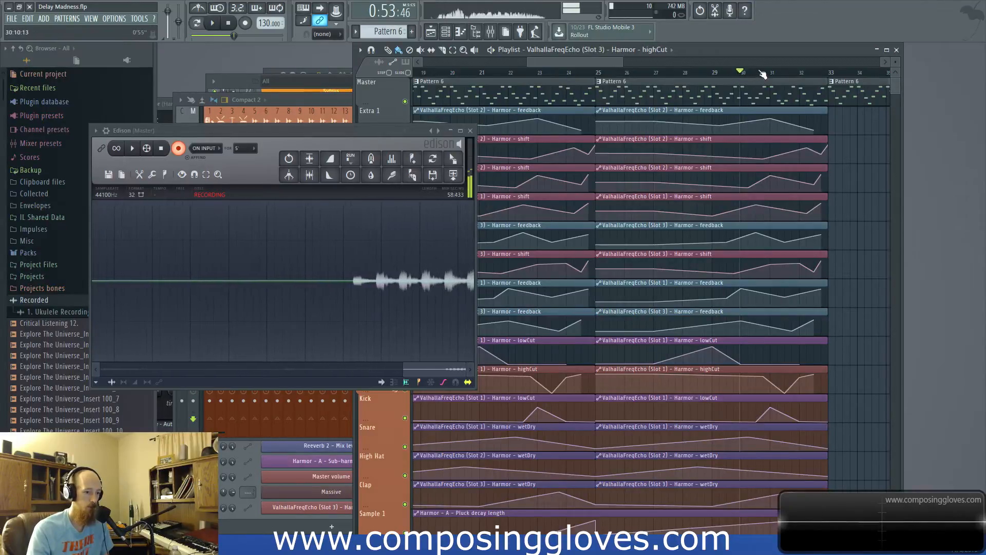
pyautogui.click(638, 73)
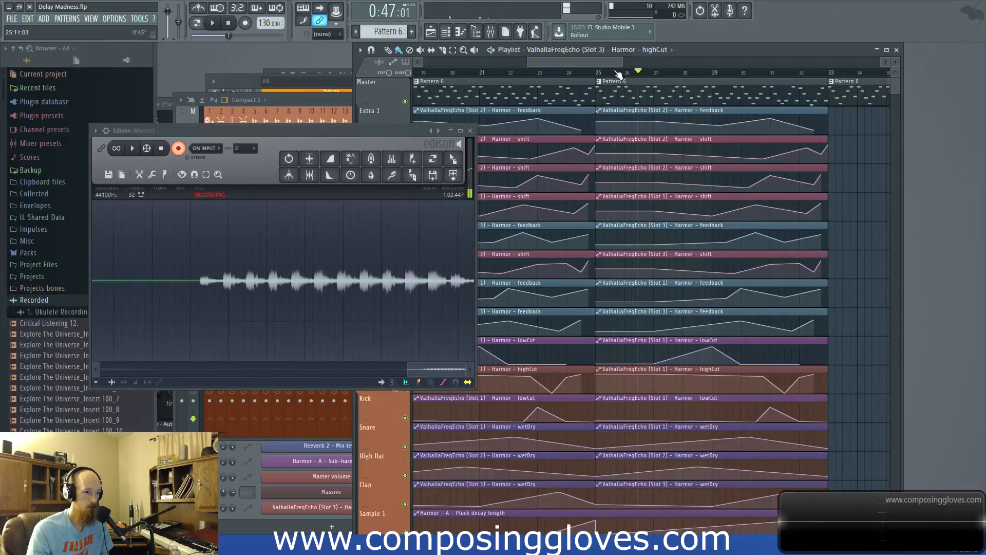
pyautogui.click(750, 73)
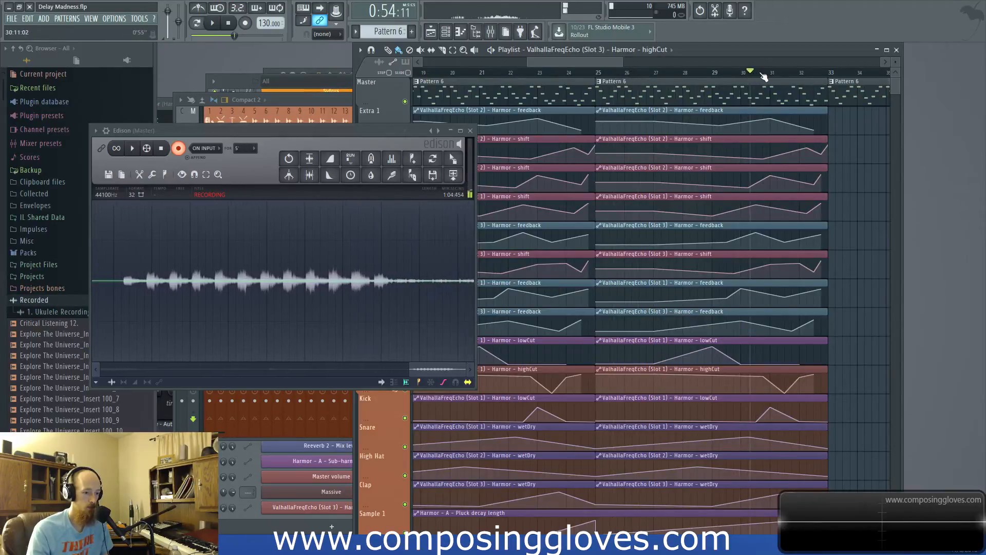
pyautogui.moveTo(732, 316)
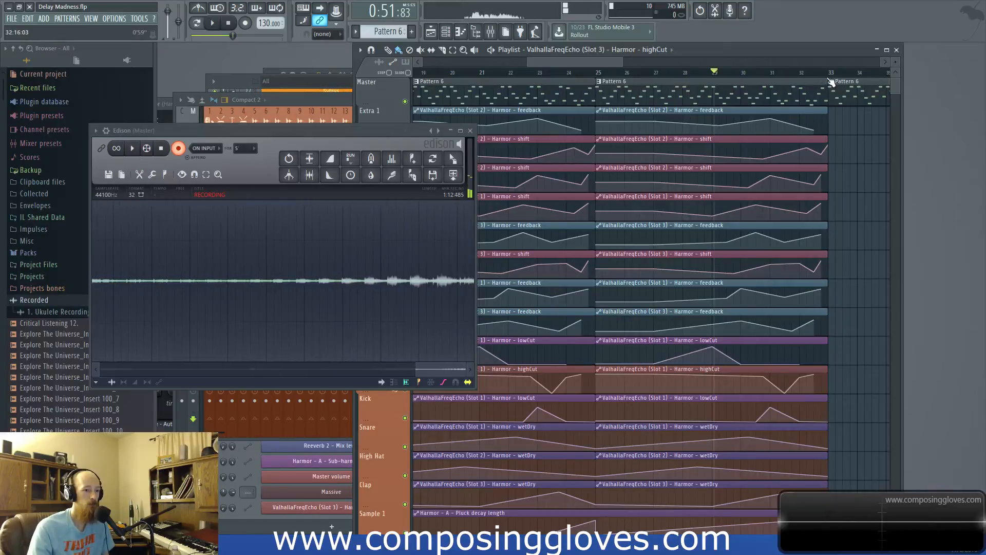
pyautogui.click(736, 73)
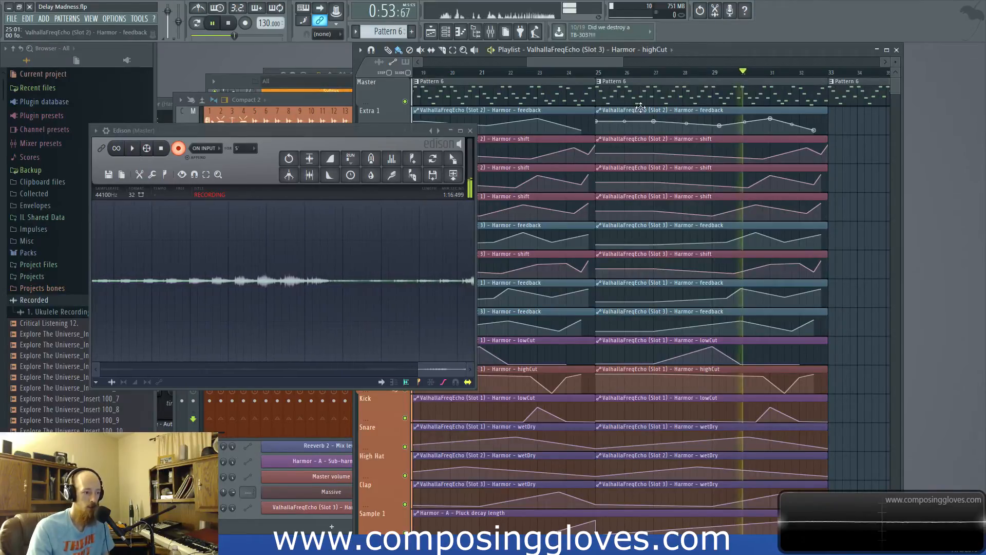
# - Return the playhead to about bar 25, then stop Edison's recording and the song playback
pyautogui.click(228, 23)
pyautogui.click(603, 73)
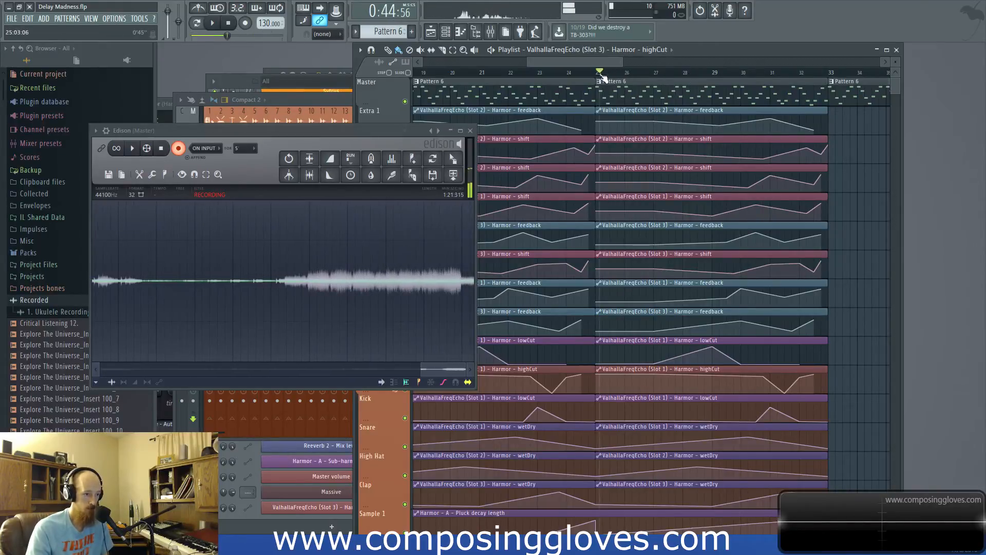
pyautogui.click(178, 148)
pyautogui.click(229, 25)
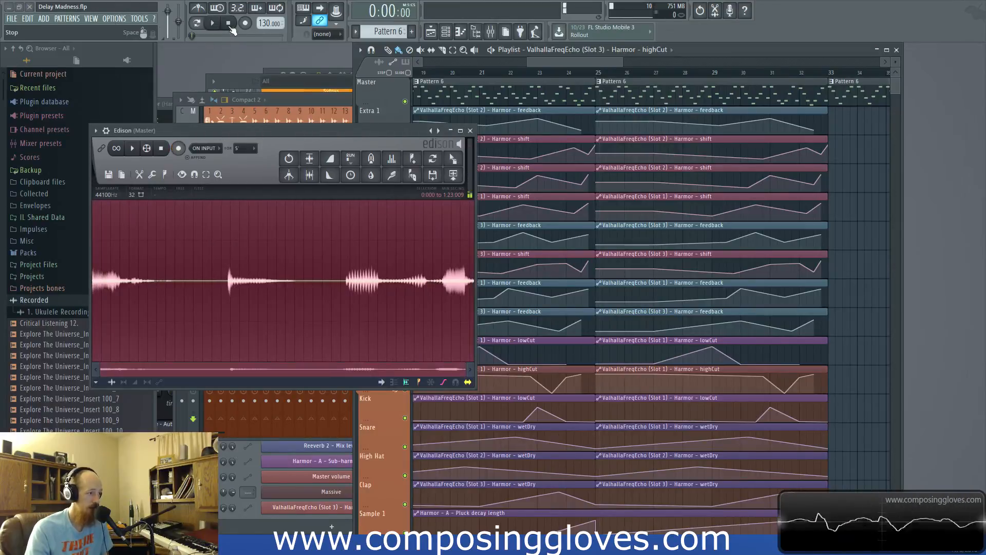
# - Place the playhead beyond the delay clips at about bar 47 and move the Edison window off the channel list
pyautogui.scroll(-4, 849, 87)
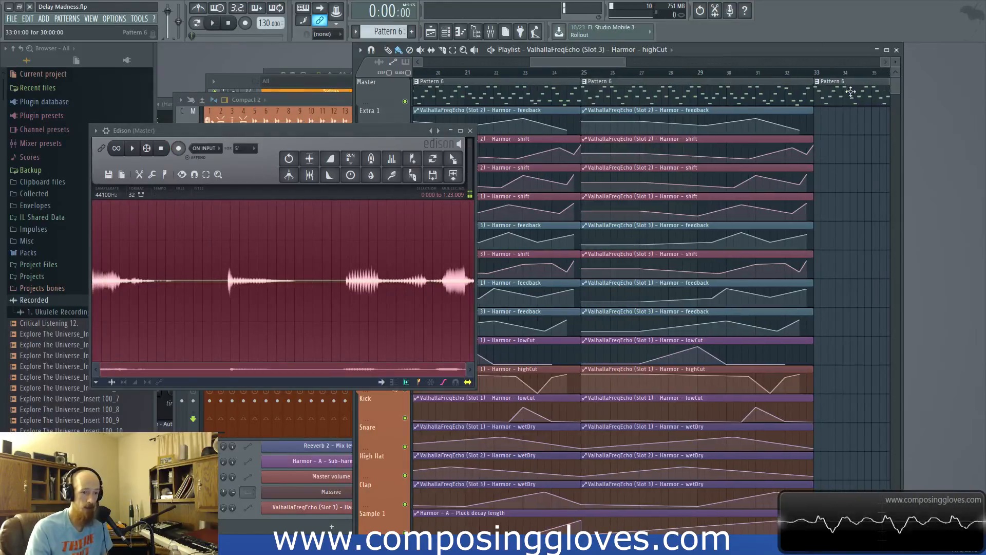
pyautogui.moveTo(853, 72); pyautogui.dragTo(896, 73)
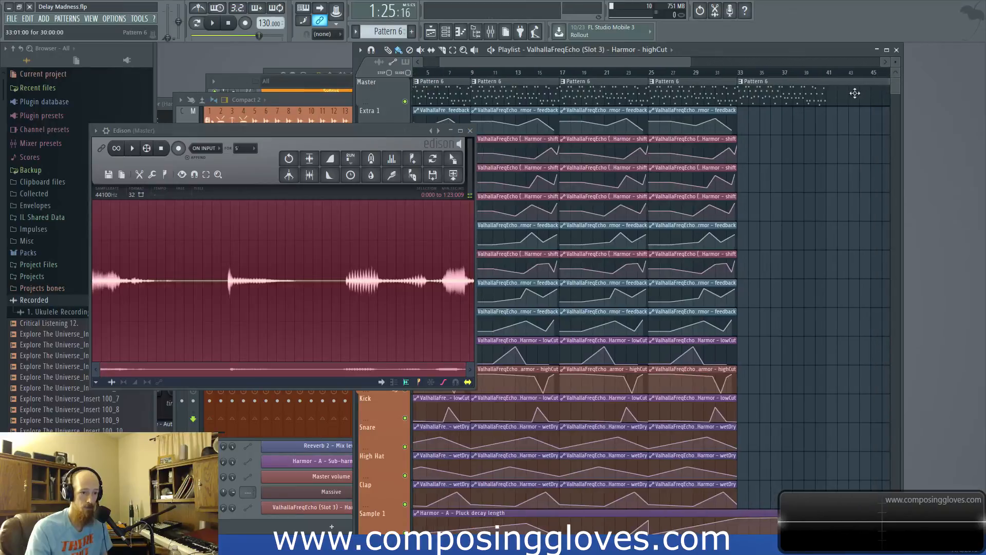
pyautogui.moveTo(307, 137); pyautogui.dragTo(356, 117)
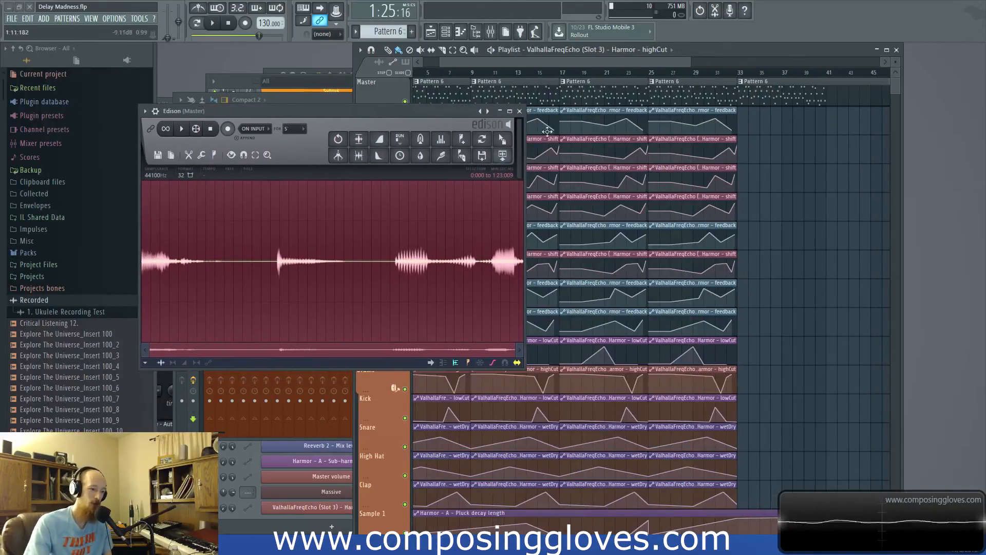
pyautogui.moveTo(580, 64); pyautogui.dragTo(528, 65)
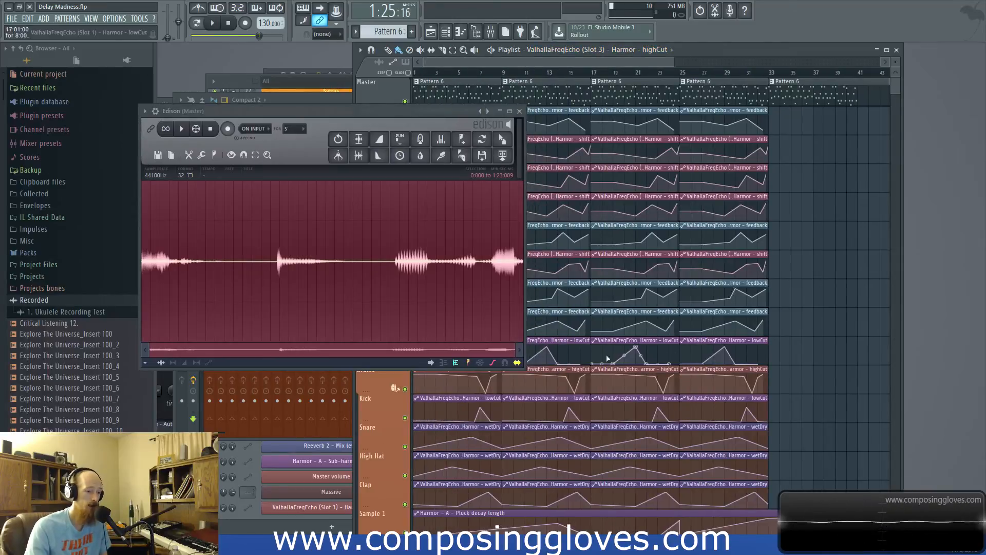
# - Select the slot 1 and slot 3 feedback automation clips that start at bar 25, and place the playhead at about bar 30
pyautogui.scroll(-2, 617, 277)
pyautogui.scroll(5, 570, 239)
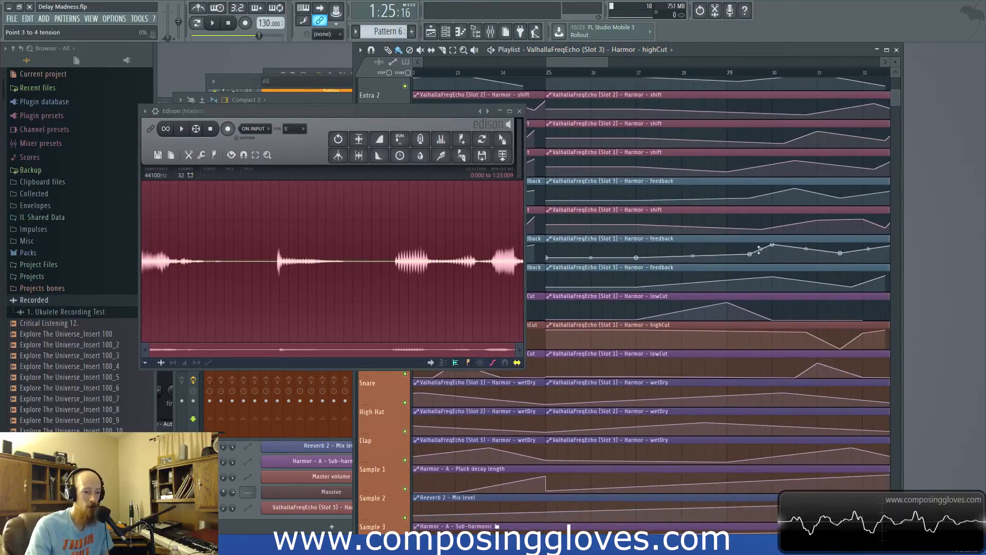
pyautogui.moveTo(620, 240); pyautogui.dragTo(749, 293)
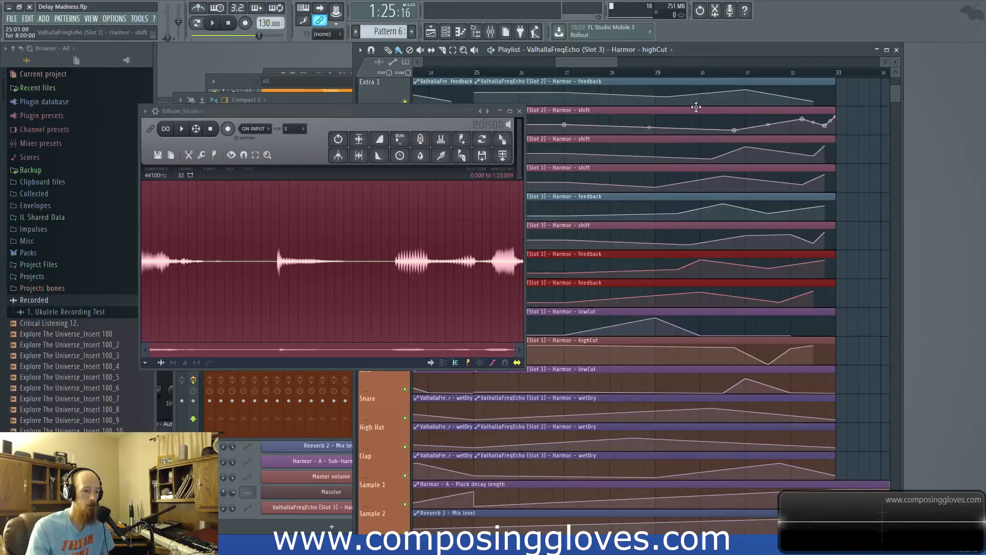
pyautogui.click(712, 75)
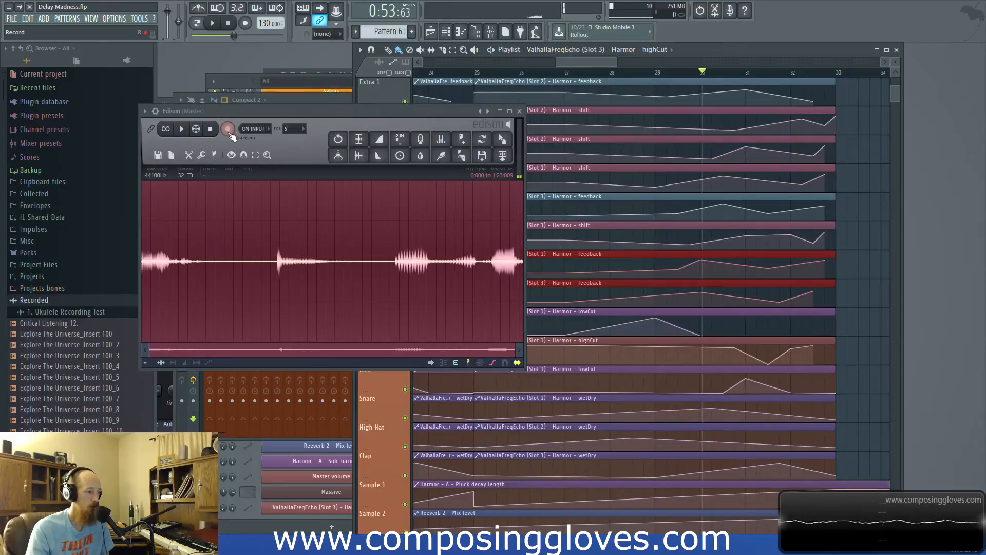
# - Start an Edison recording and jump the playhead between about bars 27 and 30, ending at about bar 30.5
pyautogui.click(230, 132)
pyautogui.click(677, 77)
pyautogui.click(639, 75)
pyautogui.click(576, 74)
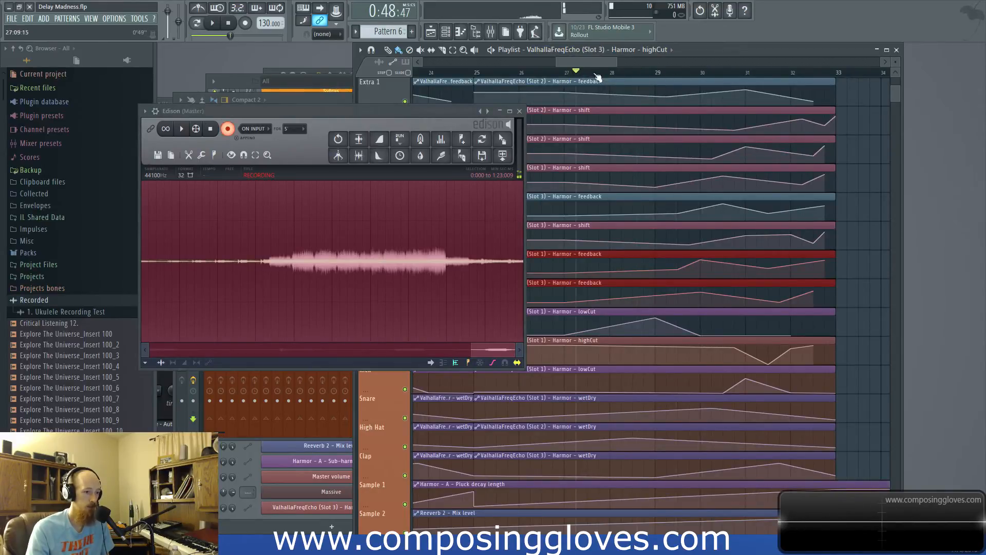
pyautogui.click(657, 74)
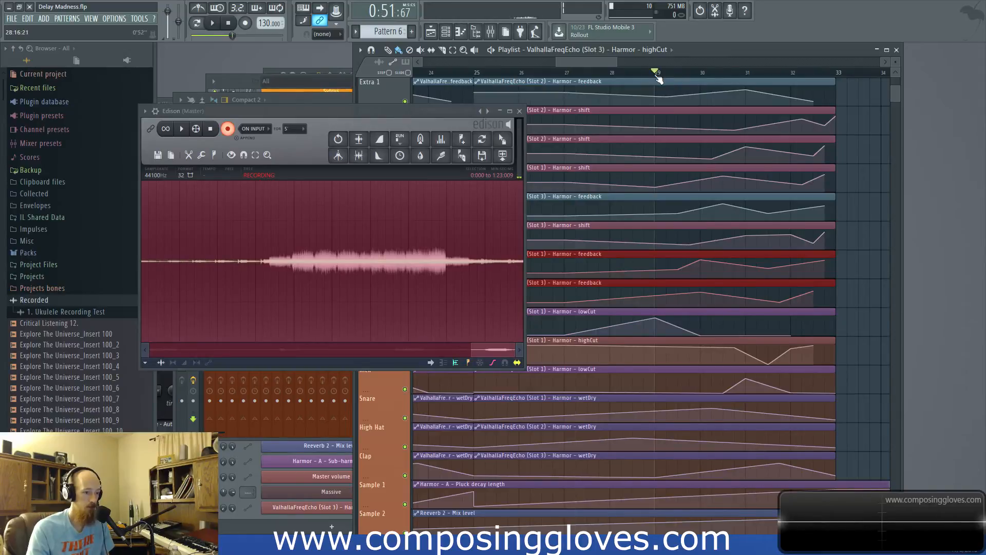
pyautogui.click(723, 73)
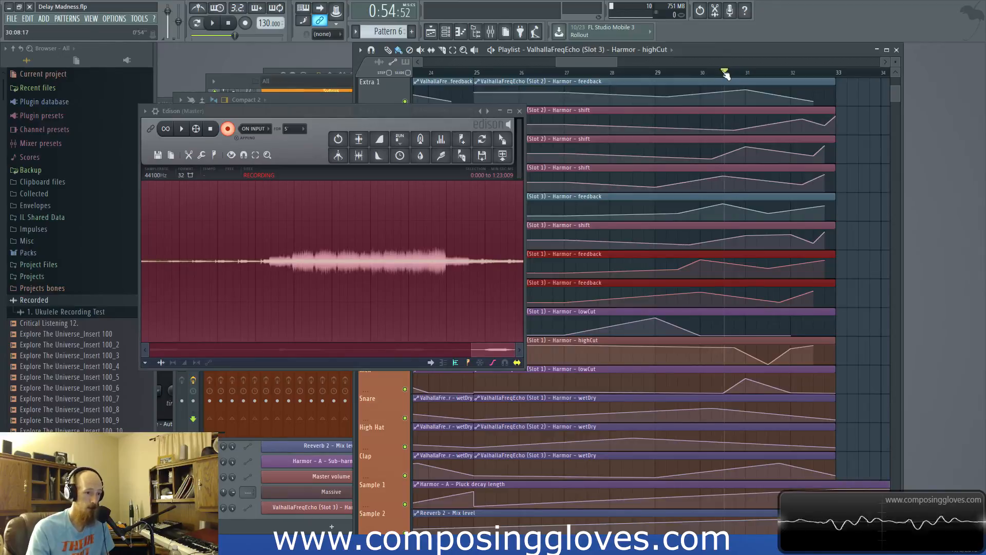
pyautogui.moveTo(726, 75); pyautogui.dragTo(722, 74)
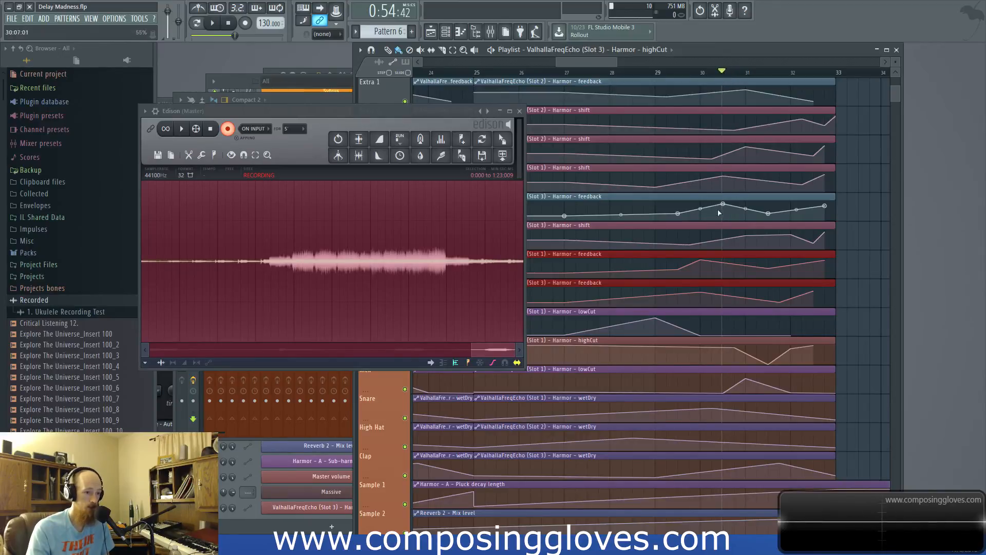
# - Add a peak at about bar 27.5 and a low point at about bar 28.6 to the upper slot 3 feedback automation clip
pyautogui.rightClick(588, 205)
pyautogui.rightClick(640, 217)
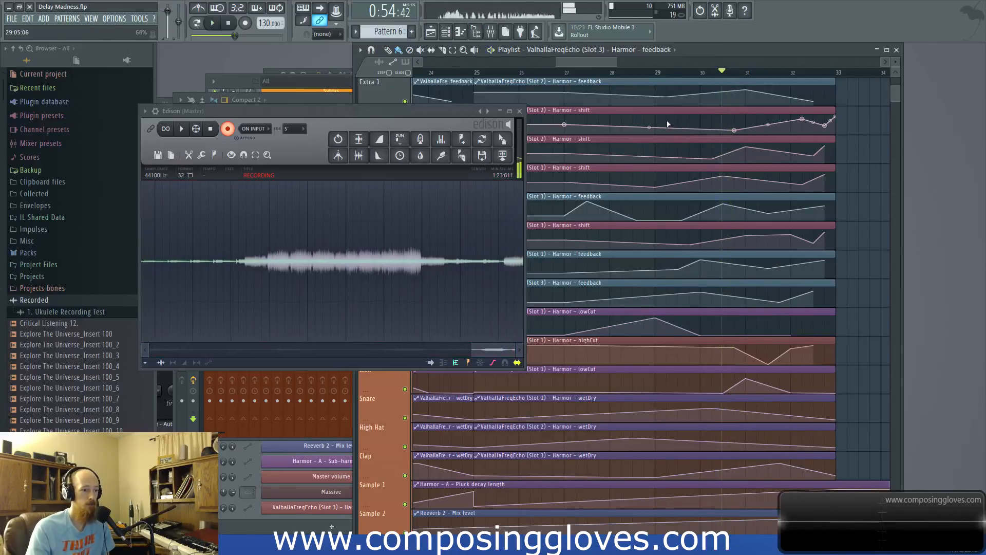
# - Stop Edison's recording, nudge its window slightly and stop the song playback
pyautogui.click(227, 129)
pyautogui.moveTo(275, 110); pyautogui.dragTo(271, 106)
pyautogui.click(229, 24)
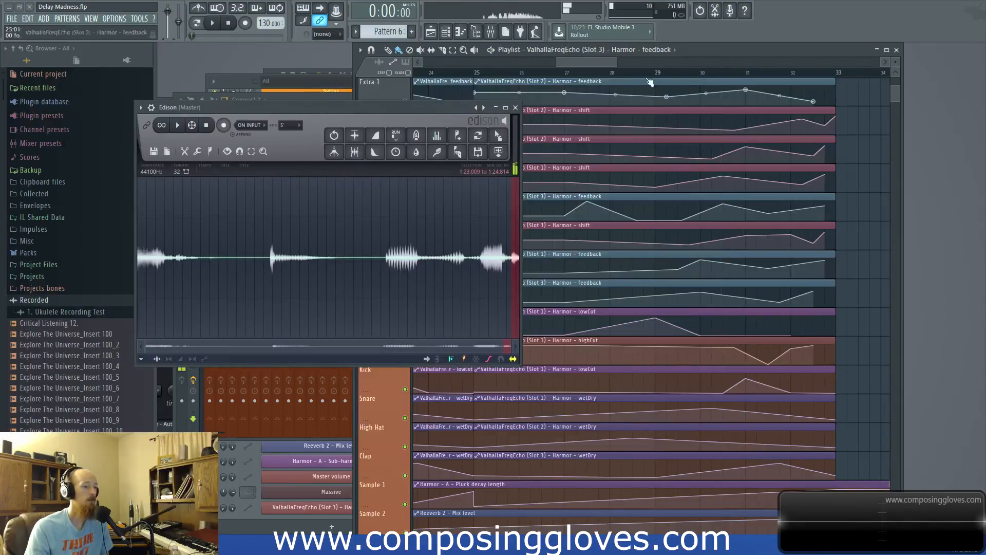
# - Zoom out to the whole arrangement, place the playhead at about bar 50 and move the Edison window higher
pyautogui.click(835, 72)
pyautogui.scroll(-8, 837, 74)
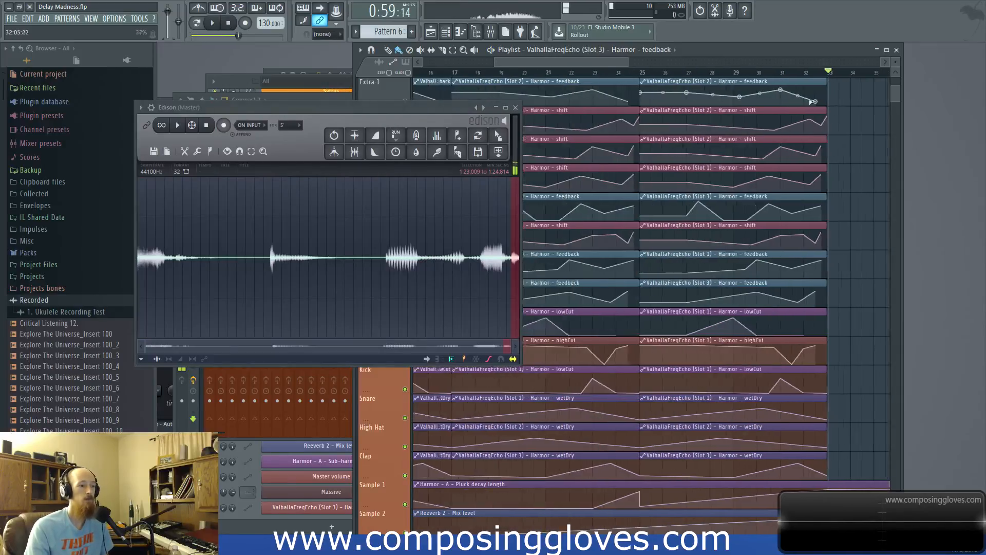
pyautogui.click(778, 72)
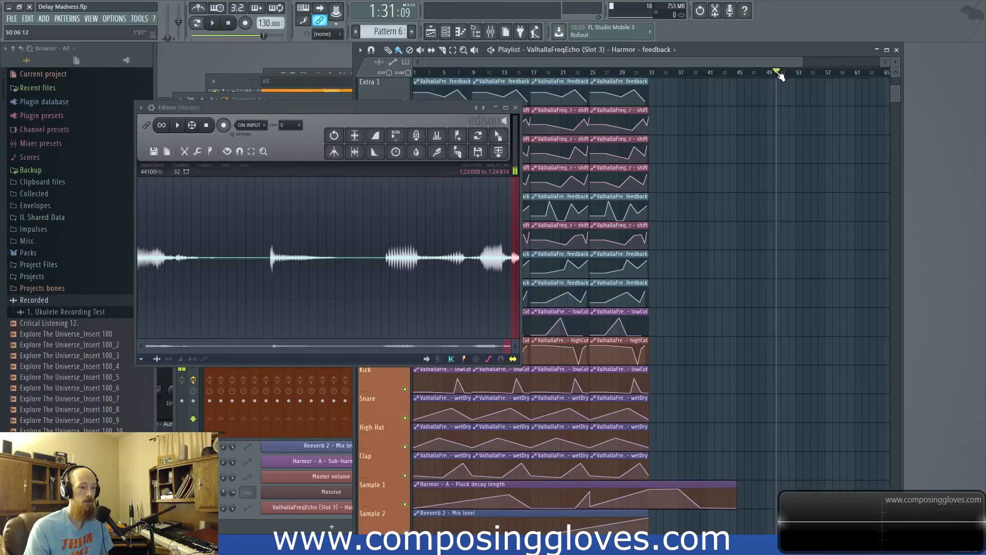
pyautogui.moveTo(342, 108); pyautogui.dragTo(385, 91)
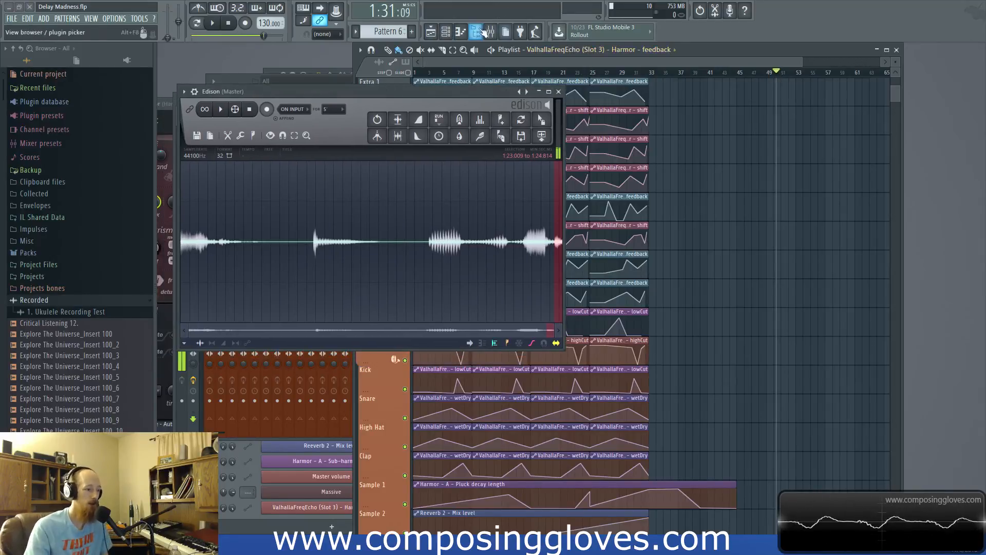
# - View the Master track's effects in the mixer, then inspect the Master volume automation clip in the playlist
pyautogui.click(491, 33)
pyautogui.click(787, 131)
pyautogui.click(787, 131)
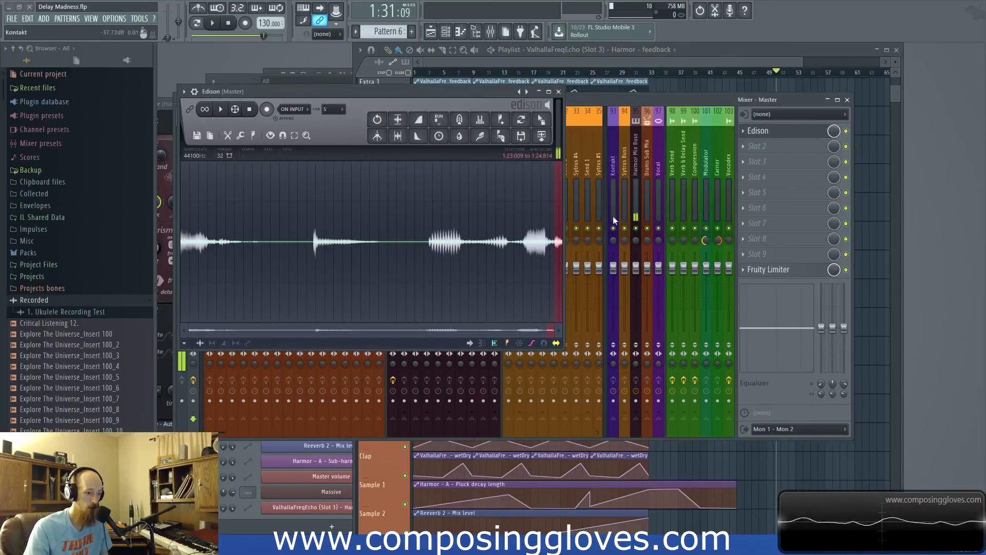
pyautogui.click(707, 62)
pyautogui.scroll(-4, 755, 304)
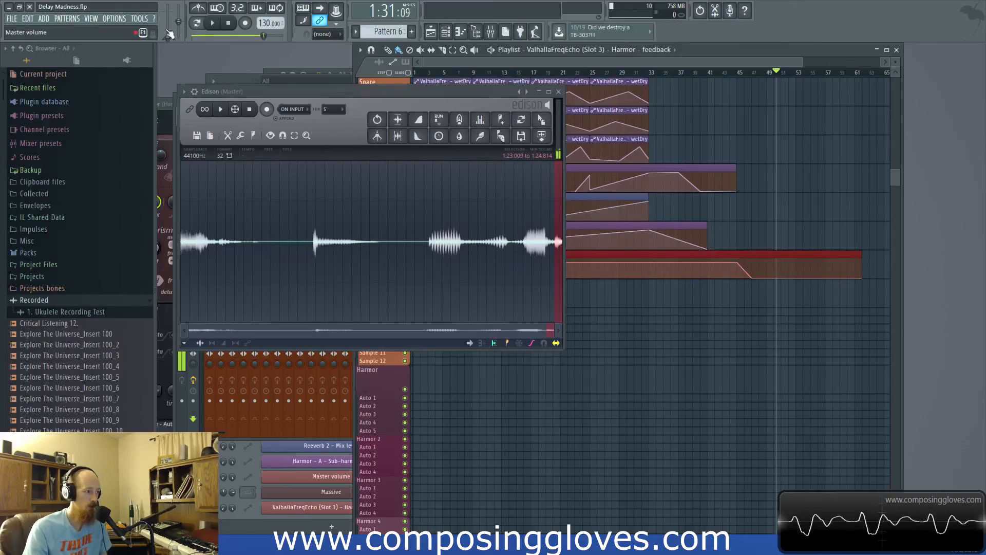
# - Close the Edison window from in front of the mixer and bring the playlist back to the front
pyautogui.click(494, 35)
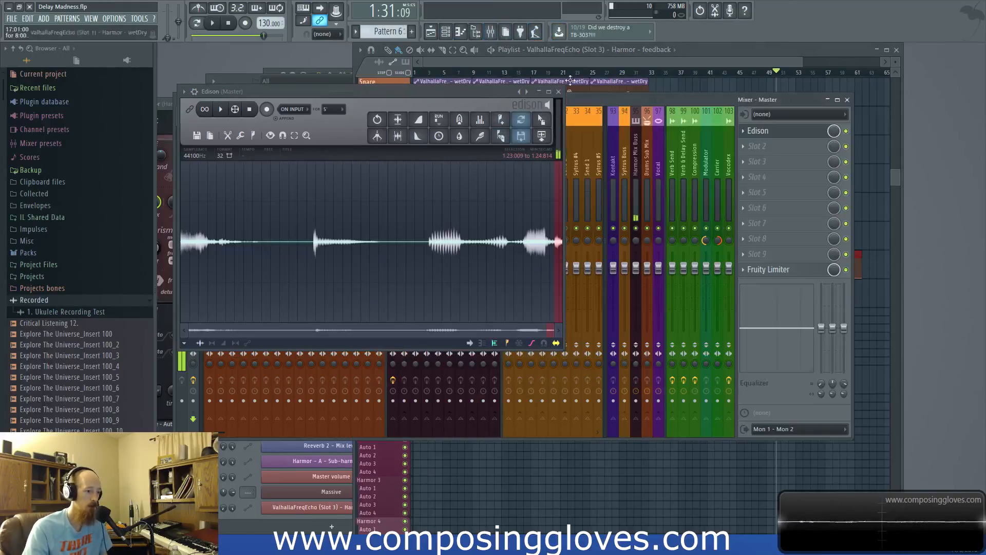
pyautogui.click(559, 92)
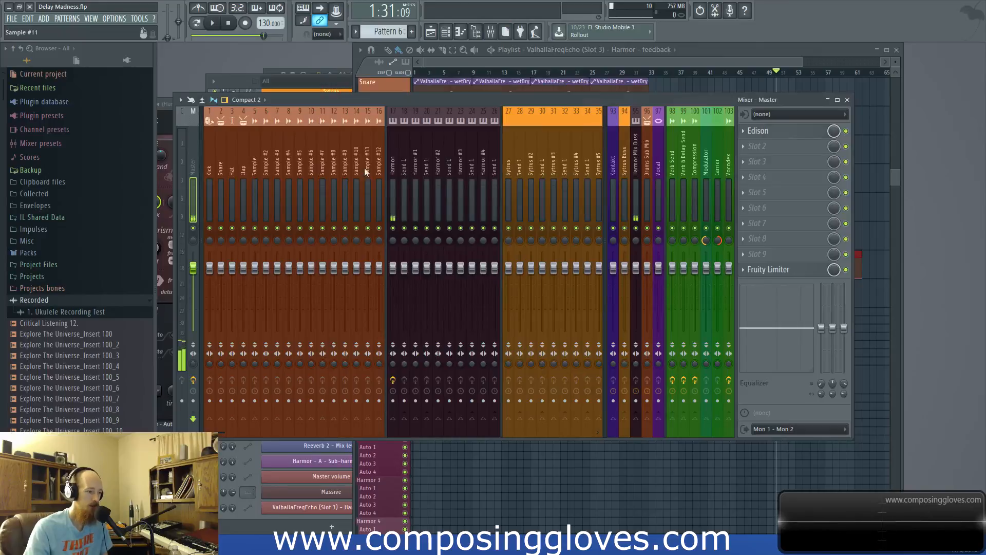
pyautogui.click(393, 169)
pyautogui.click(589, 53)
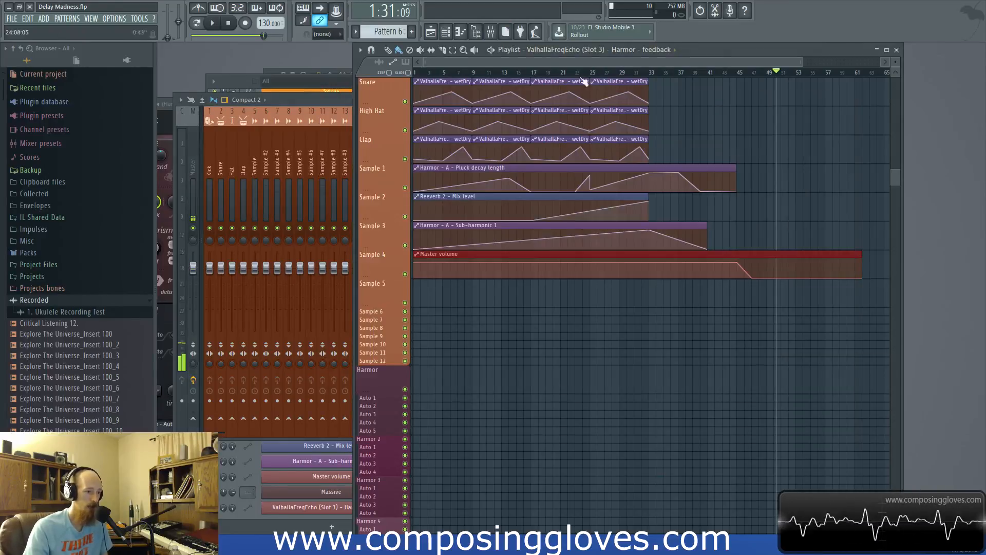
# - Select the Harmor track in the mixer and open its third ValhallaFreqEcho
pyautogui.click(335, 109)
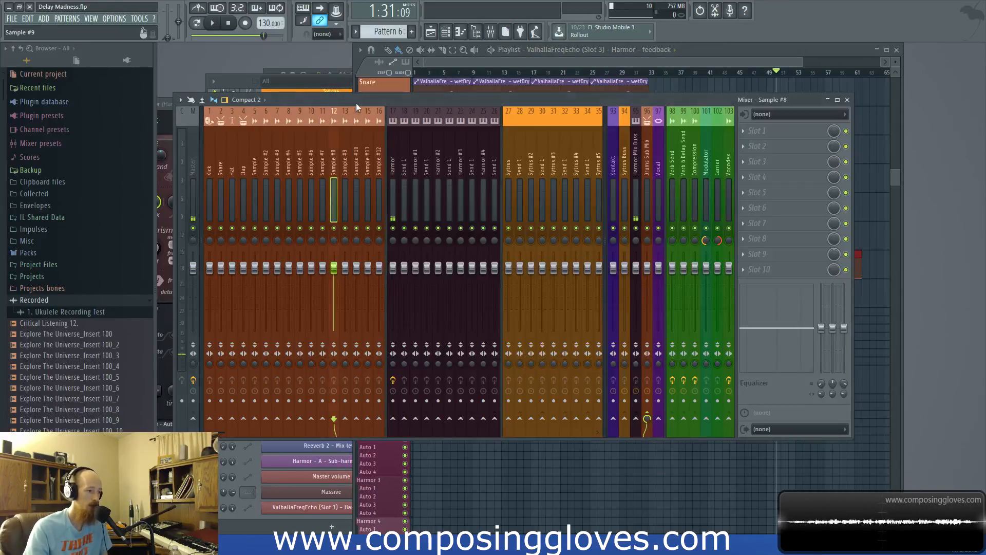
pyautogui.click(391, 161)
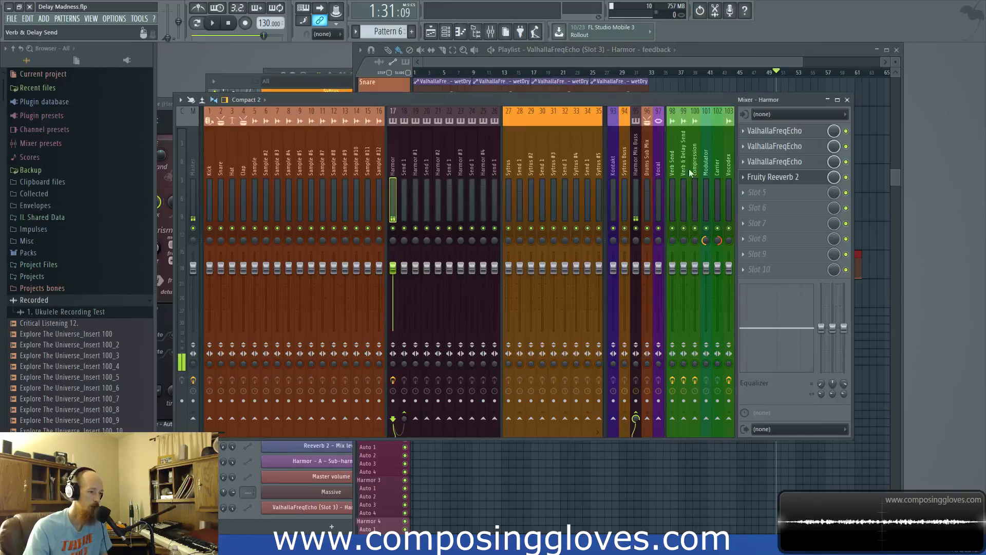
pyautogui.click(794, 163)
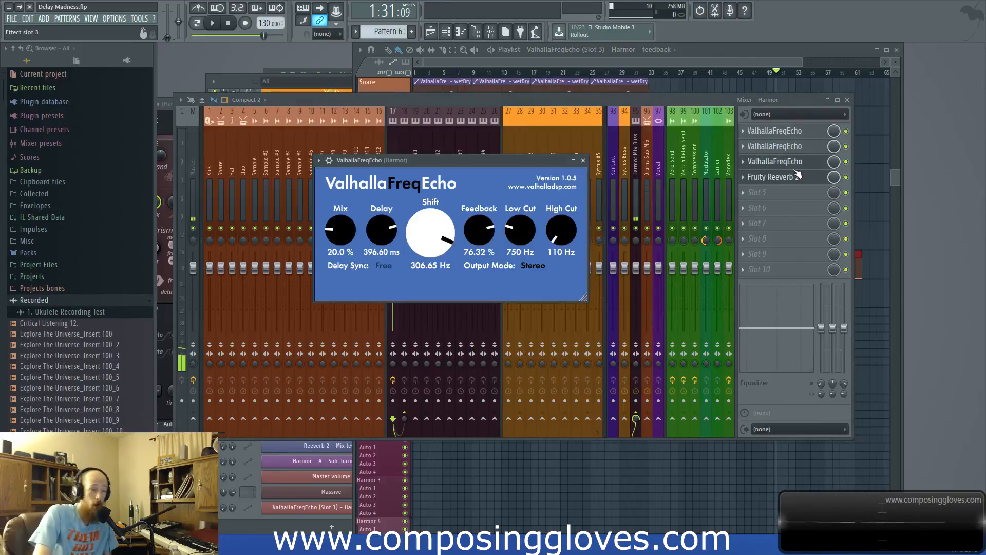